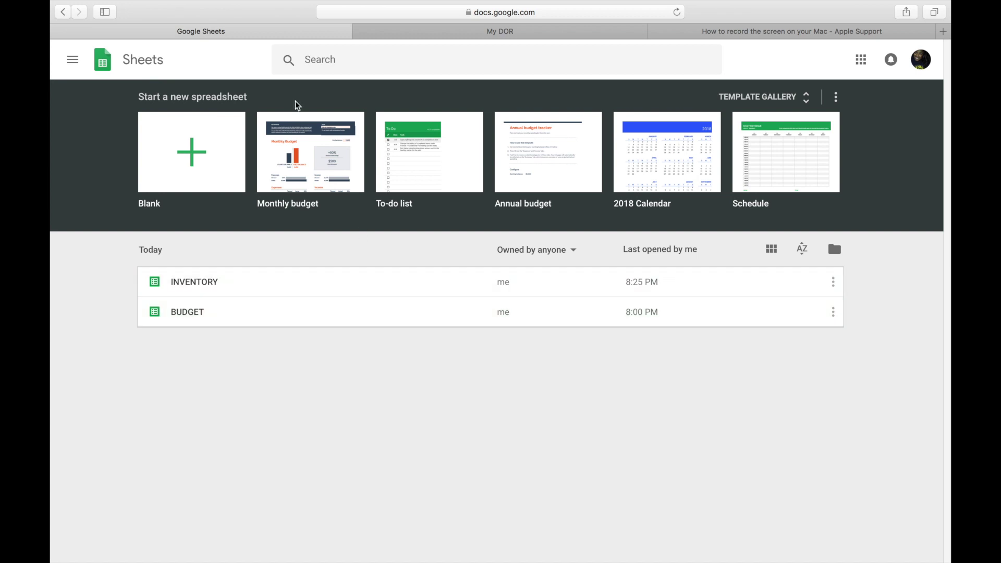
Open the INVENTORY spreadsheet and switch from the MENS sheet to the WOMENS sheet.
{"action": "left_click", "coordinate": [444, 291]}
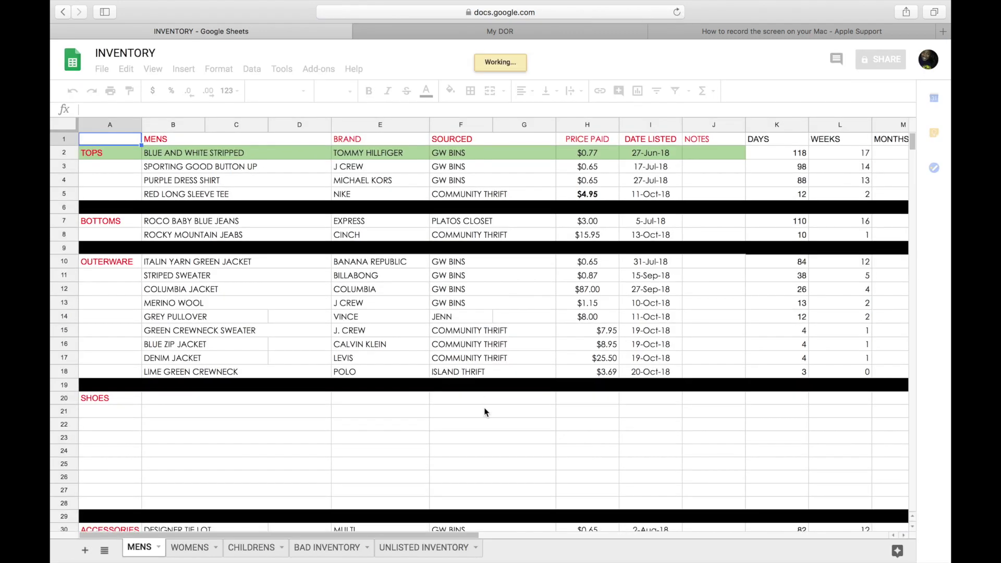
{"action": "scroll", "coordinate": [283, 194], "scroll_direction": "down", "scroll_amount": 2}
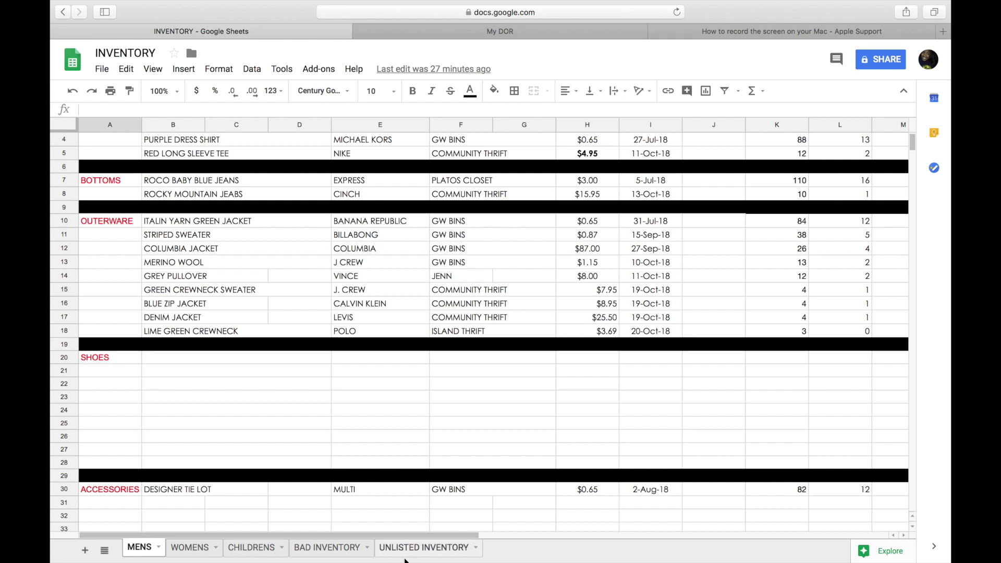
{"action": "key", "text": "alt+Down"}
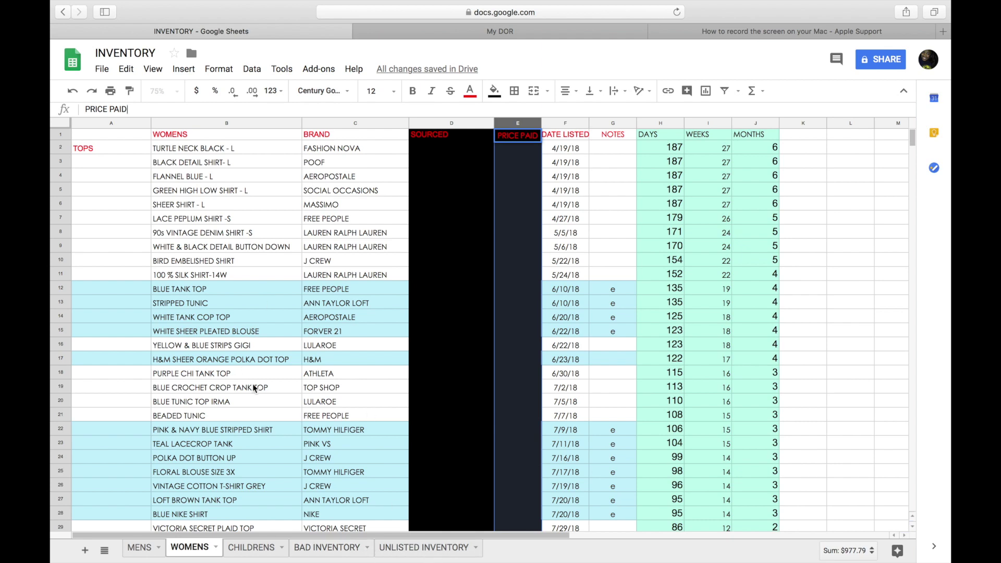
Look over the WOMENS sheet and check the item, brand and date listed cells of the first tops row.
{"action": "scroll", "coordinate": [253, 388], "scroll_direction": "down", "scroll_amount": 9}
{"action": "scroll", "coordinate": [254, 389], "scroll_direction": "down", "scroll_amount": 12}
{"action": "scroll", "coordinate": [254, 388], "scroll_direction": "up", "scroll_amount": 10}
{"action": "scroll", "coordinate": [253, 388], "scroll_direction": "up", "scroll_amount": 12}
{"action": "left_click", "coordinate": [183, 152]}
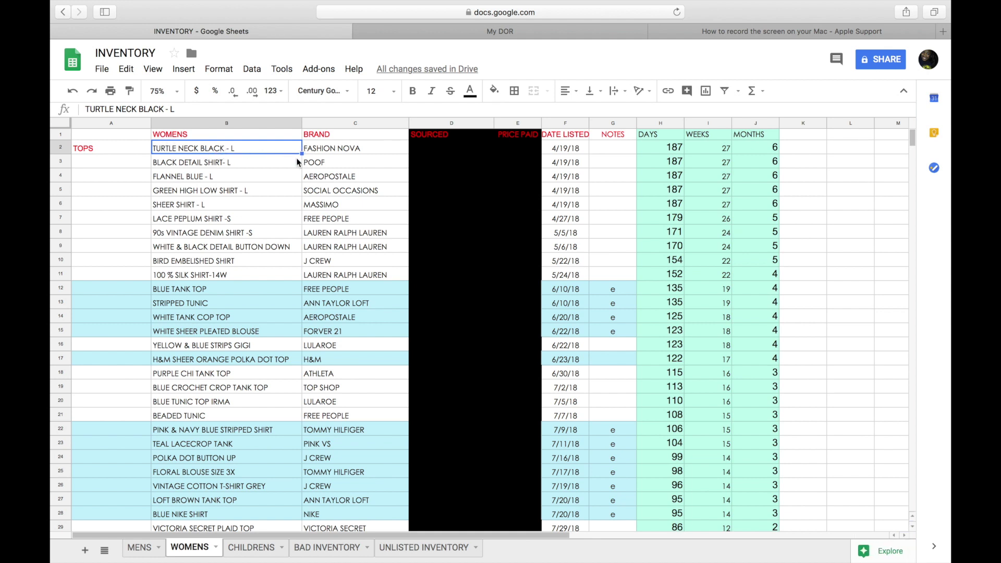
{"action": "left_click", "coordinate": [349, 151]}
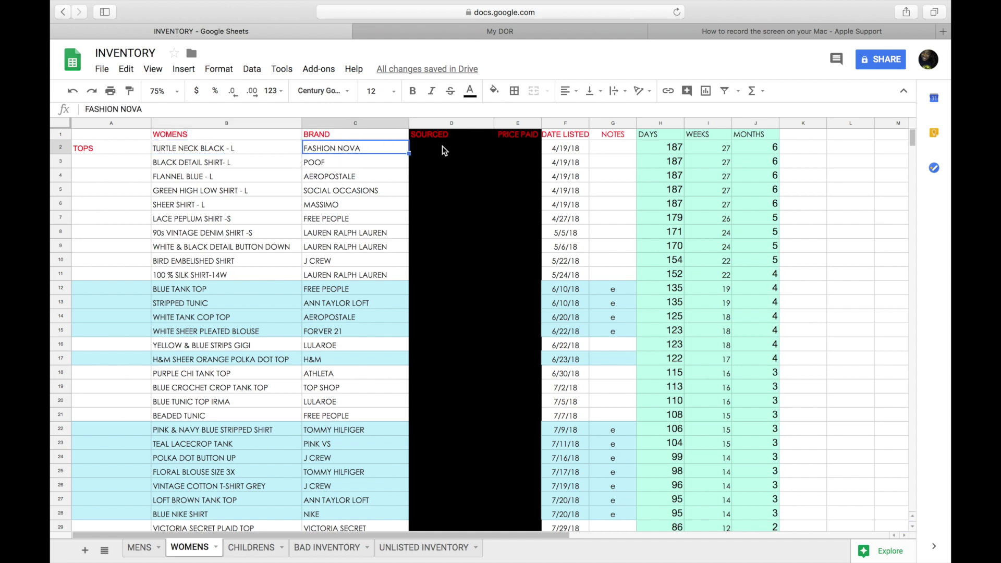
{"action": "left_click", "coordinate": [570, 152]}
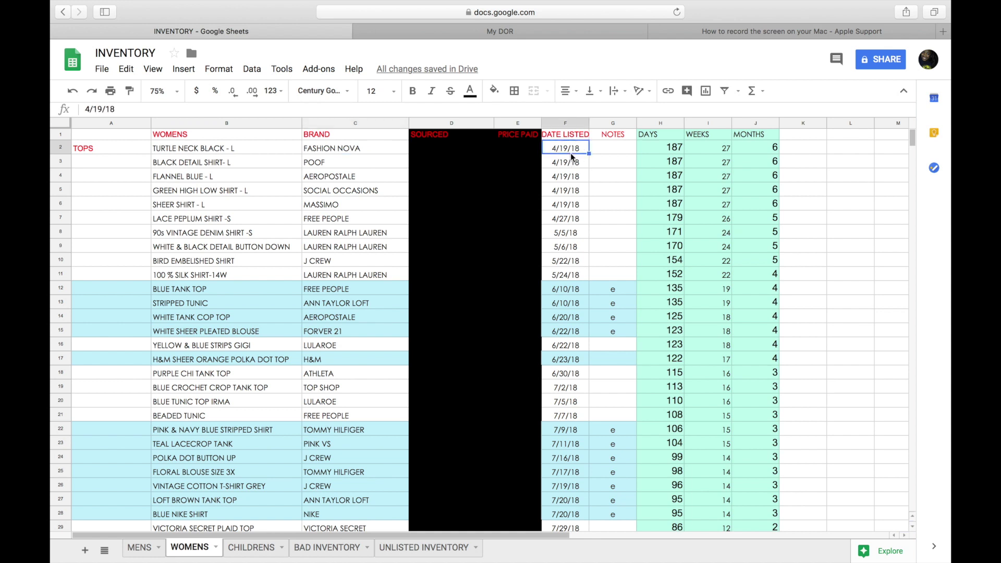
Examine the NOTES cells G10 to G12 and the blue-highlighted rows among the women's tops.
{"action": "left_click", "coordinate": [614, 261]}
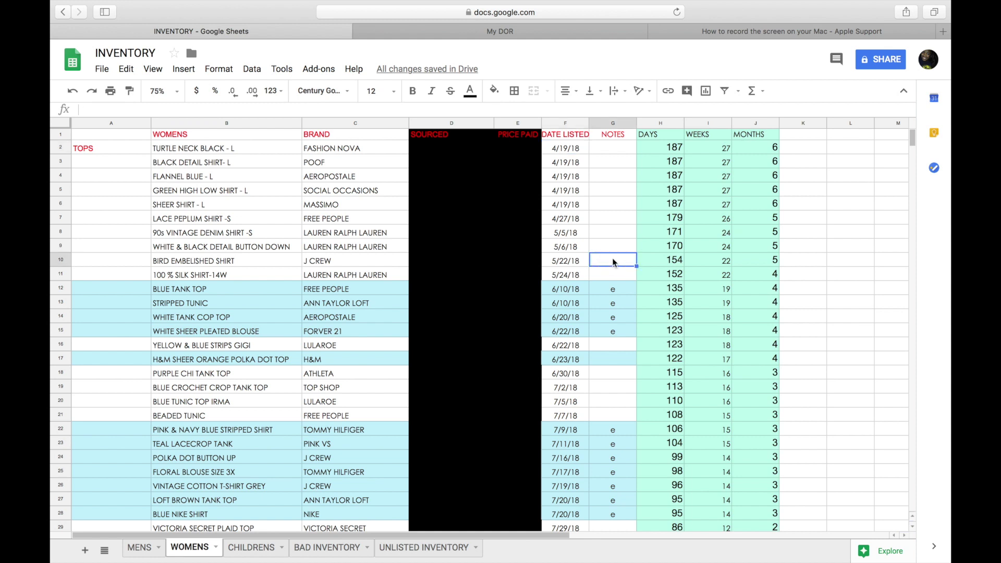
{"action": "left_click", "coordinate": [619, 279]}
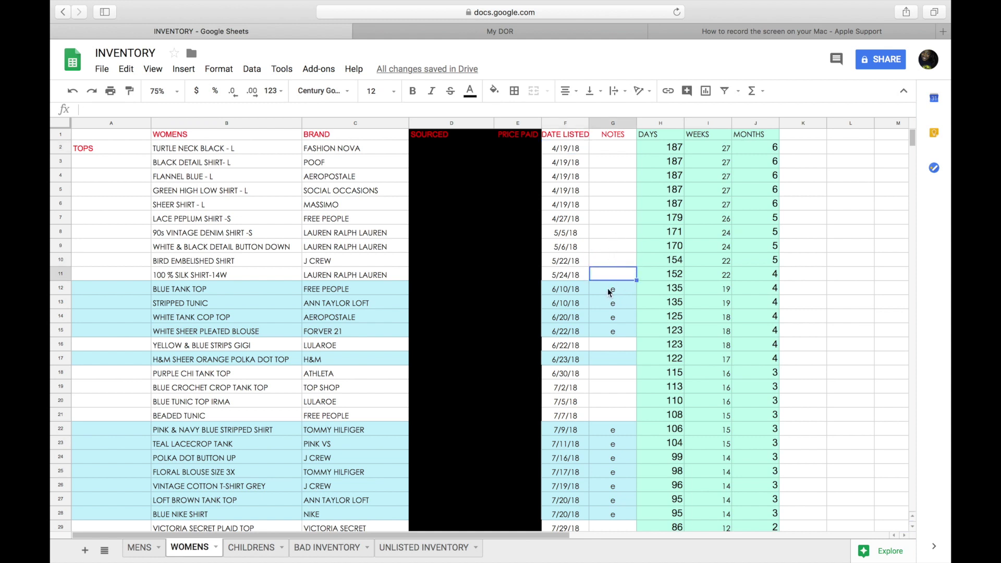
{"action": "left_click", "coordinate": [615, 290]}
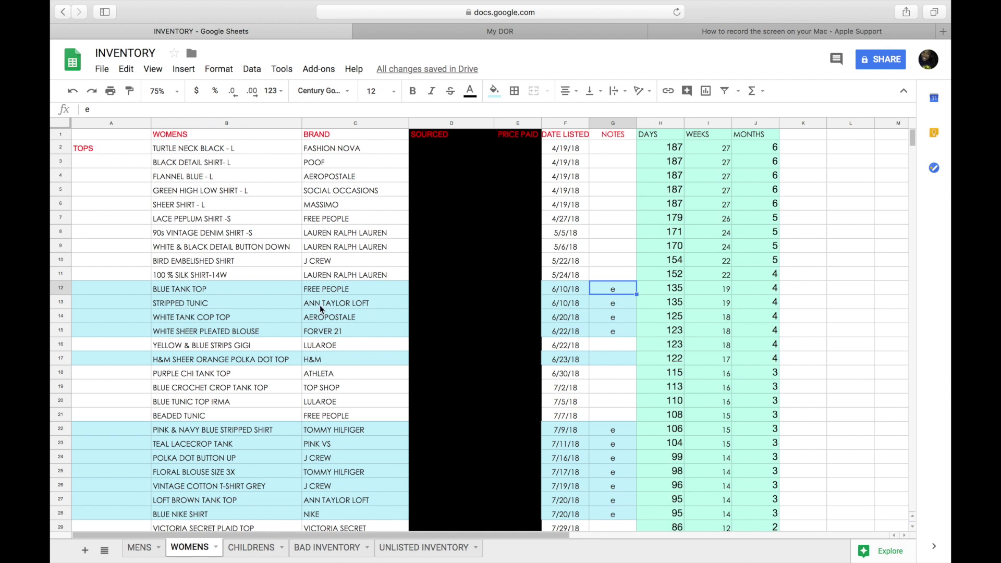
{"action": "scroll", "coordinate": [343, 311], "scroll_direction": "down", "scroll_amount": 5}
{"action": "scroll", "coordinate": [343, 311], "scroll_direction": "up", "scroll_amount": 3}
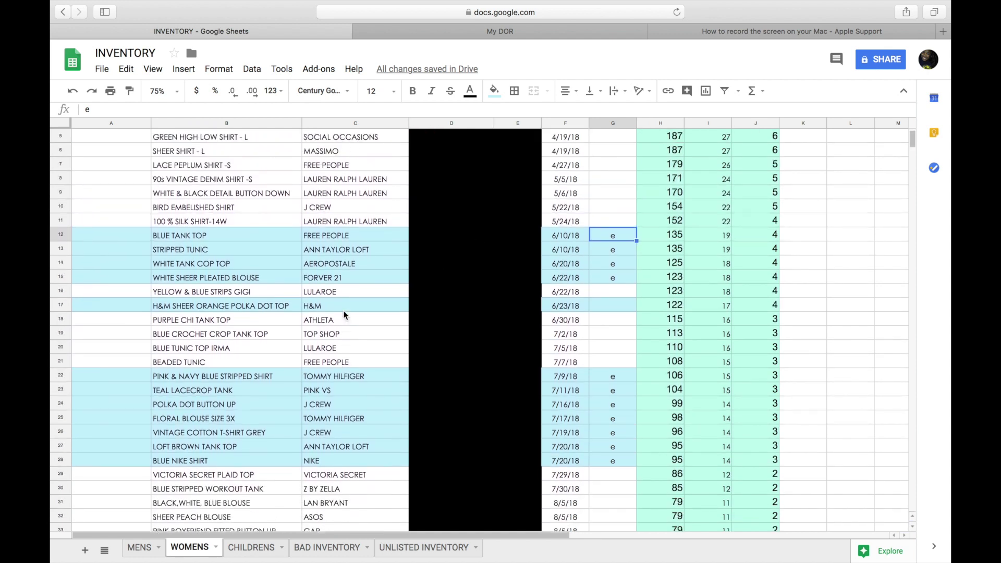
{"action": "scroll", "coordinate": [343, 311], "scroll_direction": "up", "scroll_amount": 1}
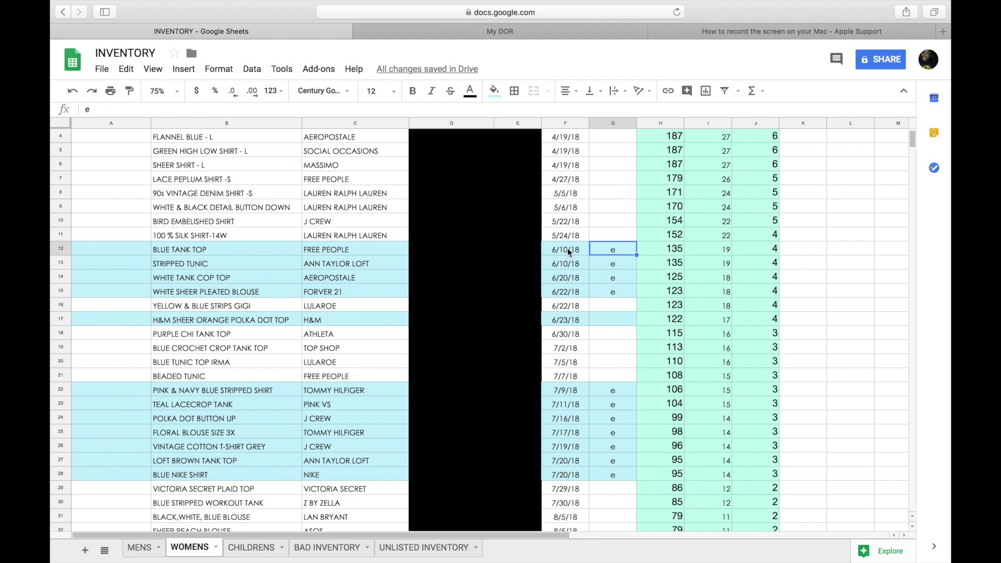
{"action": "scroll", "coordinate": [567, 248], "scroll_direction": "up", "scroll_amount": 3}
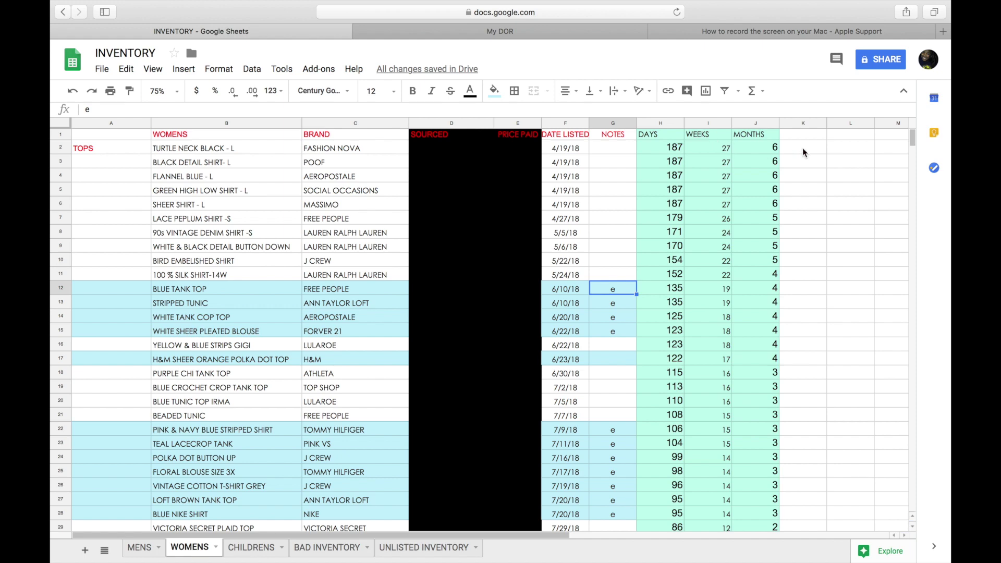
Review the DAYS, WEEKS and MONTHS columns and inspect the DAYS formula in H2 together with its date listed cell F2.
{"action": "scroll", "coordinate": [728, 328], "scroll_direction": "down", "scroll_amount": 4}
{"action": "scroll", "coordinate": [728, 328], "scroll_direction": "down", "scroll_amount": 15}
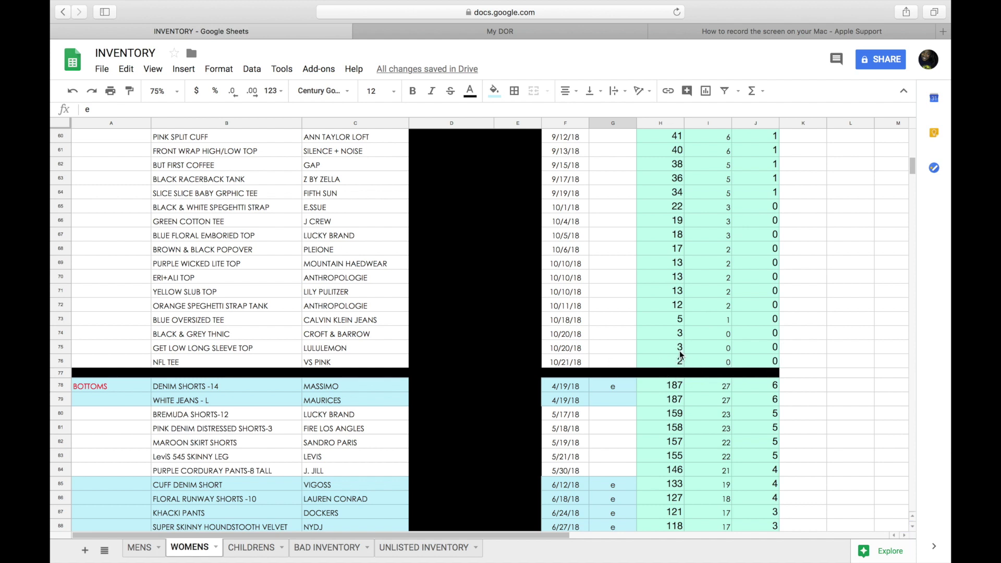
{"action": "scroll", "coordinate": [680, 356], "scroll_direction": "up", "scroll_amount": 15}
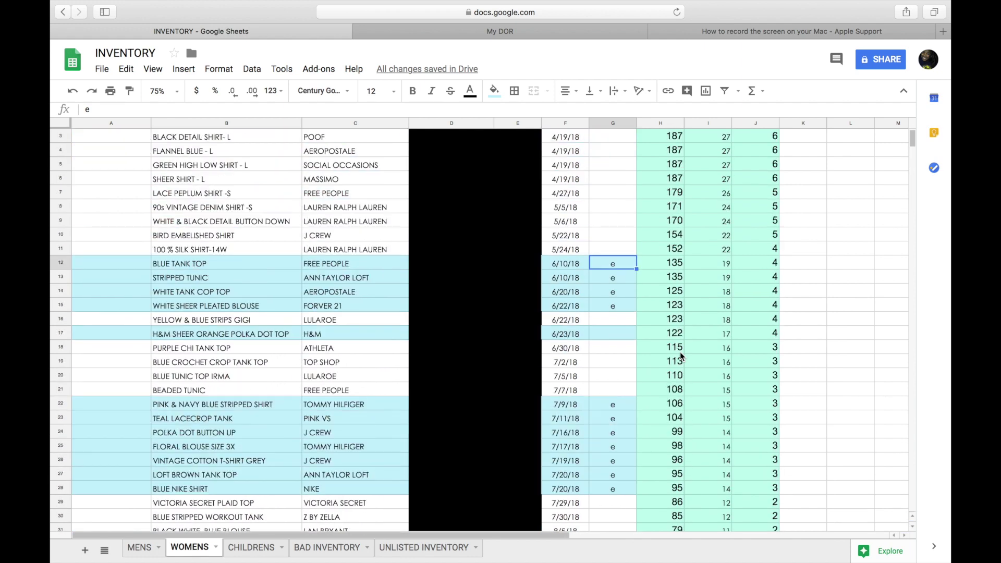
{"action": "left_click", "coordinate": [676, 150]}
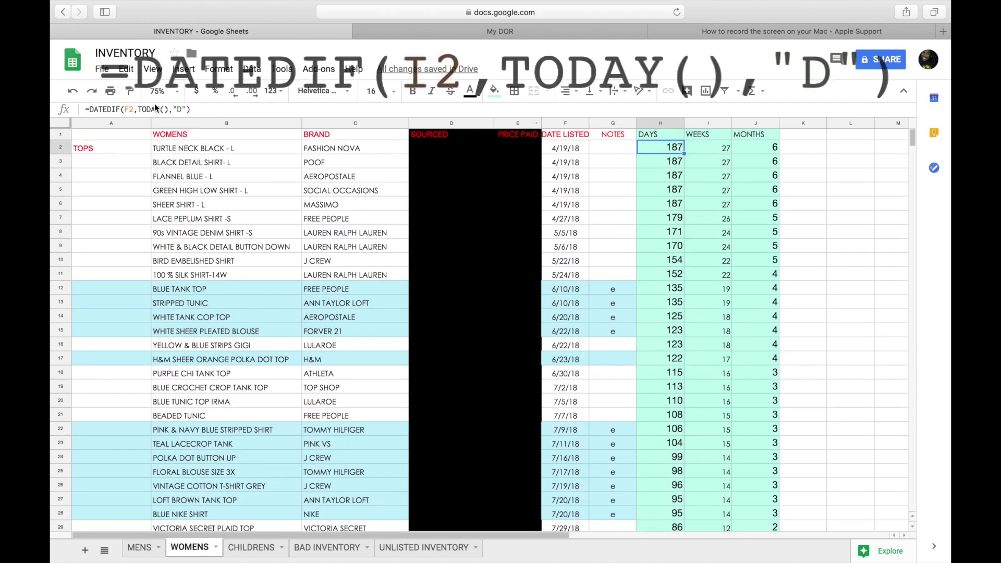
{"action": "left_click", "coordinate": [103, 110]}
{"action": "triple_click", "coordinate": [103, 111]}
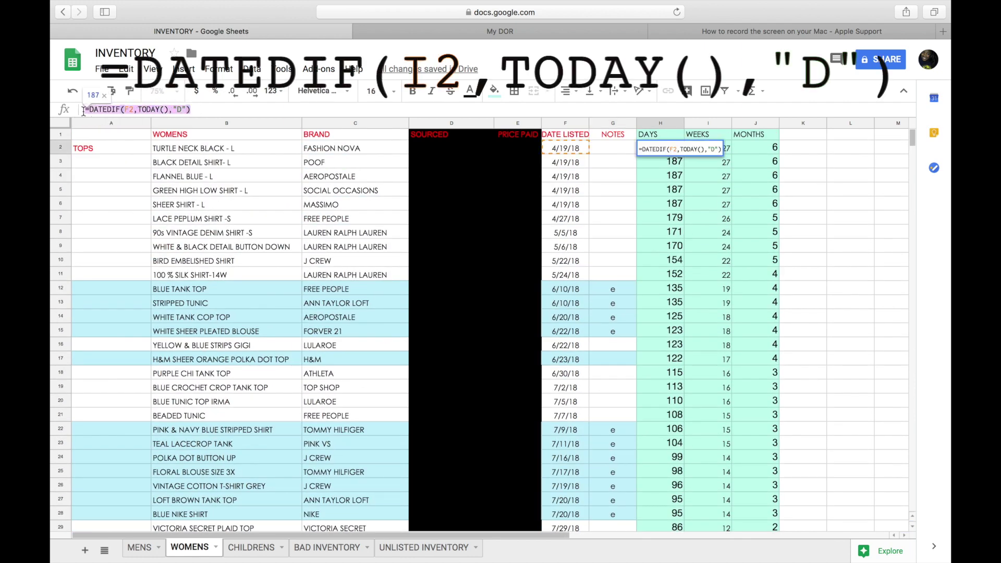
{"action": "left_click", "coordinate": [208, 111]}
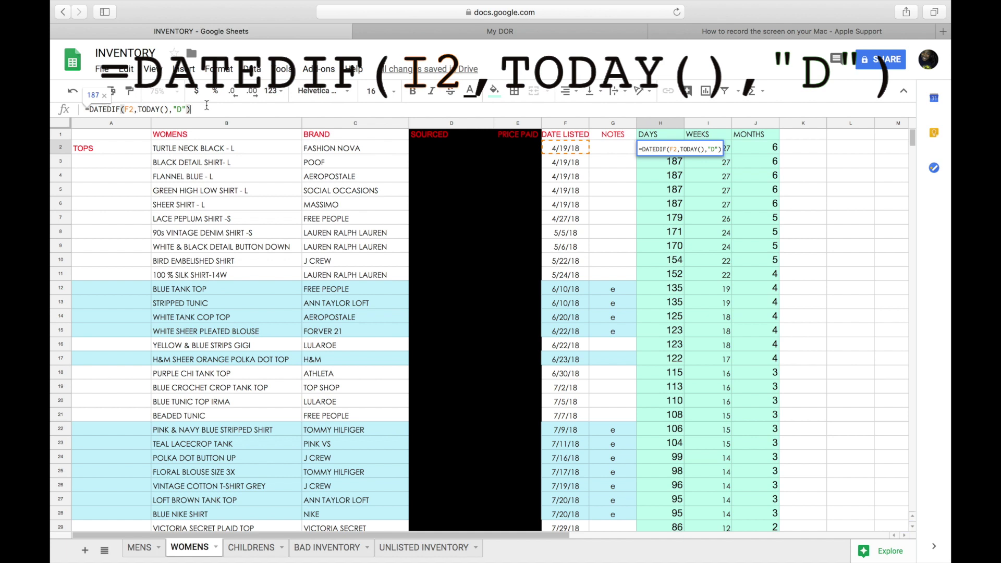
{"action": "left_click", "coordinate": [580, 149]}
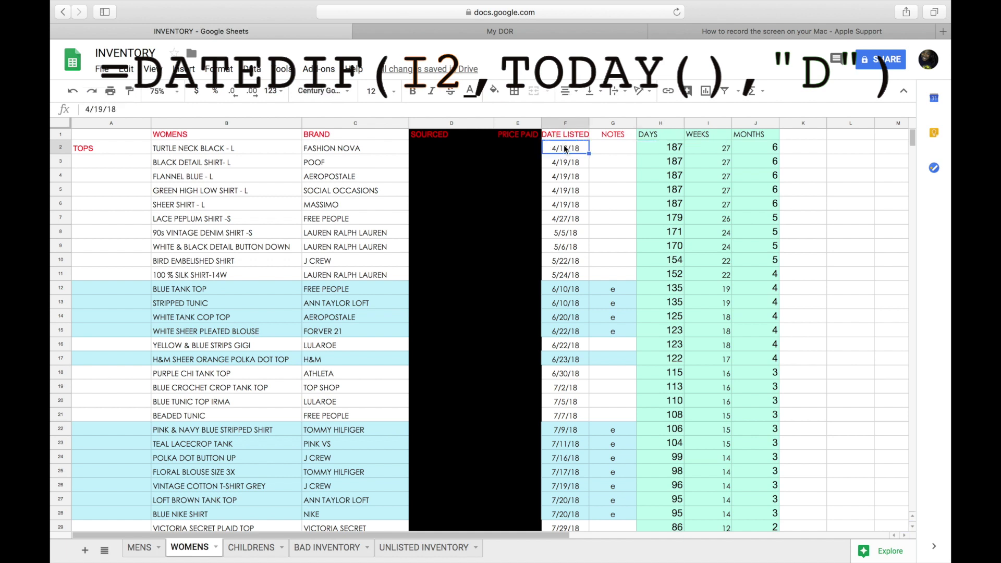
{"action": "left_click", "coordinate": [664, 150]}
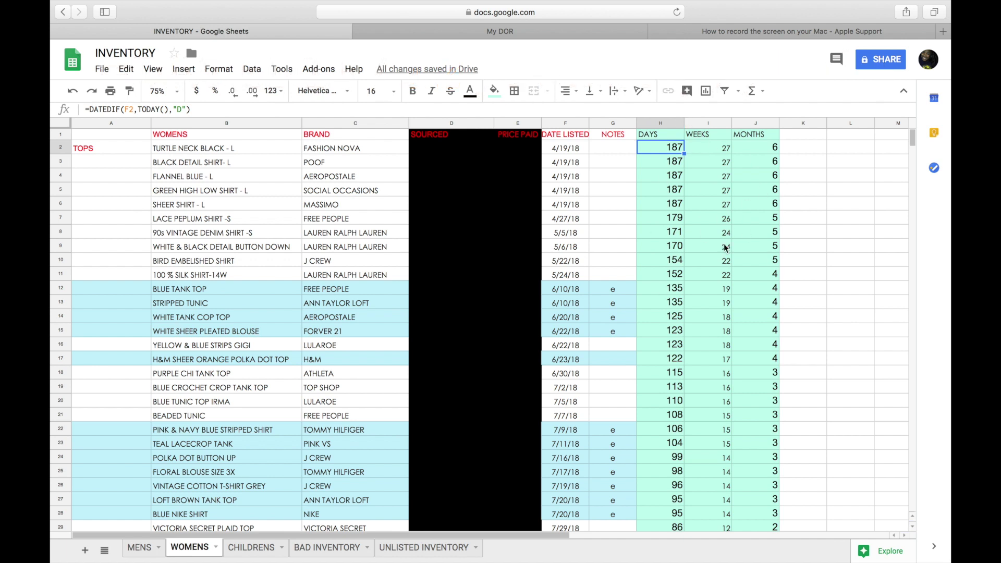
Inspect the WEEKS formula in I2 against the days cell H2, and the MONTHS formula in J2.
{"action": "left_click", "coordinate": [710, 146]}
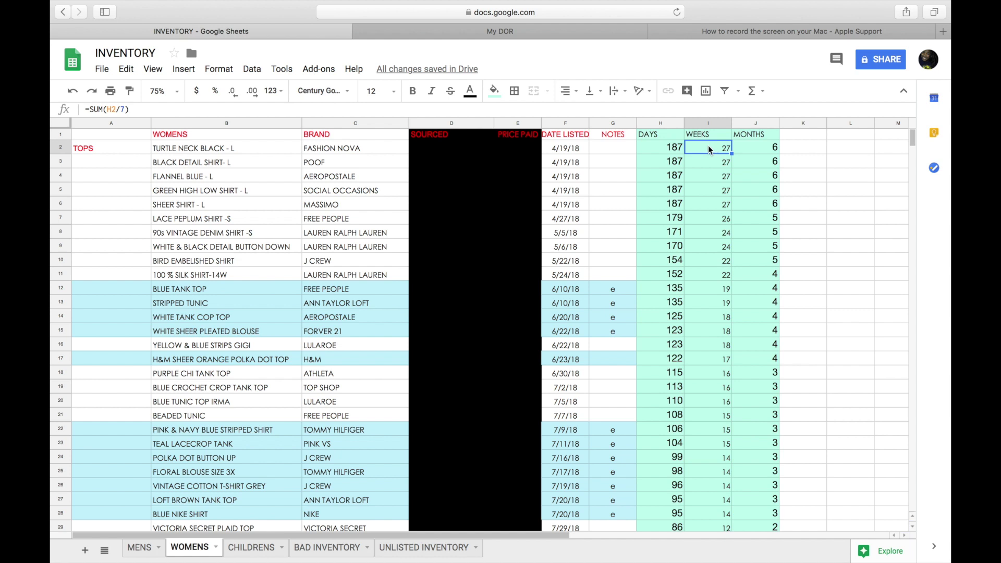
{"action": "left_click", "coordinate": [678, 147]}
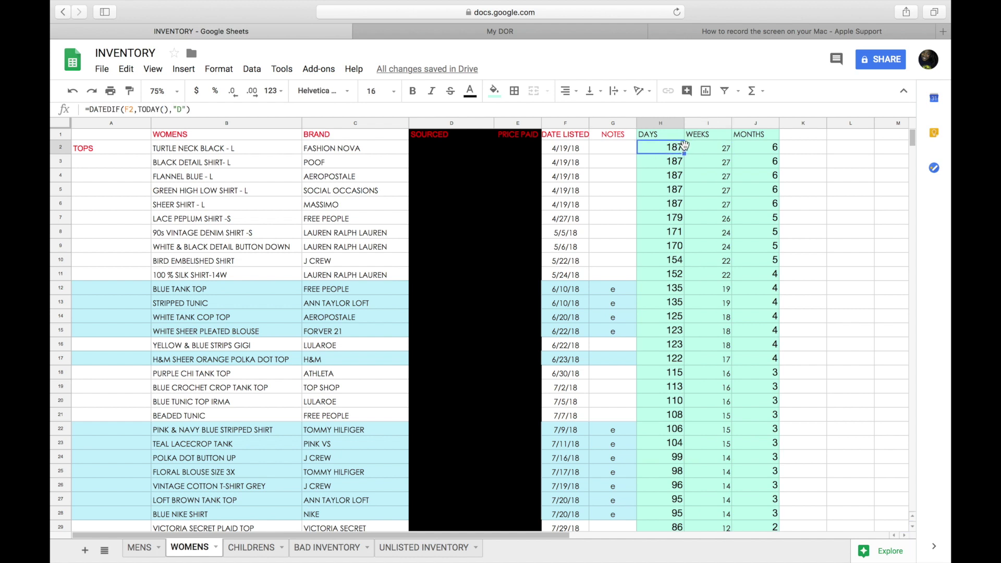
{"action": "left_click", "coordinate": [708, 152]}
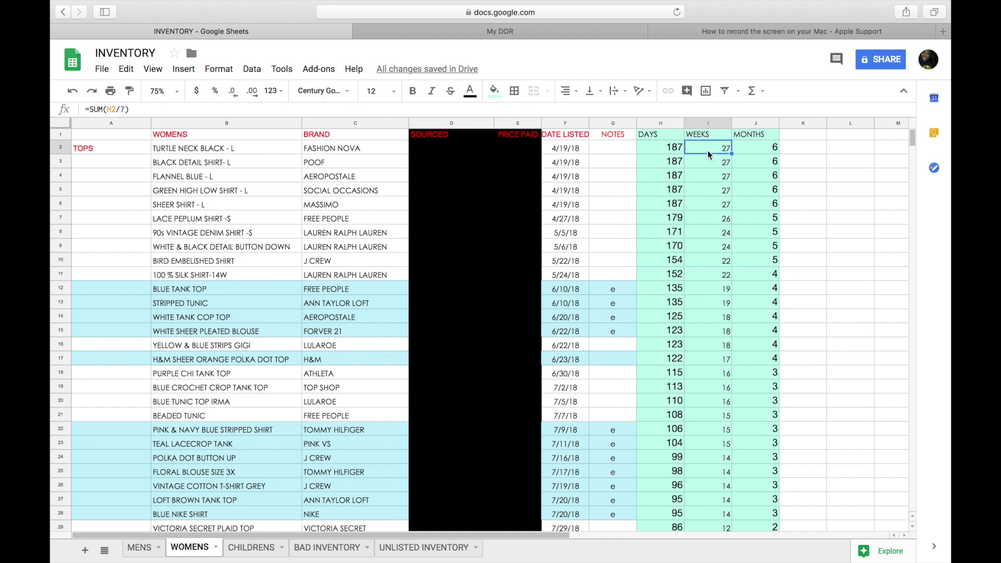
{"action": "left_click", "coordinate": [122, 109]}
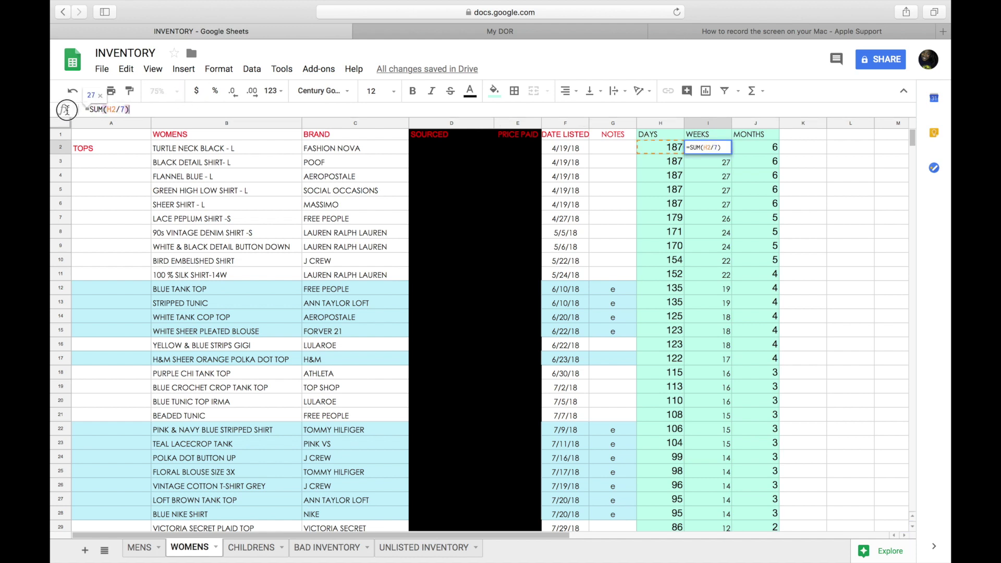
{"action": "left_click_drag", "start_coordinate": [84, 110], "coordinate": [131, 109]}
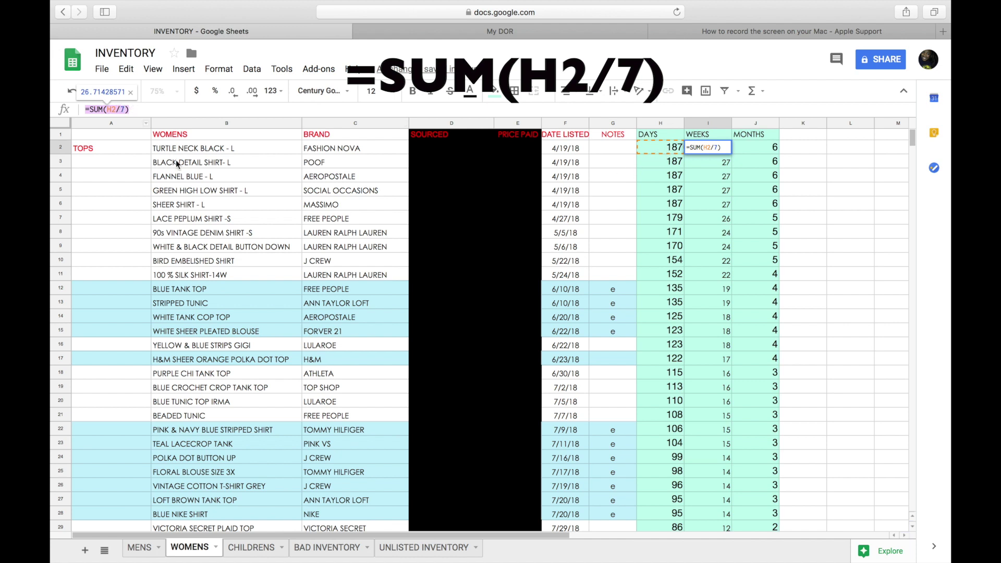
{"action": "left_click", "coordinate": [769, 151]}
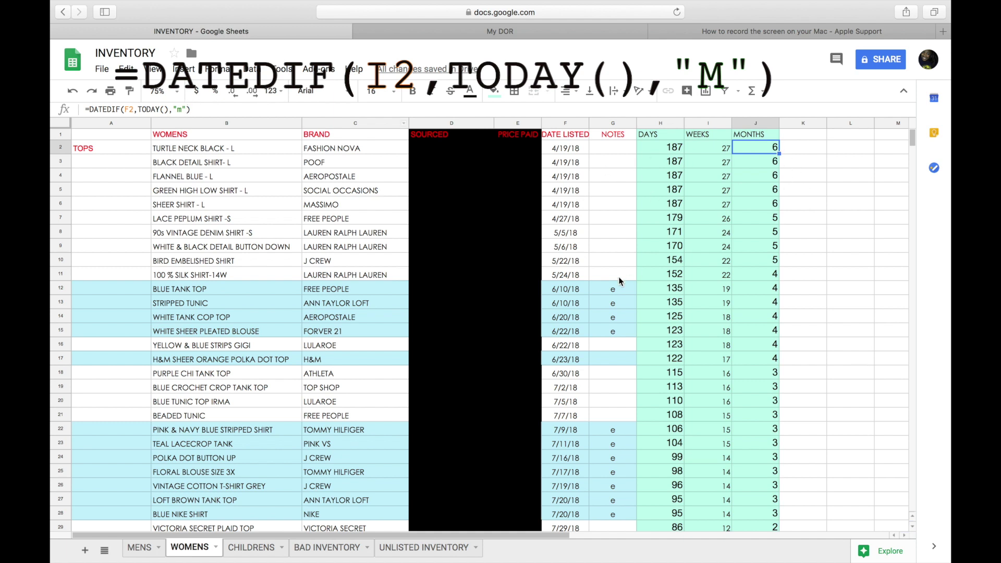
Look through the remaining WOMENS categories, from tops through bottoms, dresses, outerwear and shoes down to accessories.
{"action": "scroll", "coordinate": [620, 282], "scroll_direction": "down", "scroll_amount": 10}
{"action": "left_click", "coordinate": [818, 292]}
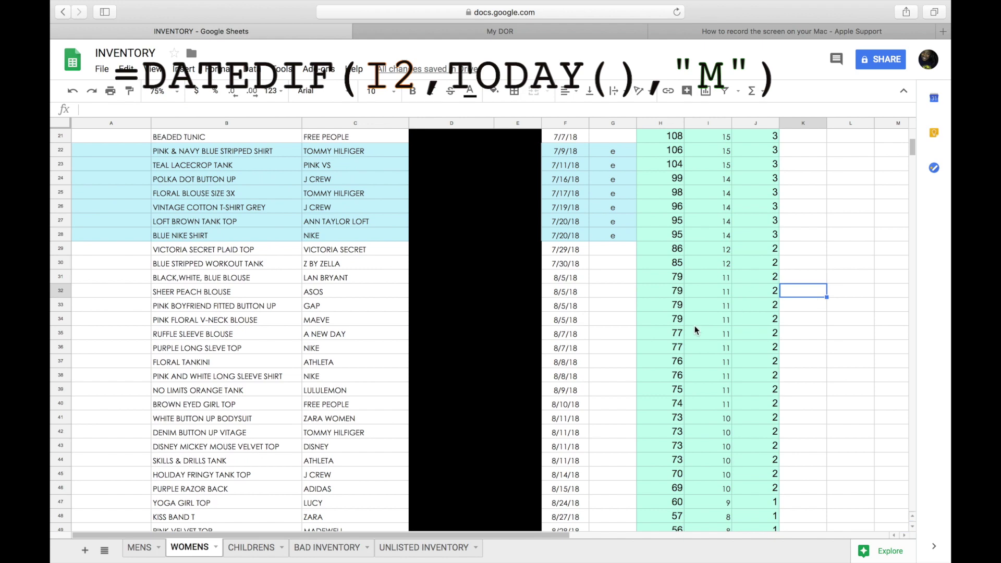
{"action": "scroll", "coordinate": [694, 325], "scroll_direction": "down", "scroll_amount": 20}
{"action": "scroll", "coordinate": [694, 330], "scroll_direction": "down", "scroll_amount": 5}
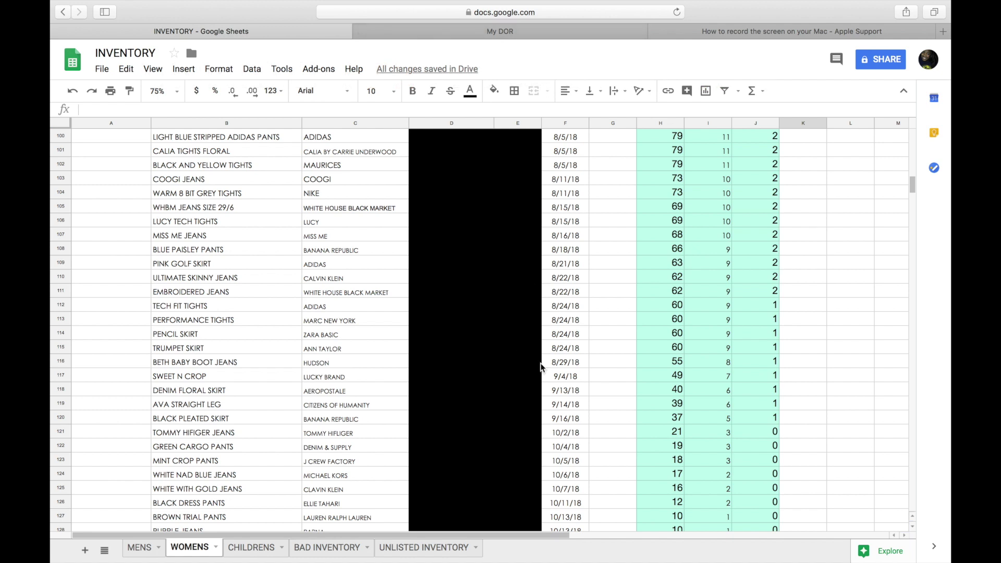
{"action": "scroll", "coordinate": [540, 366], "scroll_direction": "down", "scroll_amount": 10}
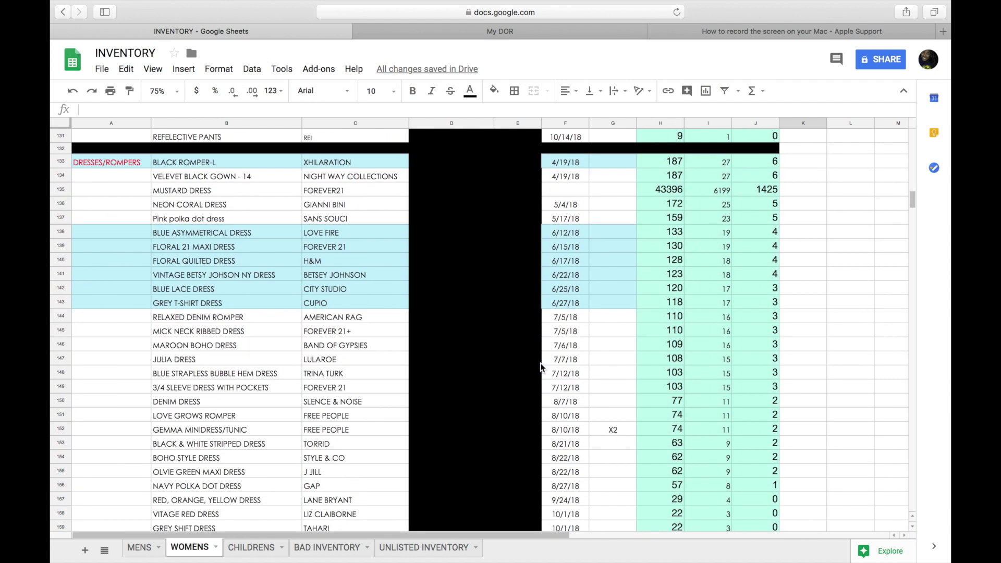
{"action": "scroll", "coordinate": [540, 367], "scroll_direction": "down", "scroll_amount": 5}
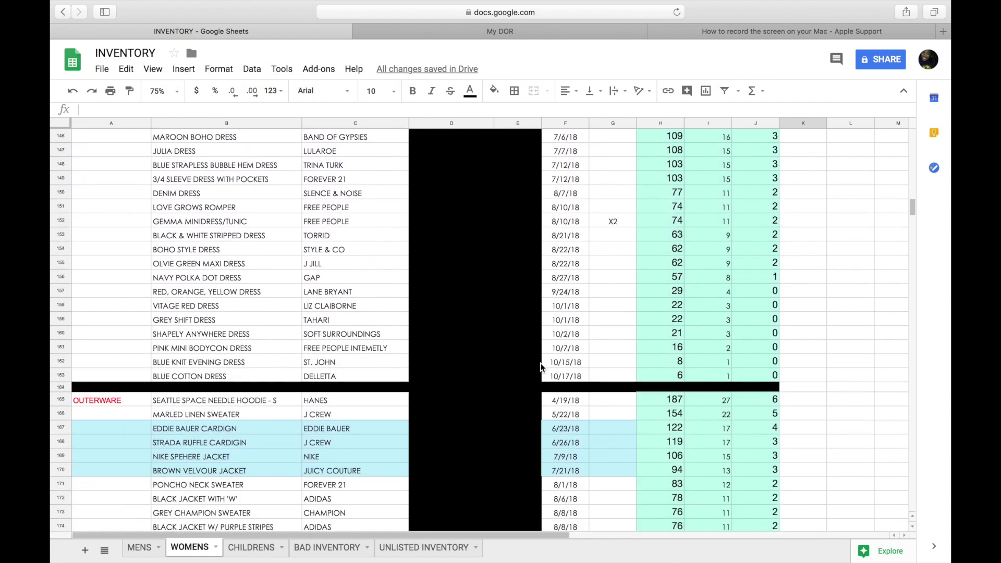
{"action": "scroll", "coordinate": [540, 366], "scroll_direction": "down", "scroll_amount": 13}
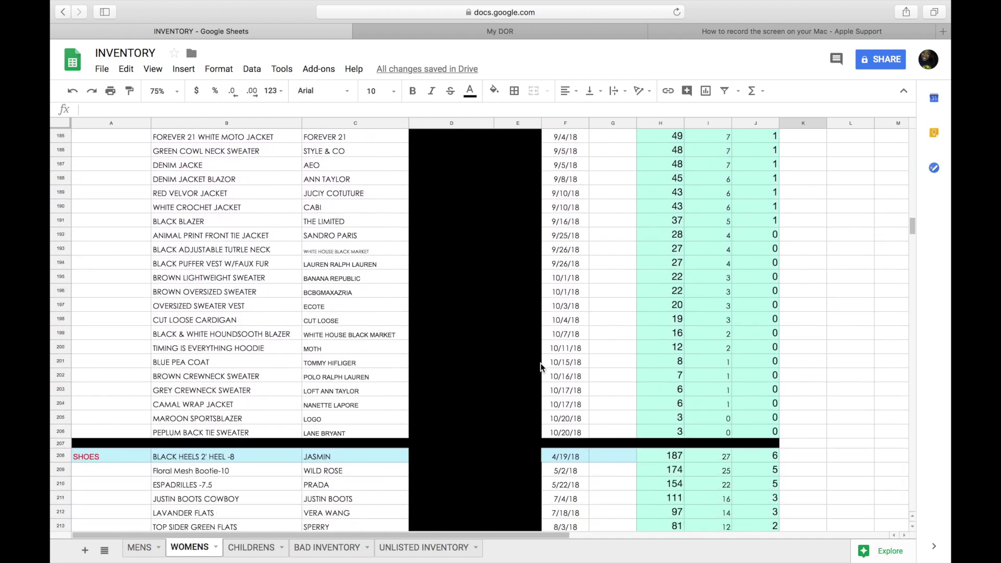
{"action": "scroll", "coordinate": [540, 366], "scroll_direction": "down", "scroll_amount": 9}
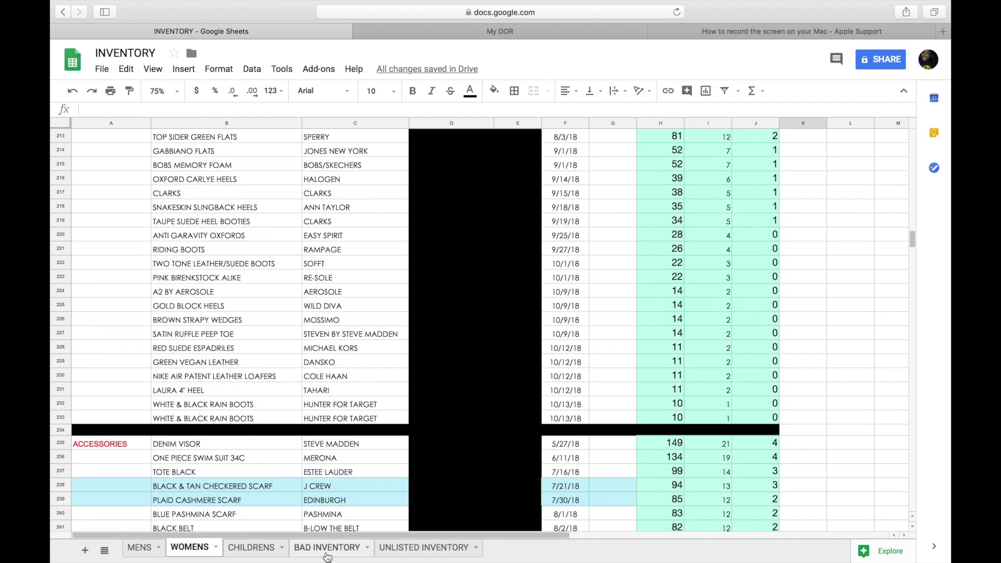
Open the BAD INVENTORY sheet and check its item entries in A2 to A4.
{"action": "left_click", "coordinate": [327, 548]}
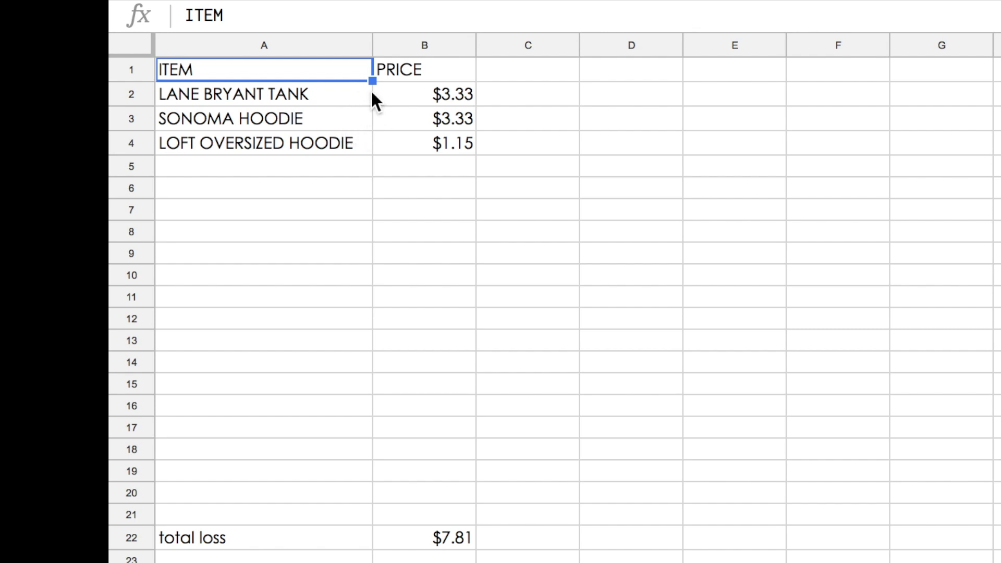
{"action": "left_click", "coordinate": [337, 95]}
{"action": "left_click", "coordinate": [334, 121]}
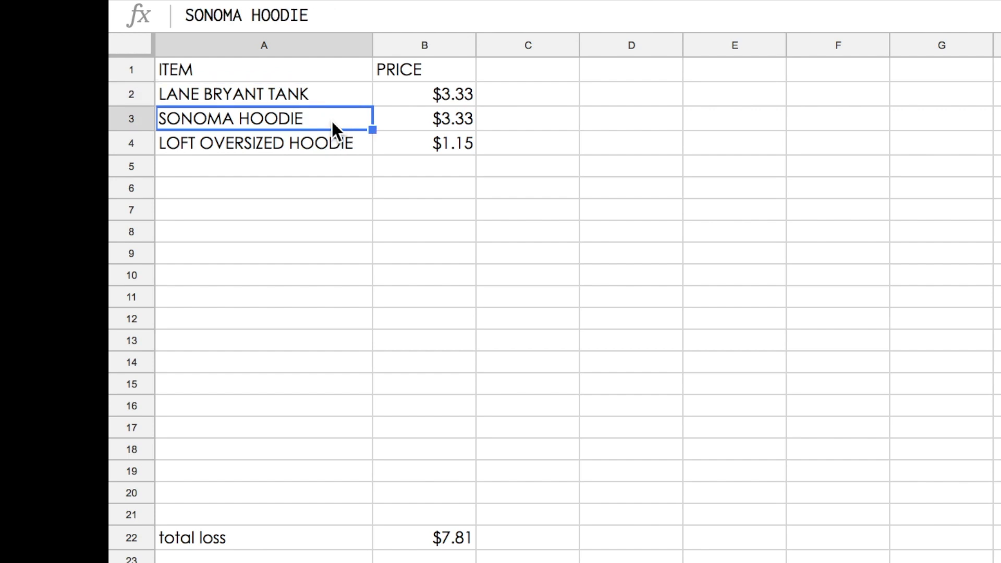
{"action": "left_click", "coordinate": [336, 93]}
{"action": "left_click", "coordinate": [339, 124]}
{"action": "left_click", "coordinate": [336, 96]}
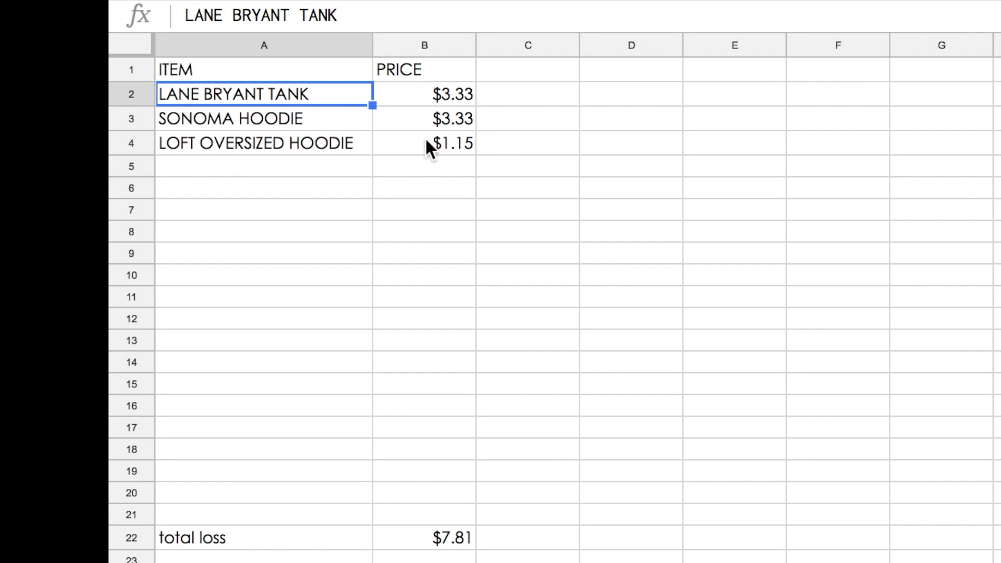
{"action": "left_click", "coordinate": [318, 142]}
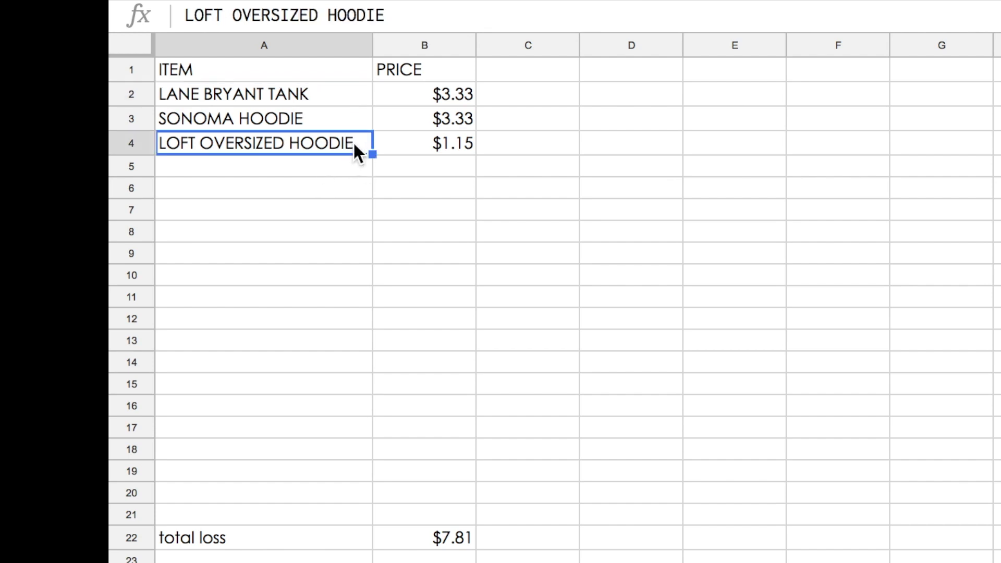
Check the price in B4 and the empty rows below the listed items in column A.
{"action": "left_click", "coordinate": [421, 155]}
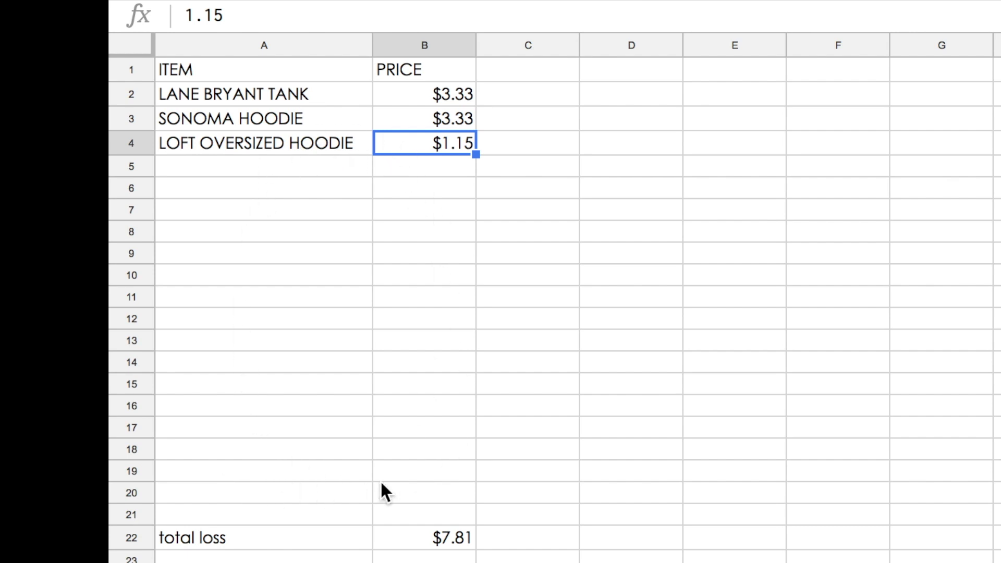
{"action": "left_click", "coordinate": [333, 206]}
{"action": "left_click", "coordinate": [311, 277]}
{"action": "left_click", "coordinate": [311, 385]}
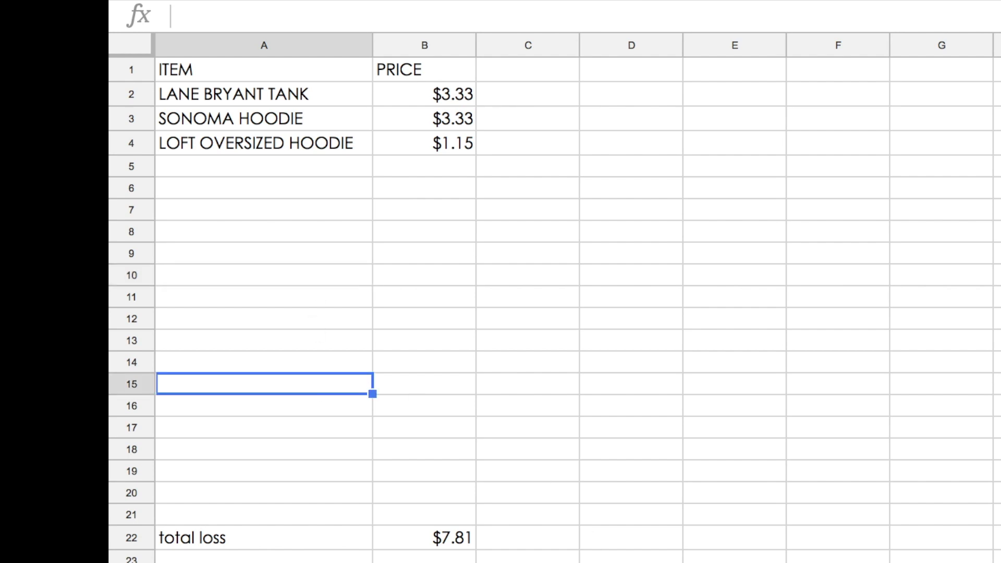
Re-enter the total loss formula in B22 as =sum(B2:B21) and select the cell to check it.
{"action": "left_click", "coordinate": [445, 540]}
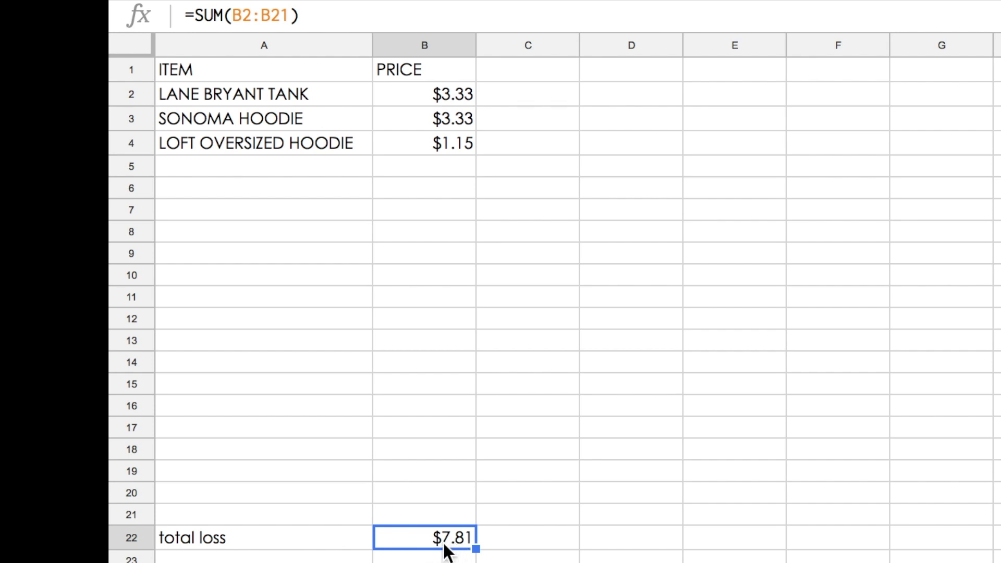
{"action": "type", "text": "=s"}
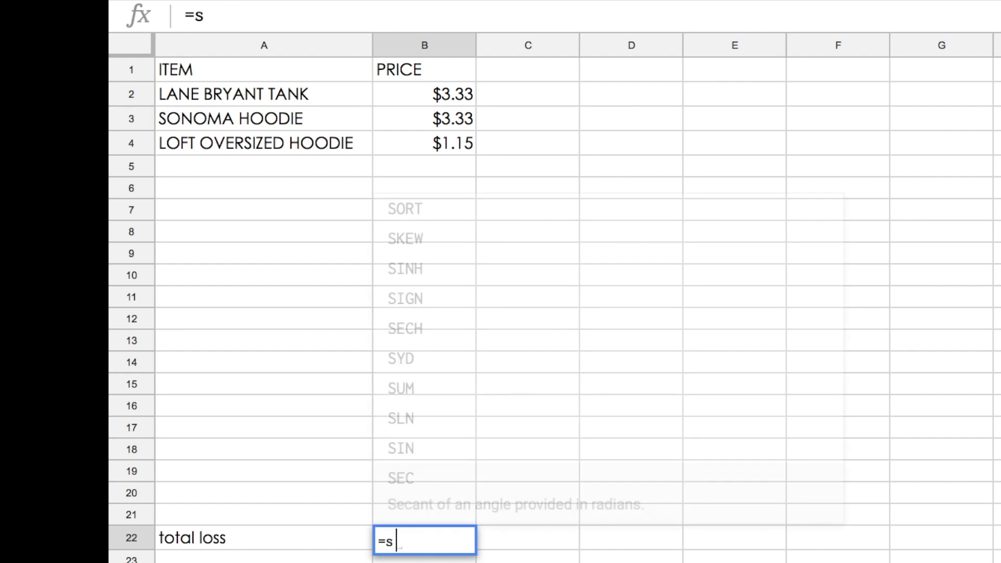
{"action": "type", "text": "um("}
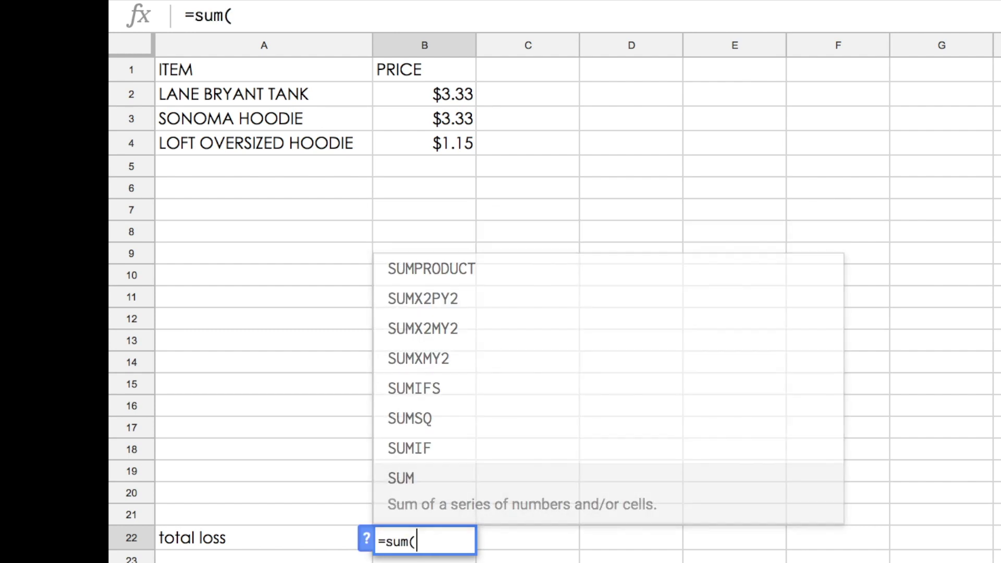
{"action": "left_click_drag", "start_coordinate": [442, 89], "coordinate": [410, 510]}
{"action": "key", "text": "Return"}
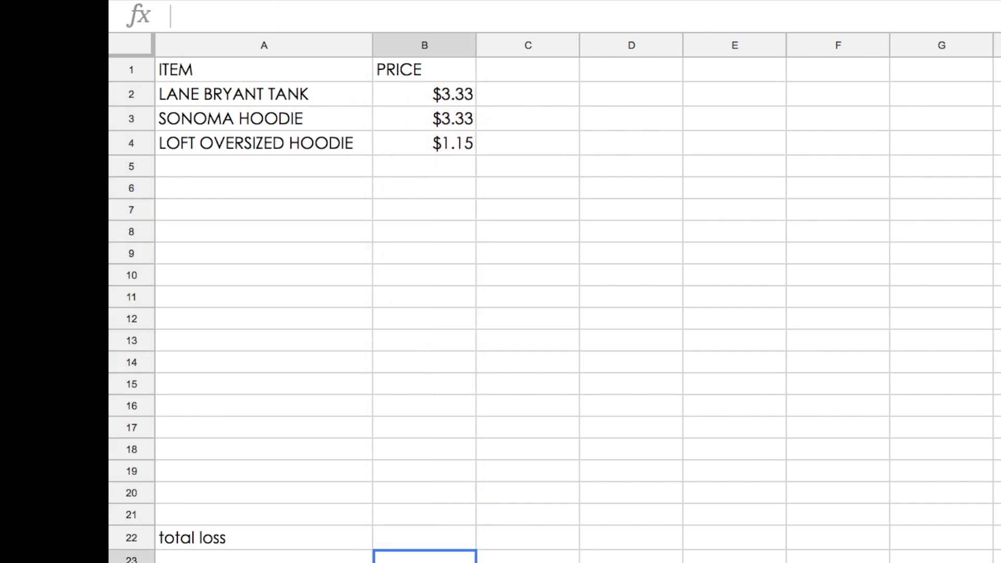
{"action": "left_click", "coordinate": [453, 539]}
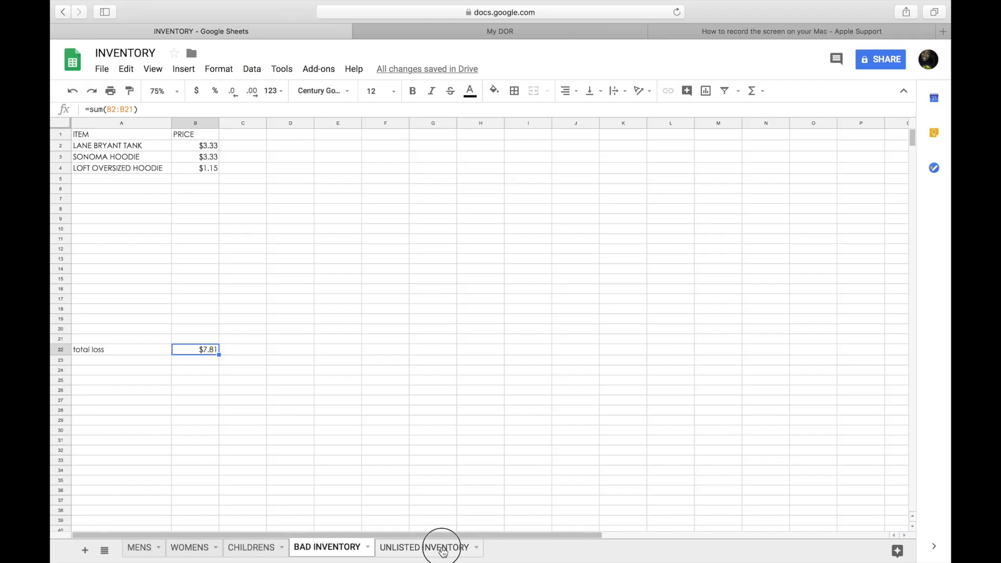
Open the UNLISTED INVENTORY sheet and look through its item, brand, source and price rows down to row 53.
{"action": "left_click", "coordinate": [442, 545]}
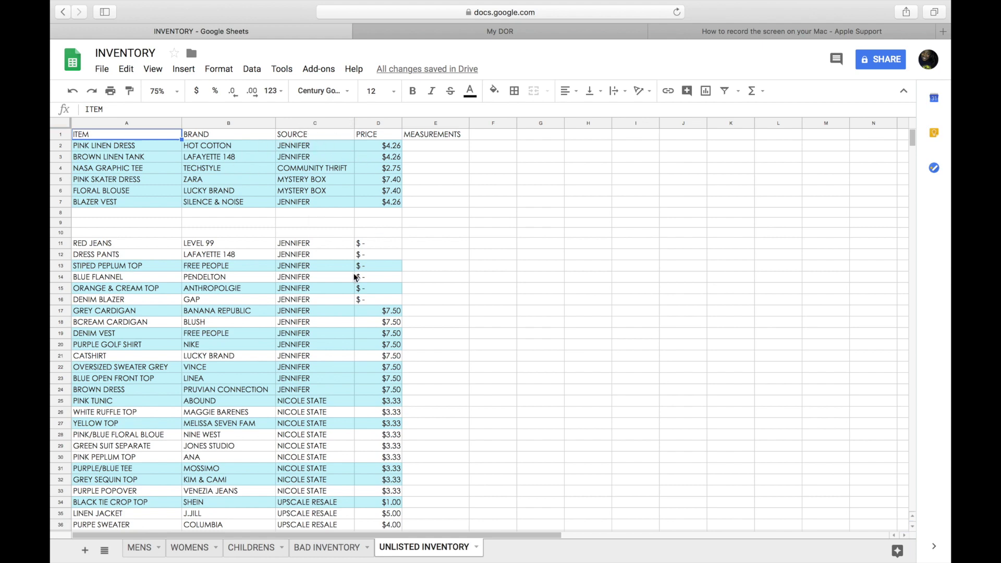
{"action": "scroll", "coordinate": [356, 277], "scroll_direction": "down", "scroll_amount": 10}
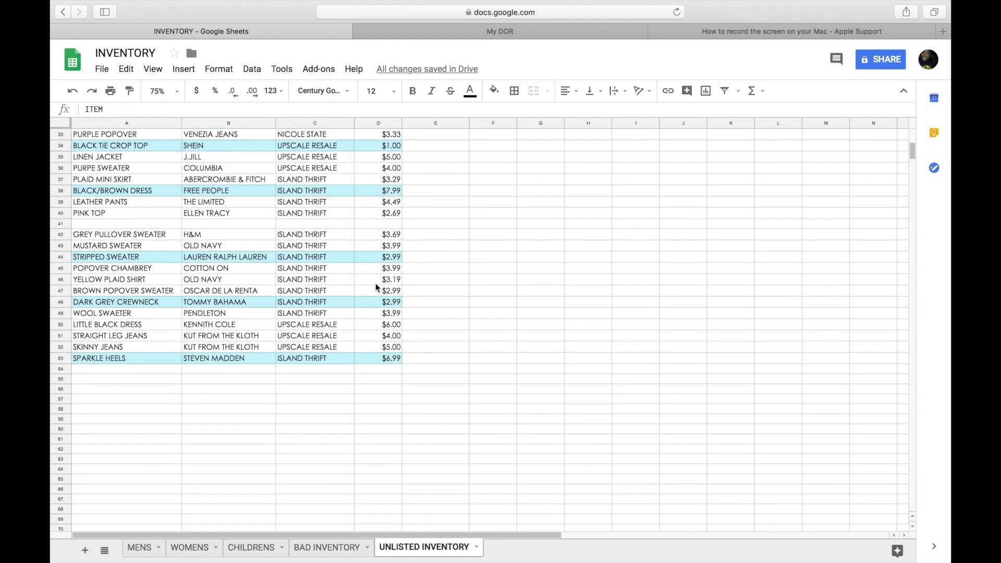
{"action": "scroll", "coordinate": [375, 283], "scroll_direction": "up", "scroll_amount": 10}
{"action": "scroll", "coordinate": [376, 286], "scroll_direction": "down", "scroll_amount": 9}
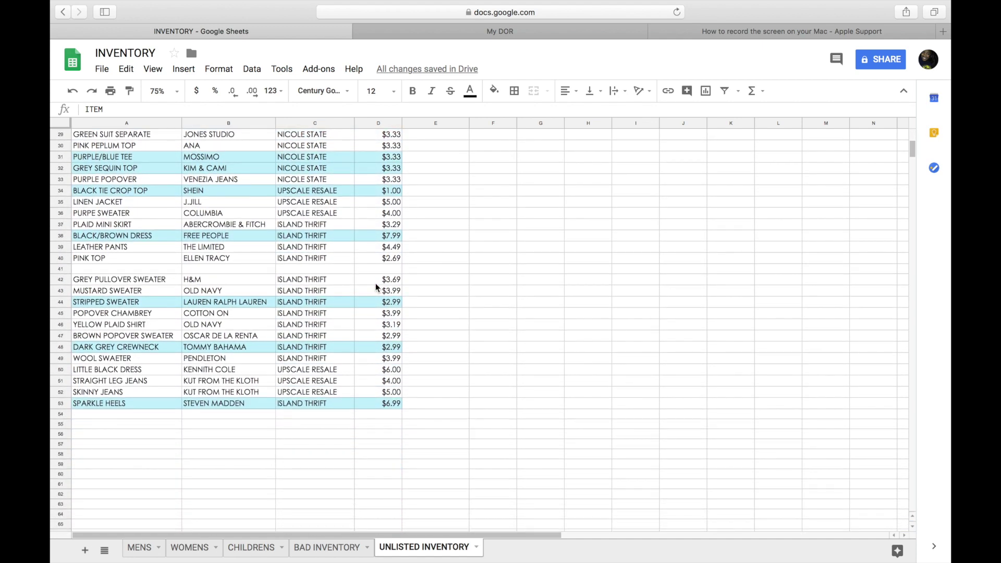
{"action": "scroll", "coordinate": [376, 283], "scroll_direction": "down", "scroll_amount": 2}
{"action": "scroll", "coordinate": [375, 283], "scroll_direction": "up", "scroll_amount": 4}
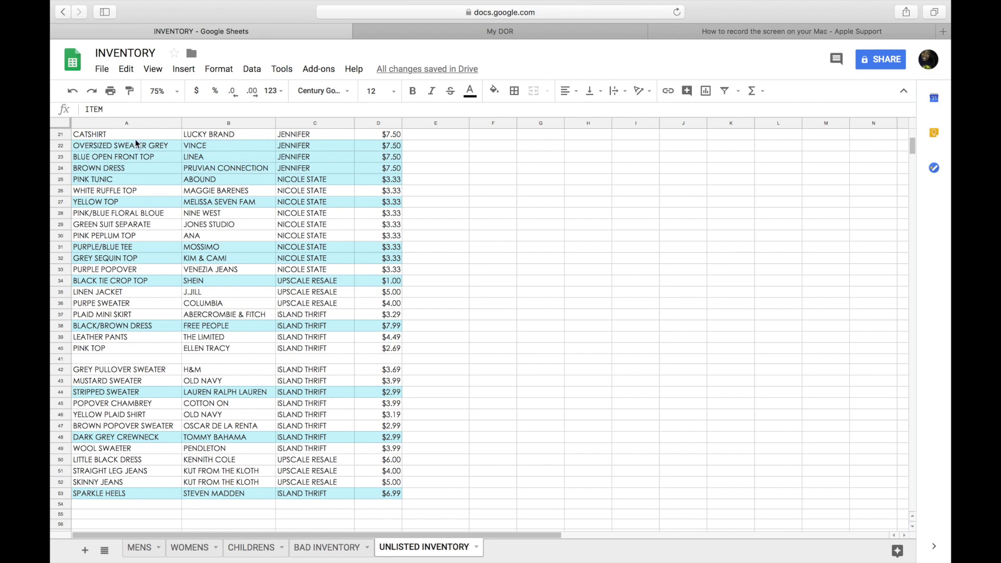
{"action": "scroll", "coordinate": [386, 176], "scroll_direction": "up", "scroll_amount": 7}
{"action": "scroll", "coordinate": [359, 257], "scroll_direction": "down", "scroll_amount": 7}
{"action": "scroll", "coordinate": [359, 257], "scroll_direction": "up", "scroll_amount": 5}
{"action": "scroll", "coordinate": [358, 257], "scroll_direction": "down", "scroll_amount": 8}
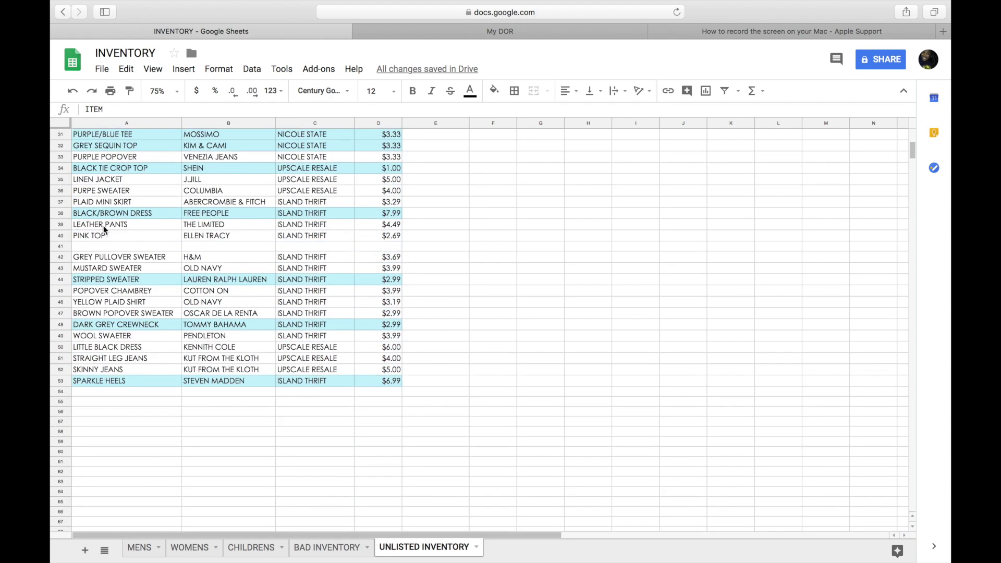
Select the grey pullover sweater entry in A42:D42 and go to the WOMENS sheet to look over its category rows.
{"action": "left_click_drag", "start_coordinate": [77, 262], "coordinate": [378, 257]}
{"action": "right_click", "coordinate": [358, 256]}
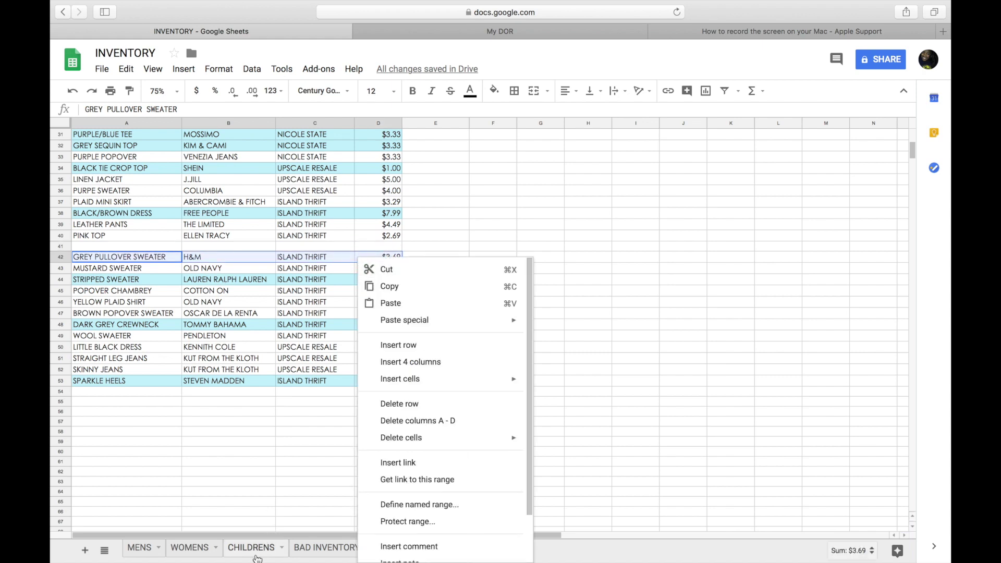
{"action": "left_click", "coordinate": [189, 552]}
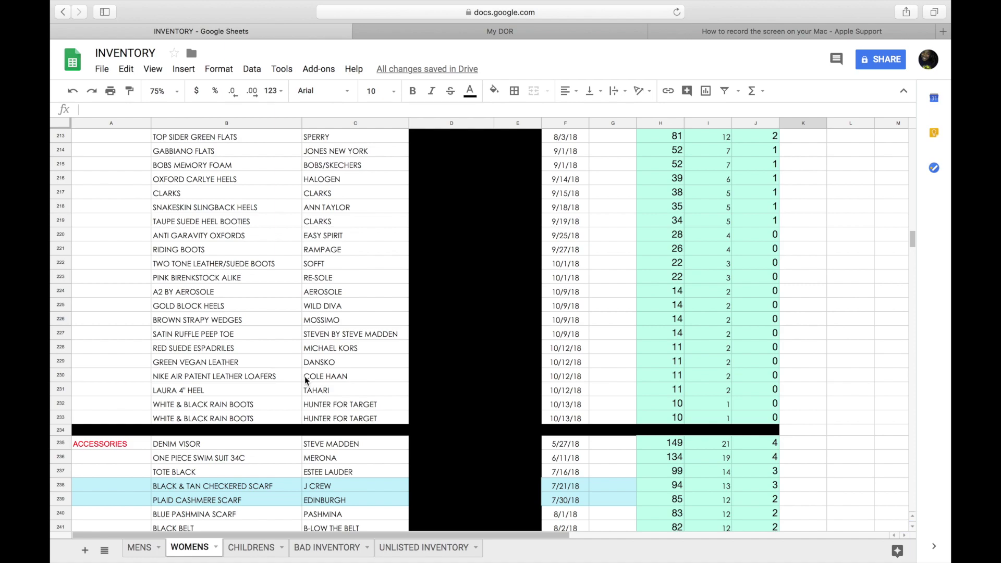
{"action": "scroll", "coordinate": [395, 379], "scroll_direction": "down", "scroll_amount": 10}
{"action": "scroll", "coordinate": [393, 380], "scroll_direction": "down", "scroll_amount": 5}
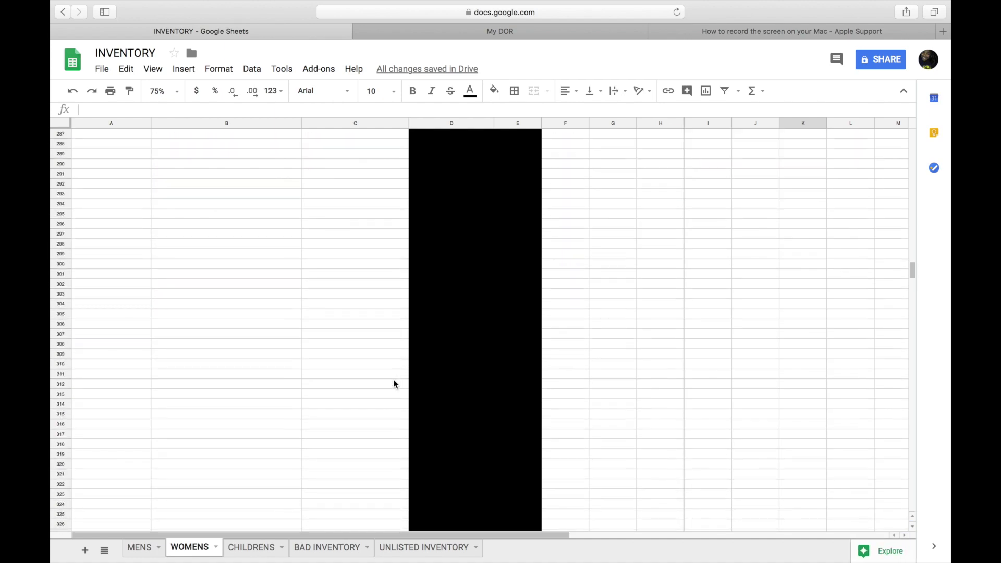
{"action": "scroll", "coordinate": [393, 379], "scroll_direction": "up", "scroll_amount": 10}
{"action": "scroll", "coordinate": [394, 384], "scroll_direction": "up", "scroll_amount": 20}
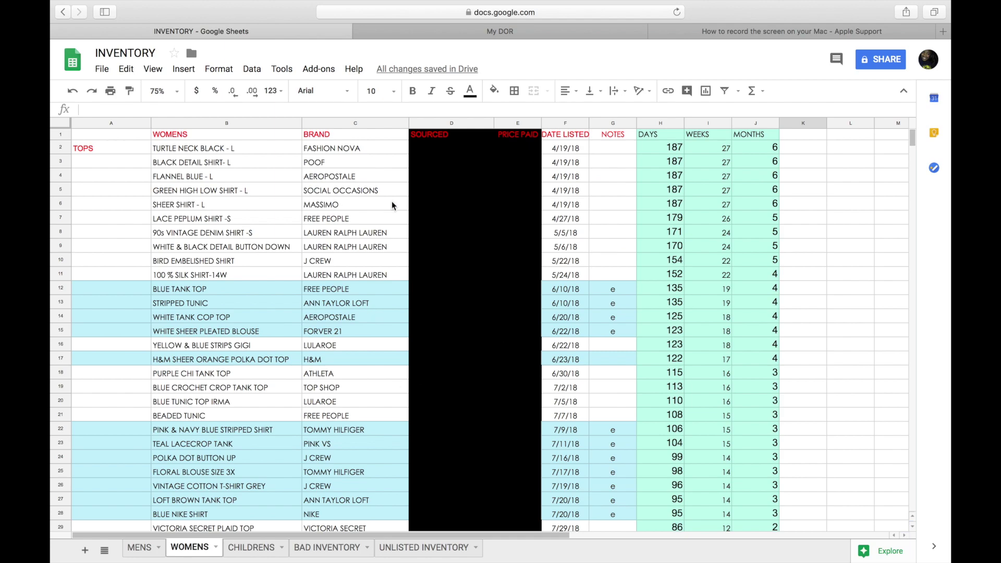
Switch to the RESALE BOOK KEEPING workbook in Excel and look through the 2018, Q2 Overview, Q3 OVERVIEW, MONTHLY EARNINGS and STATS sheets.
{"action": "key", "text": "ctrl+Up"}
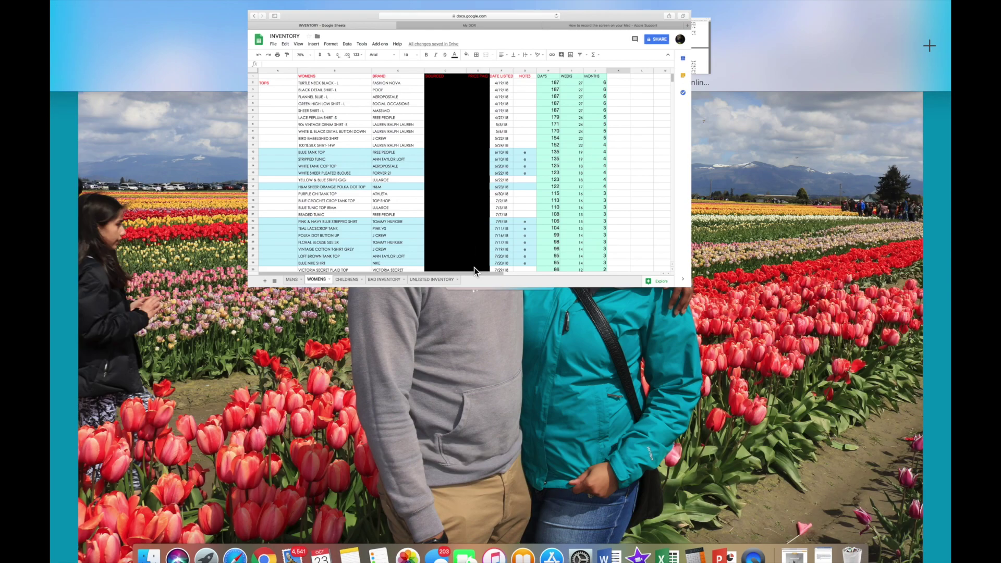
{"action": "left_click", "coordinate": [562, 43]}
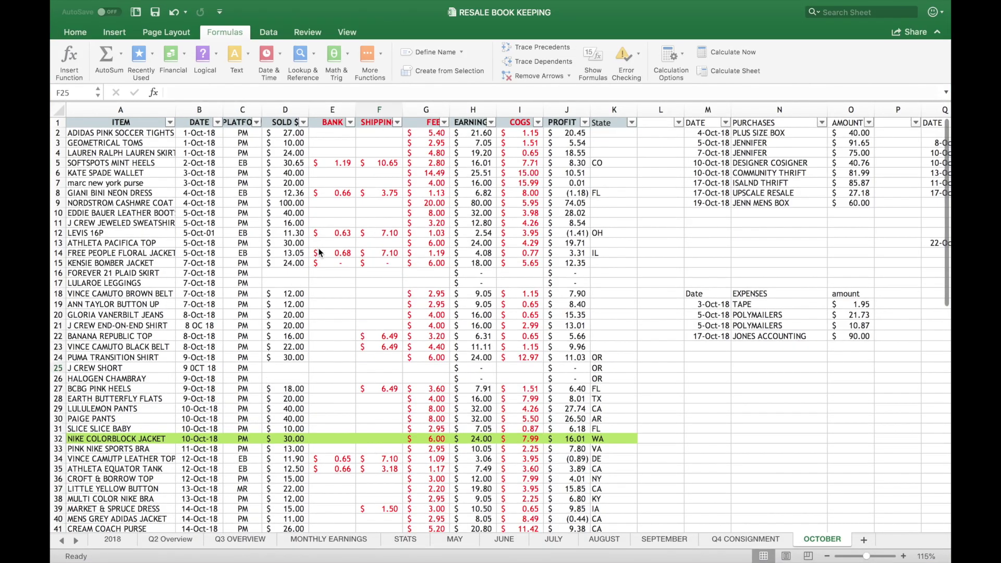
{"action": "left_click", "coordinate": [117, 542]}
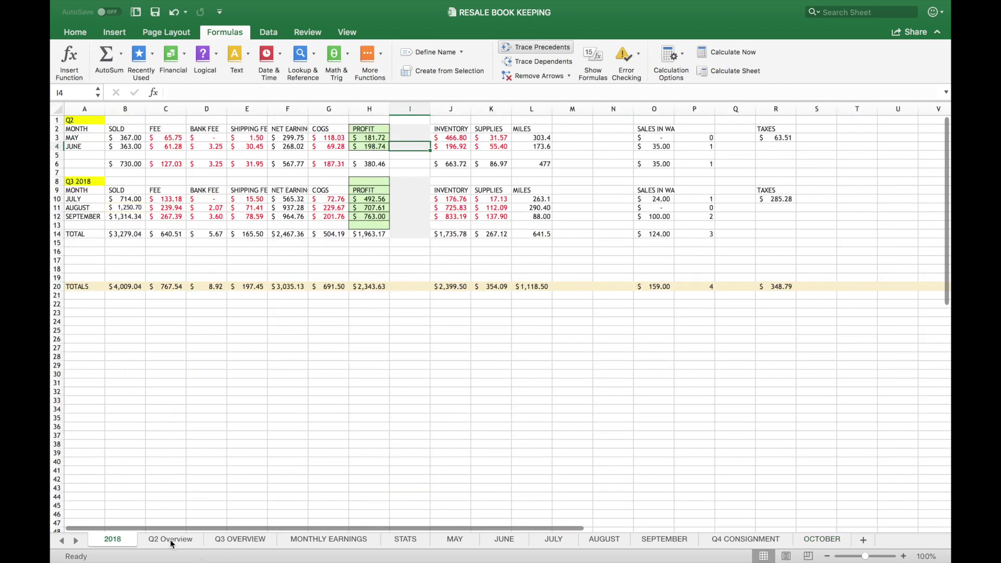
{"action": "left_click", "coordinate": [171, 543]}
{"action": "left_click", "coordinate": [240, 542]}
{"action": "left_click", "coordinate": [330, 542]}
{"action": "left_click", "coordinate": [409, 544]}
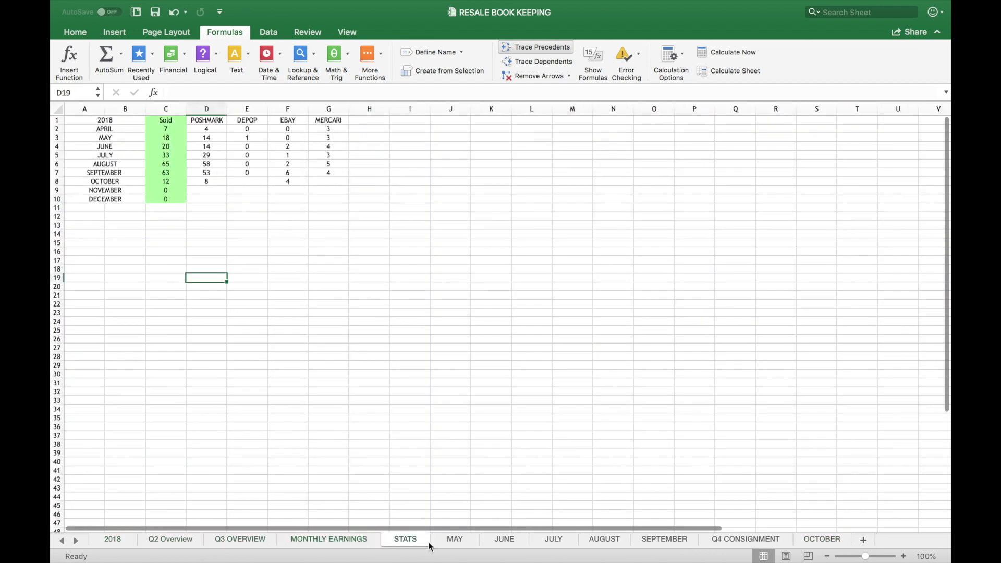
View the MAY and JUNE sheets, and open the JULY sheet to examine its sales table and column headings.
{"action": "left_click", "coordinate": [461, 545]}
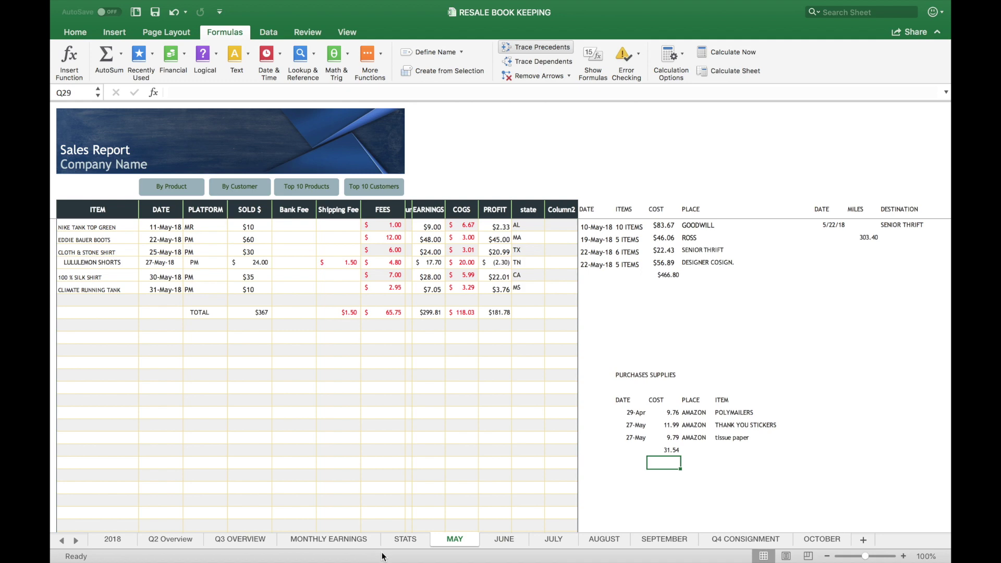
{"action": "left_click", "coordinate": [515, 546]}
{"action": "left_click", "coordinate": [554, 545]}
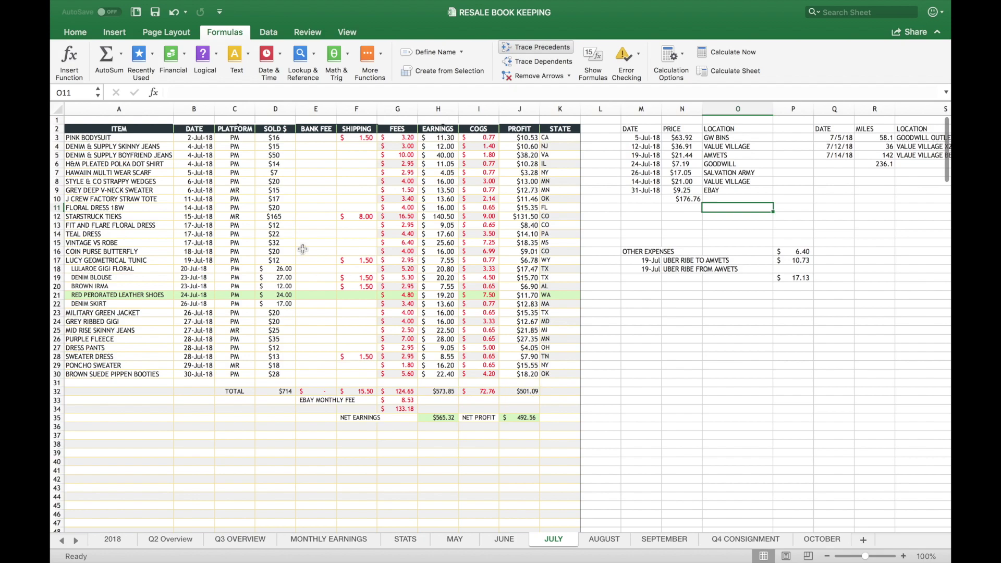
{"action": "scroll", "coordinate": [303, 251], "scroll_direction": "up", "scroll_amount": 5}
{"action": "scroll", "coordinate": [303, 249], "scroll_direction": "up", "scroll_amount": 1}
{"action": "scroll", "coordinate": [303, 249], "scroll_direction": "left", "scroll_amount": 2}
{"action": "left_click", "coordinate": [336, 237]}
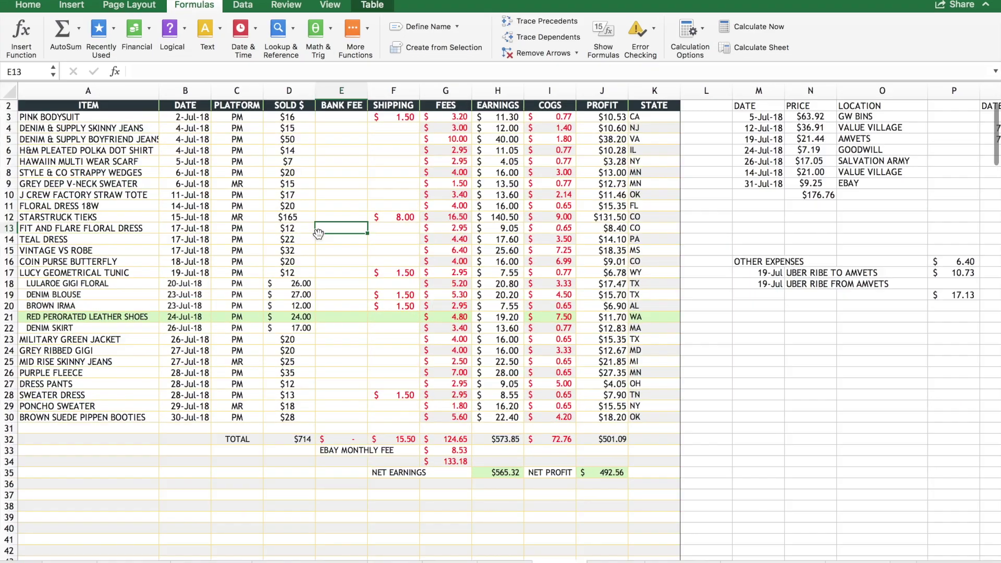
{"action": "scroll", "coordinate": [318, 233], "scroll_direction": "up", "scroll_amount": 3}
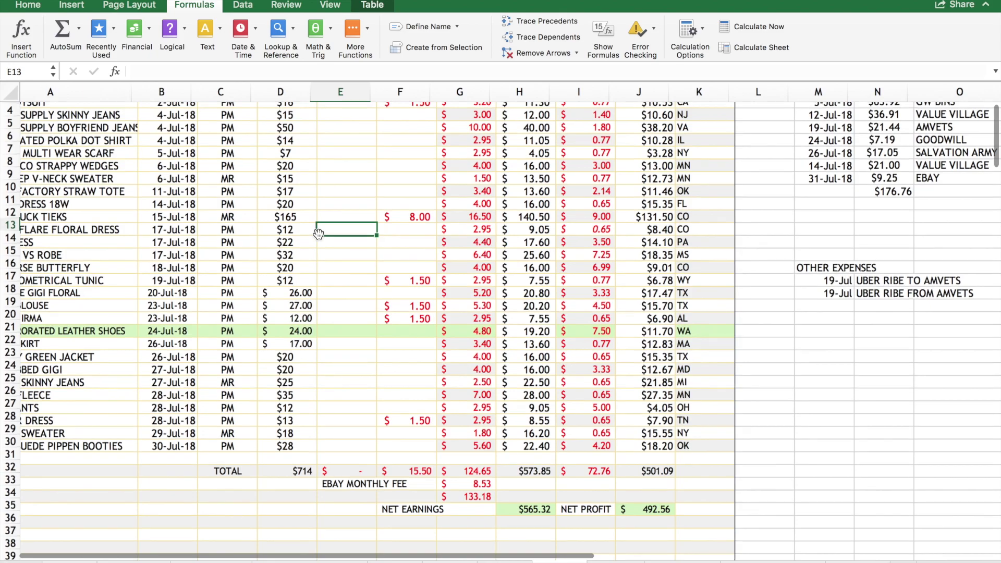
{"action": "scroll", "coordinate": [318, 232], "scroll_direction": "up", "scroll_amount": 3}
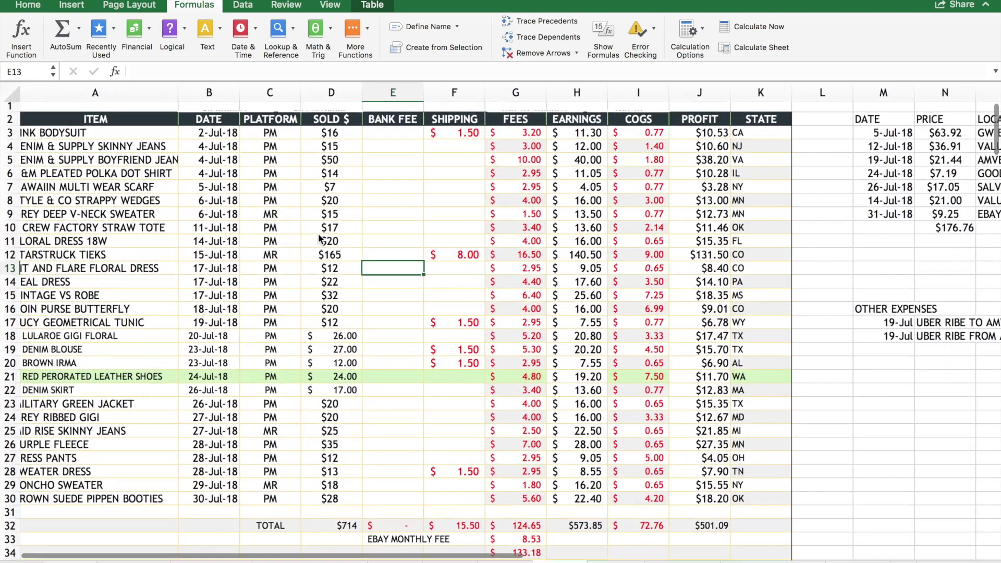
{"action": "scroll", "coordinate": [319, 238], "scroll_direction": "up", "scroll_amount": 3}
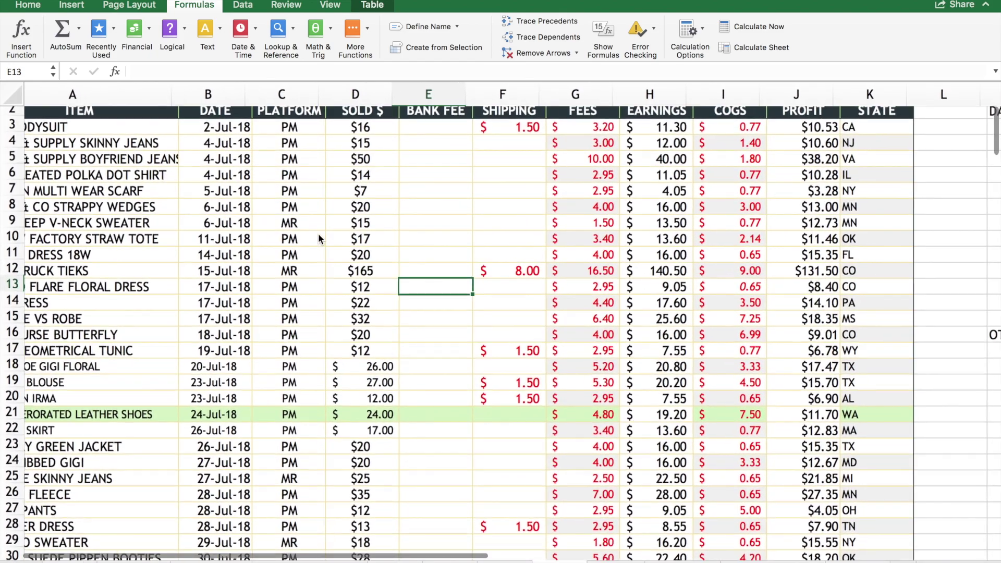
{"action": "scroll", "coordinate": [319, 236], "scroll_direction": "up", "scroll_amount": 3}
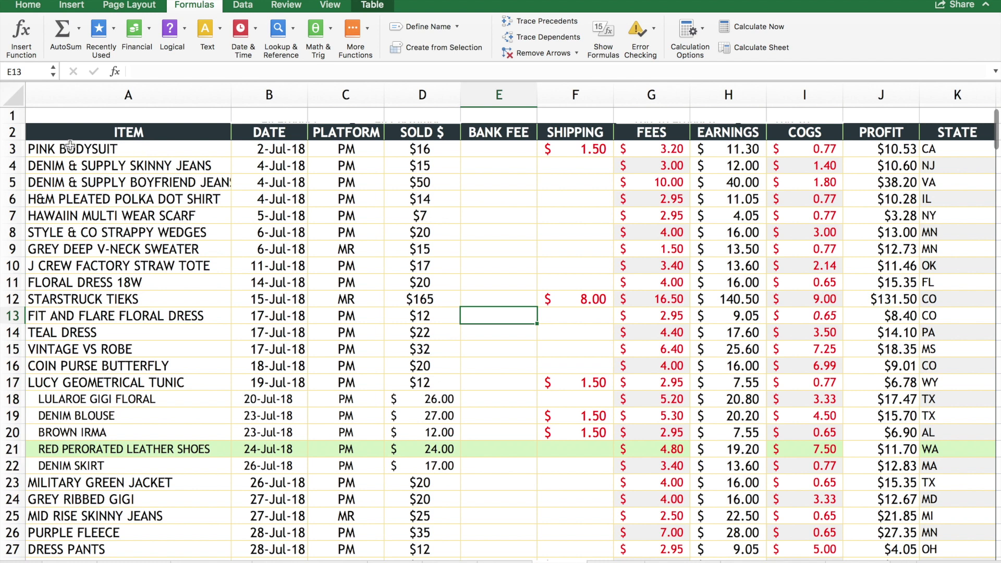
Inspect the item, date, platform and sold price cells of the pink bodysuit sale, A3 to D3.
{"action": "left_click", "coordinate": [103, 149]}
{"action": "left_click", "coordinate": [277, 151]}
{"action": "left_click", "coordinate": [340, 157]}
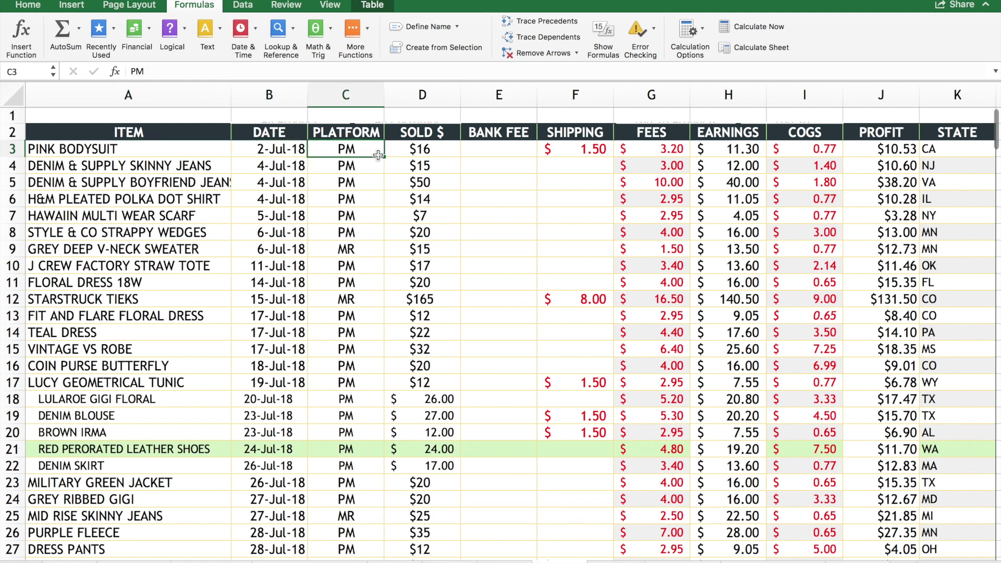
{"action": "left_click", "coordinate": [425, 154]}
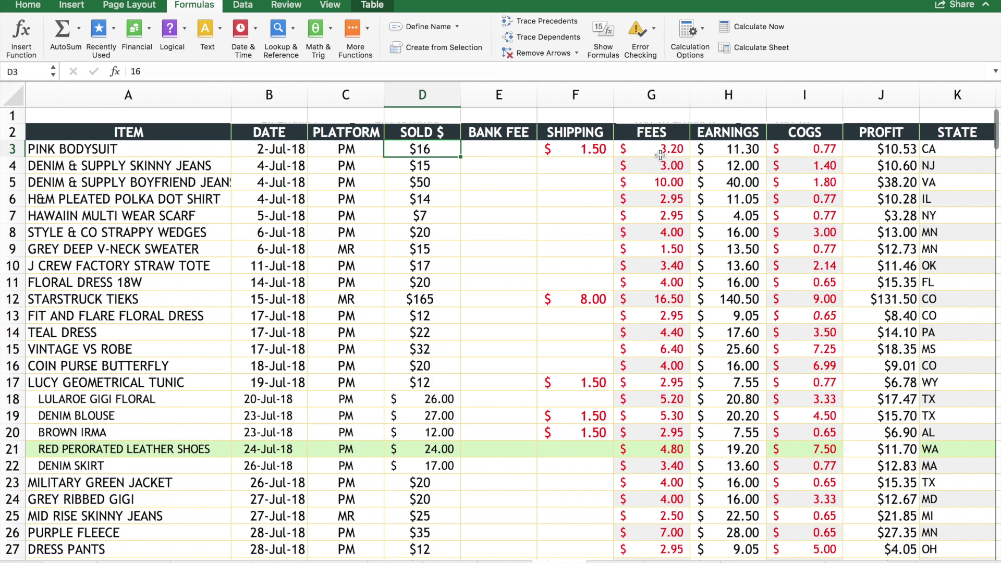
Inspect the BANK FEE cell E3 and review the BANK FEE column down to the total row.
{"action": "left_click", "coordinate": [518, 150]}
{"action": "scroll", "coordinate": [500, 241], "scroll_direction": "down", "scroll_amount": 5}
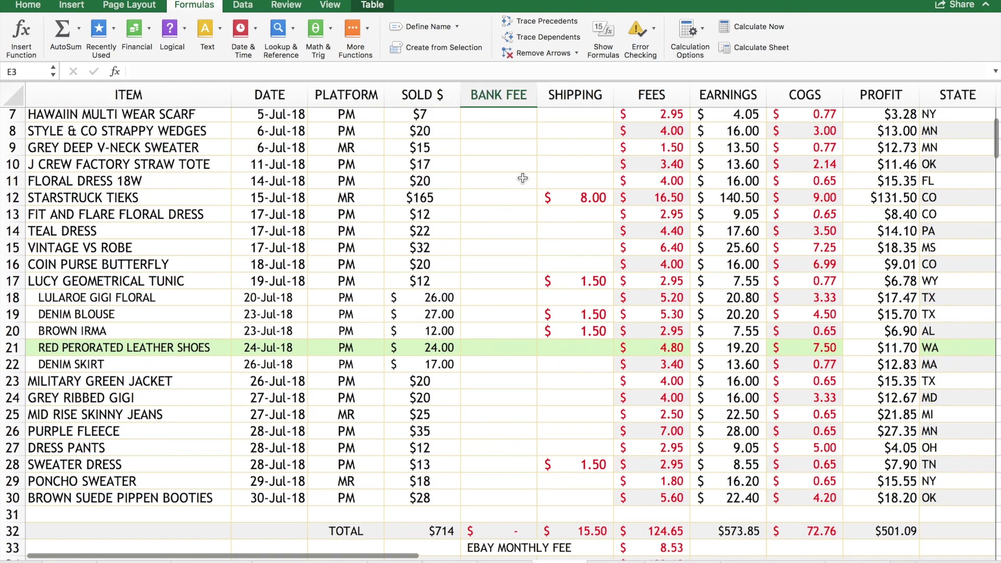
{"action": "scroll", "coordinate": [522, 178], "scroll_direction": "up", "scroll_amount": 3}
{"action": "scroll", "coordinate": [493, 225], "scroll_direction": "up", "scroll_amount": 3}
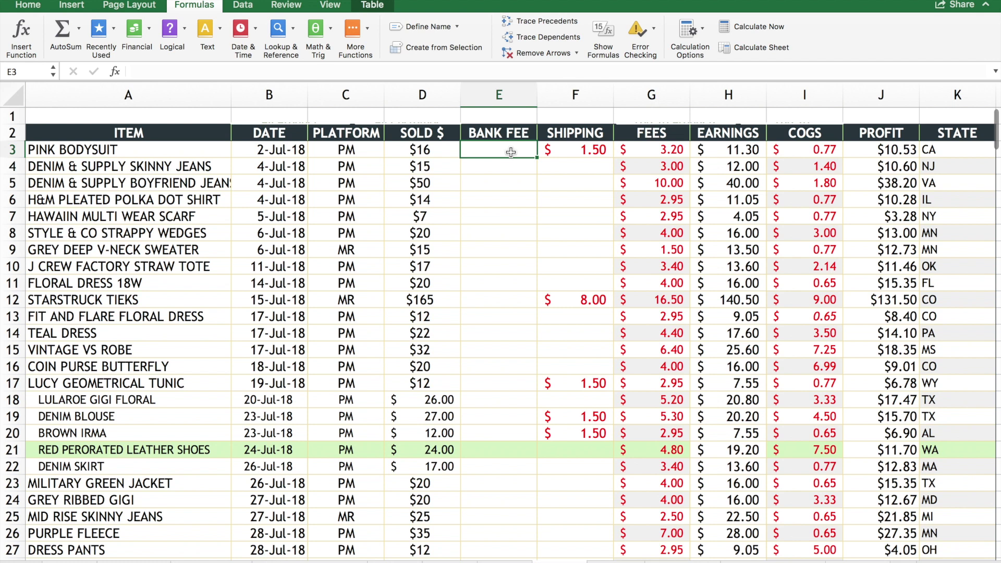
Compare the SHIPPING cells F3 and F4, and select the whole BANK FEE column E.
{"action": "left_click", "coordinate": [581, 157]}
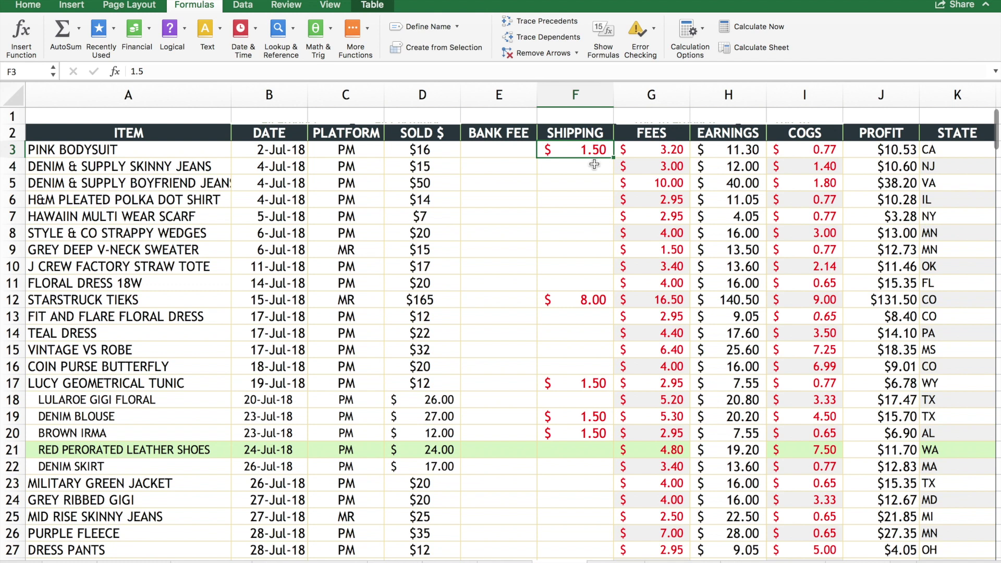
{"action": "left_click", "coordinate": [593, 170]}
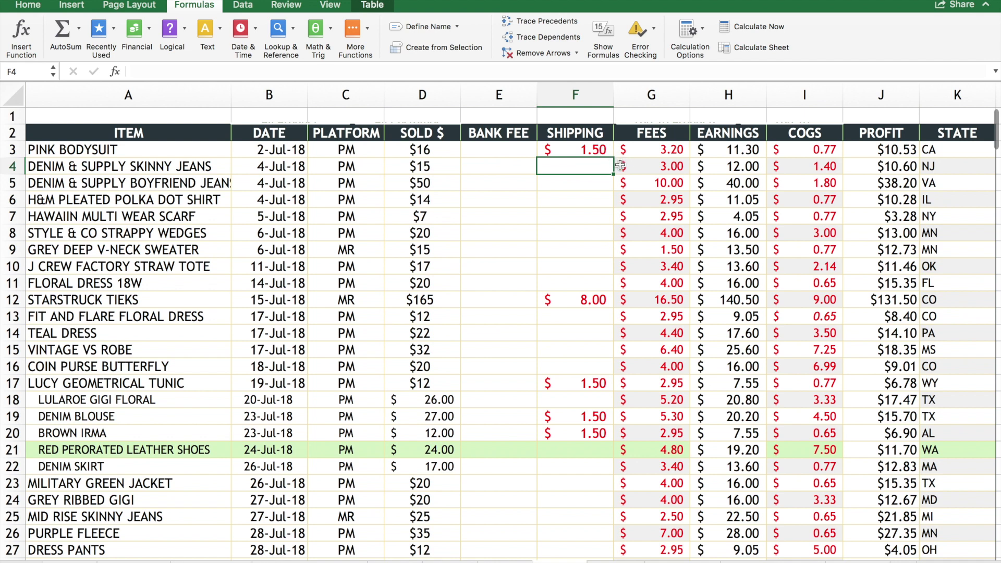
{"action": "left_click", "coordinate": [590, 152]}
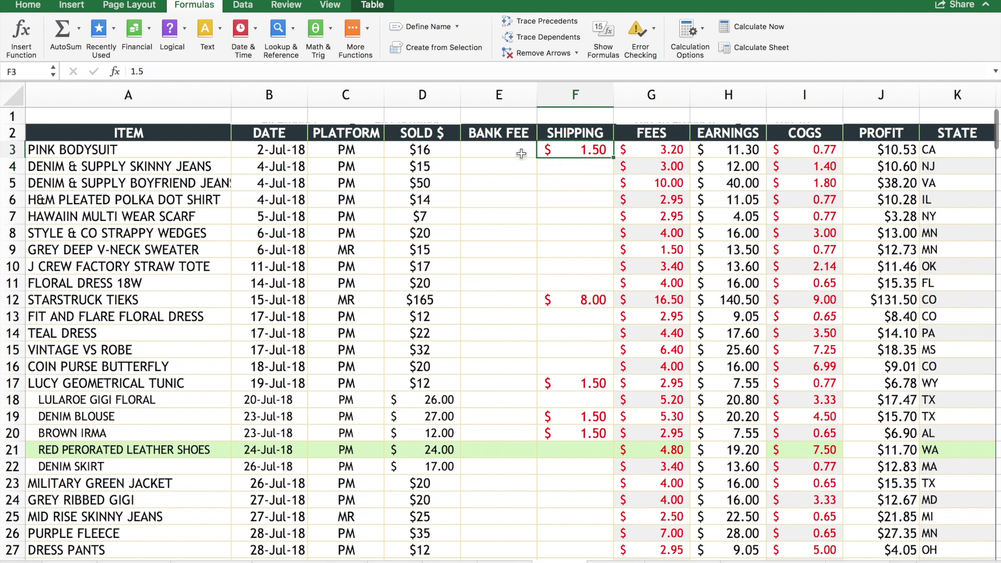
{"action": "left_click", "coordinate": [510, 97]}
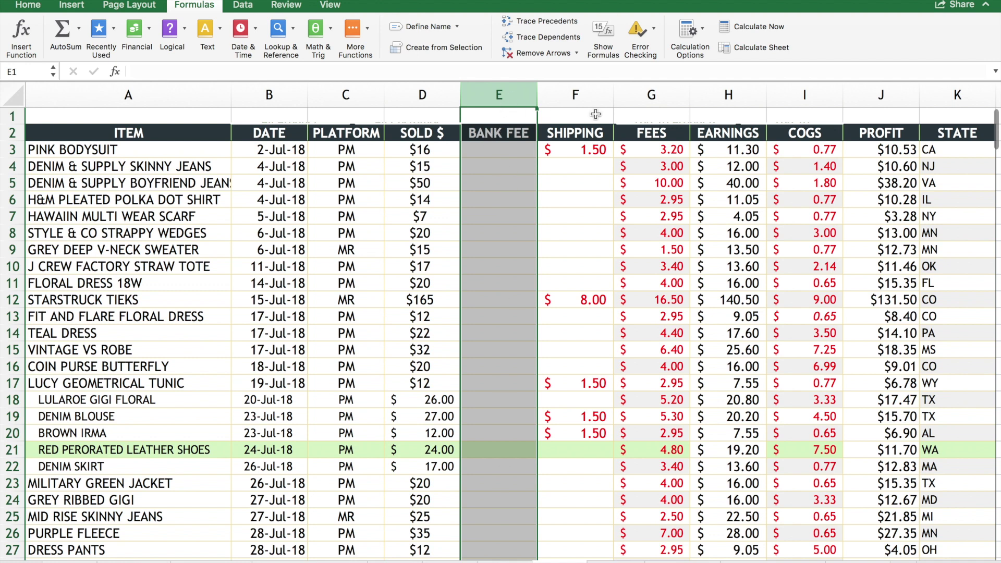
Inspect the pink bodysuit's SHIPPING cell F3 and compare the FEES cells G3 and G4.
{"action": "left_click", "coordinate": [585, 137]}
{"action": "left_click", "coordinate": [587, 150]}
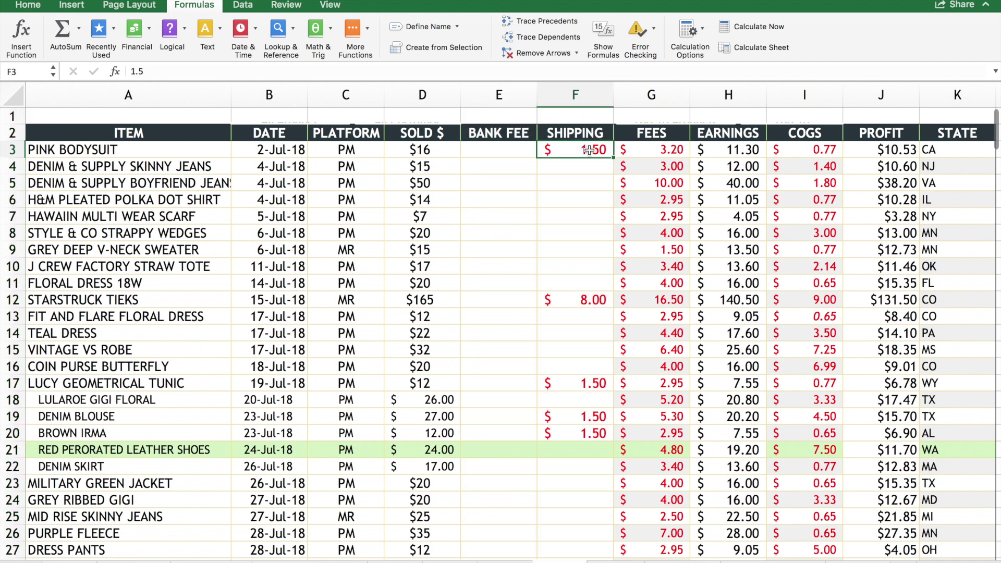
{"action": "left_click", "coordinate": [651, 150]}
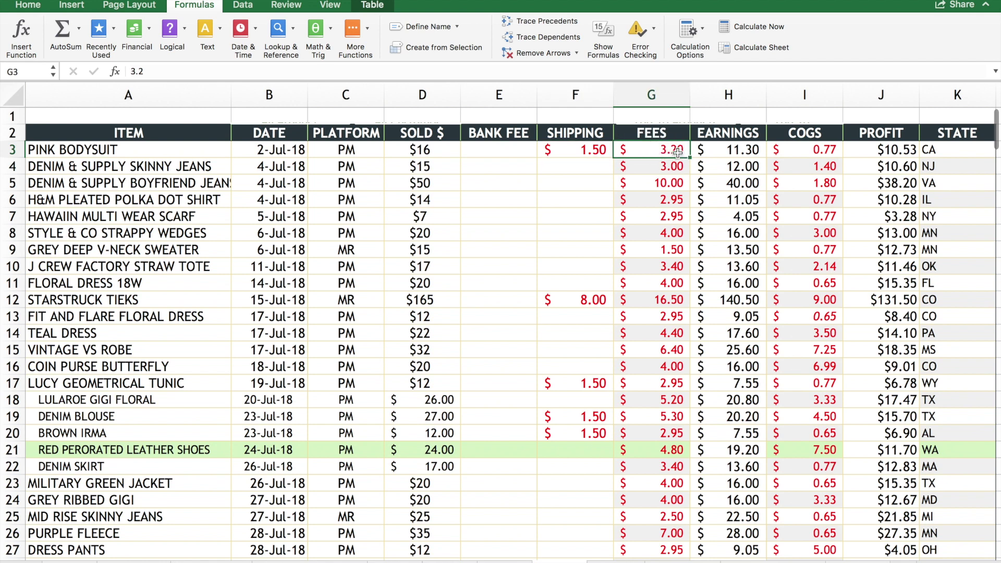
{"action": "left_click", "coordinate": [674, 168]}
{"action": "left_click", "coordinate": [670, 156]}
{"action": "left_click", "coordinate": [593, 149]}
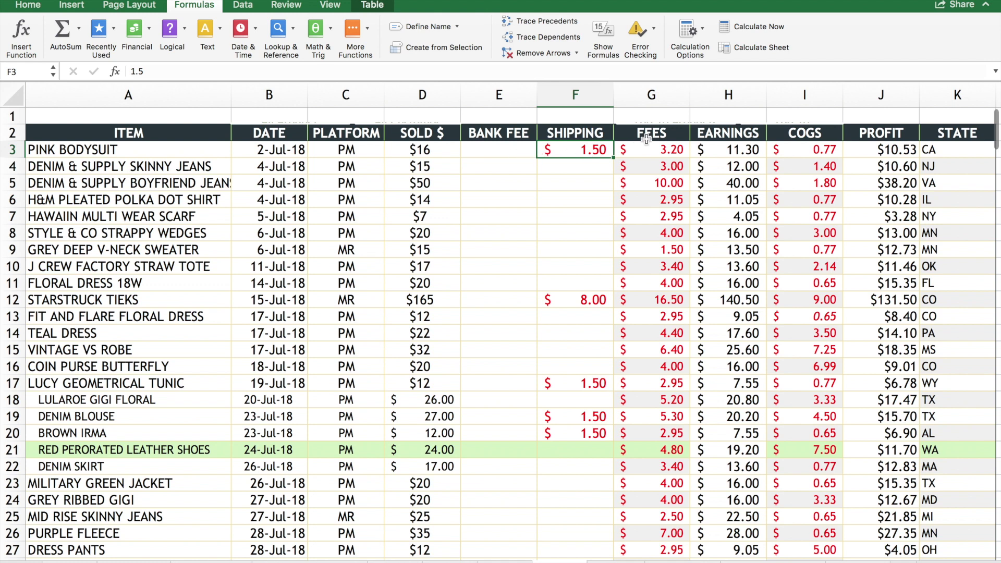
Examine the EARNINGS formula in H3 and the cells it uses: deductions E3 to G3 and sold price D3.
{"action": "left_click", "coordinate": [733, 149]}
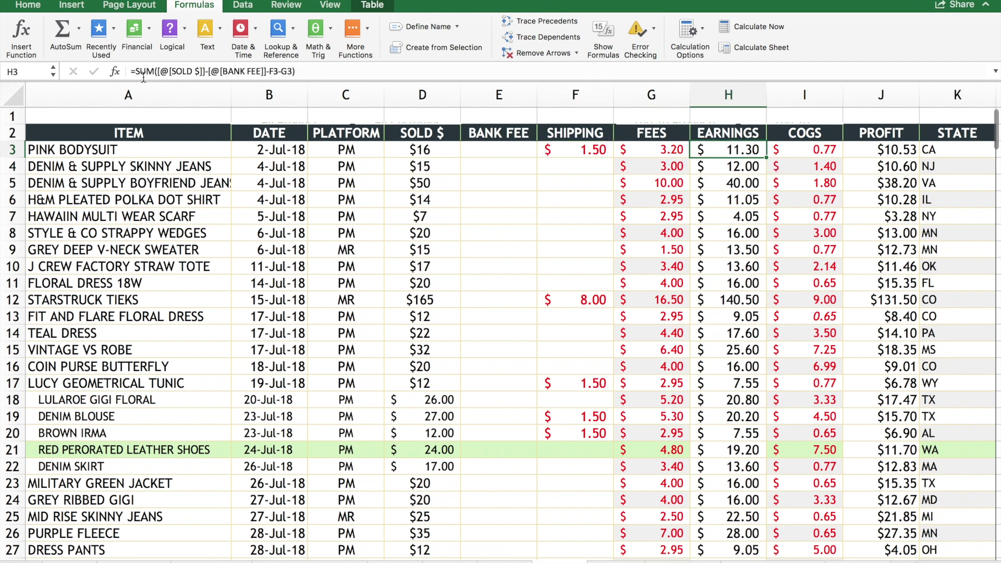
{"action": "left_click", "coordinate": [490, 152]}
{"action": "left_click_drag", "start_coordinate": [490, 151], "coordinate": [648, 152]}
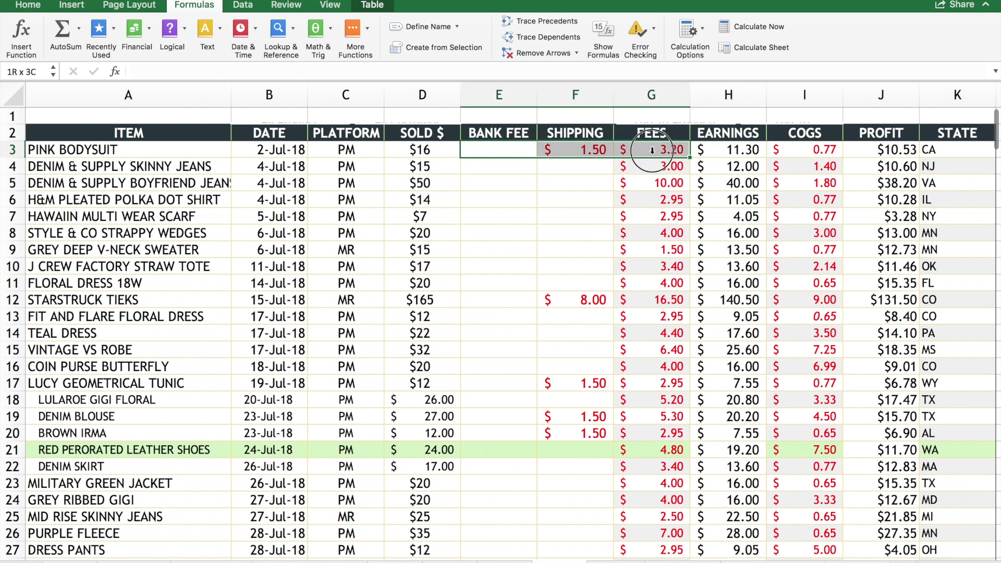
{"action": "left_click", "coordinate": [435, 149]}
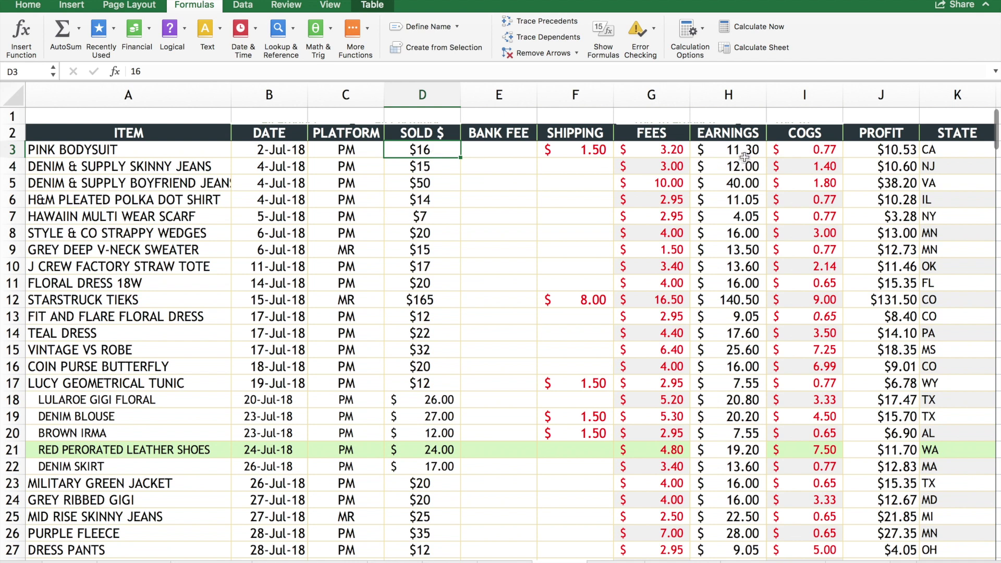
Examine the PROFIT formula in J3 together with the EARNINGS cell H3 and COGS cell I3 it uses.
{"action": "left_click", "coordinate": [814, 152]}
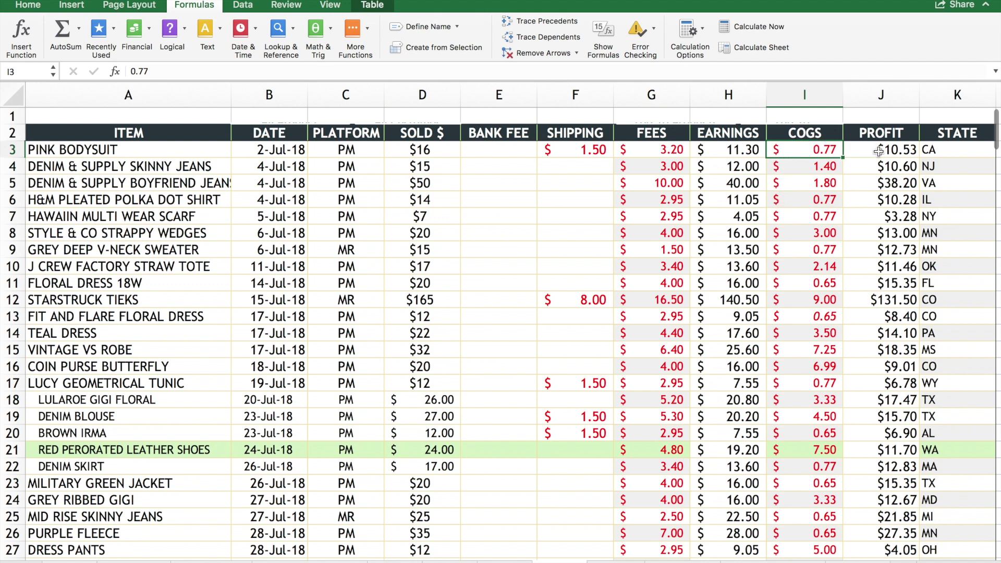
{"action": "left_click", "coordinate": [896, 150]}
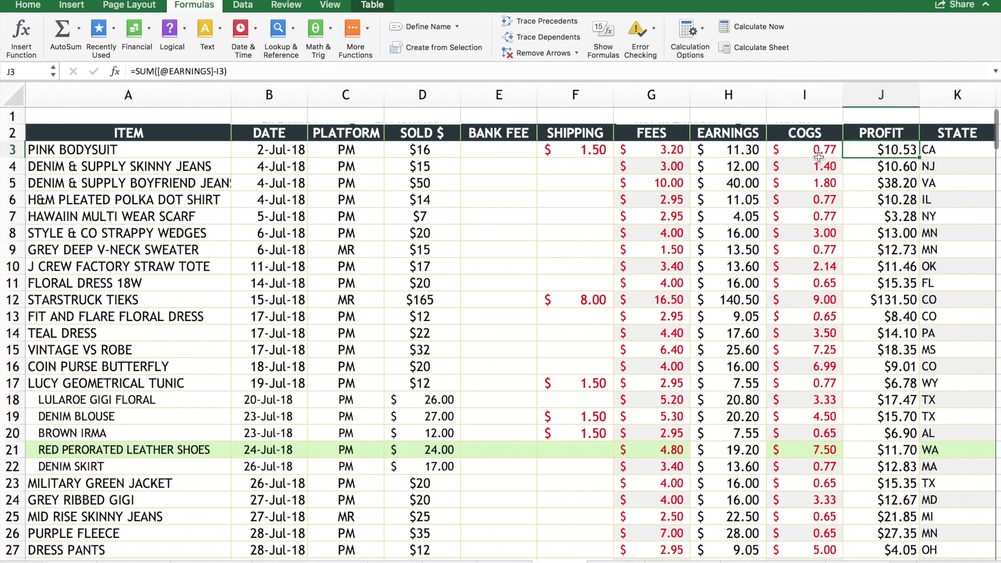
{"action": "left_click", "coordinate": [745, 152]}
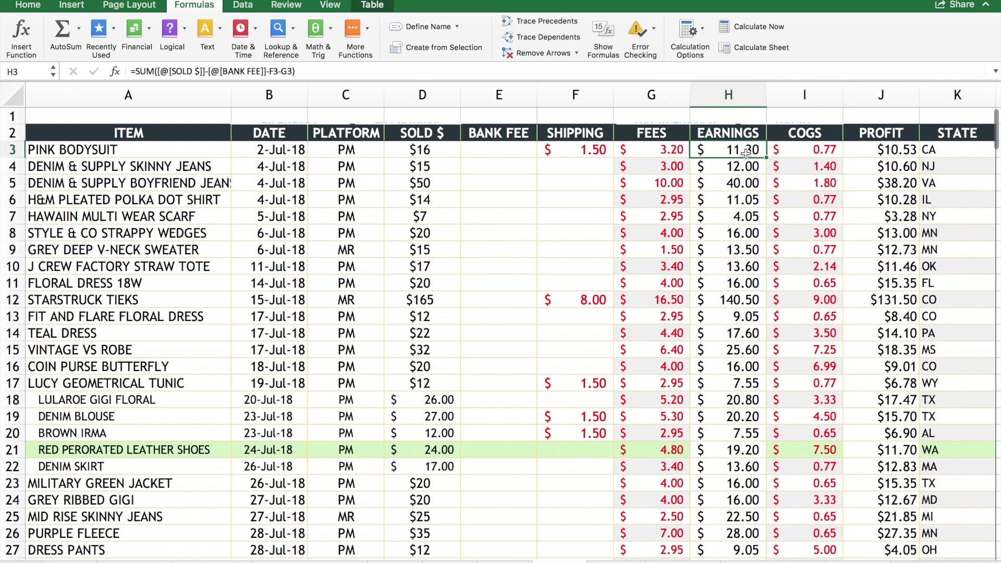
{"action": "left_click", "coordinate": [812, 153]}
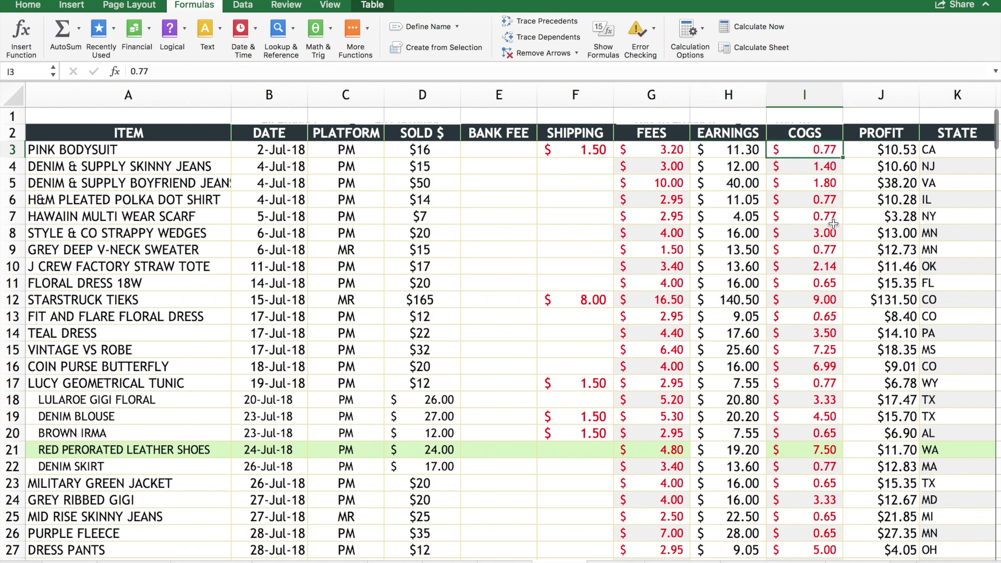
{"action": "left_click", "coordinate": [890, 150]}
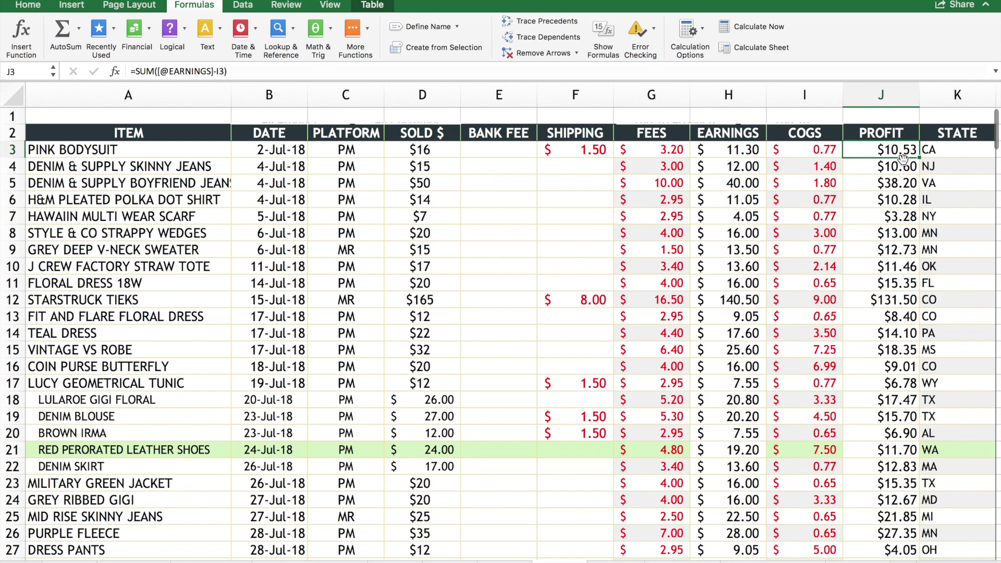
Fill the PROFIT formula from J3 down through J8.
{"action": "scroll", "coordinate": [873, 188], "scroll_direction": "down", "scroll_amount": 5}
{"action": "scroll", "coordinate": [878, 194], "scroll_direction": "up", "scroll_amount": 5}
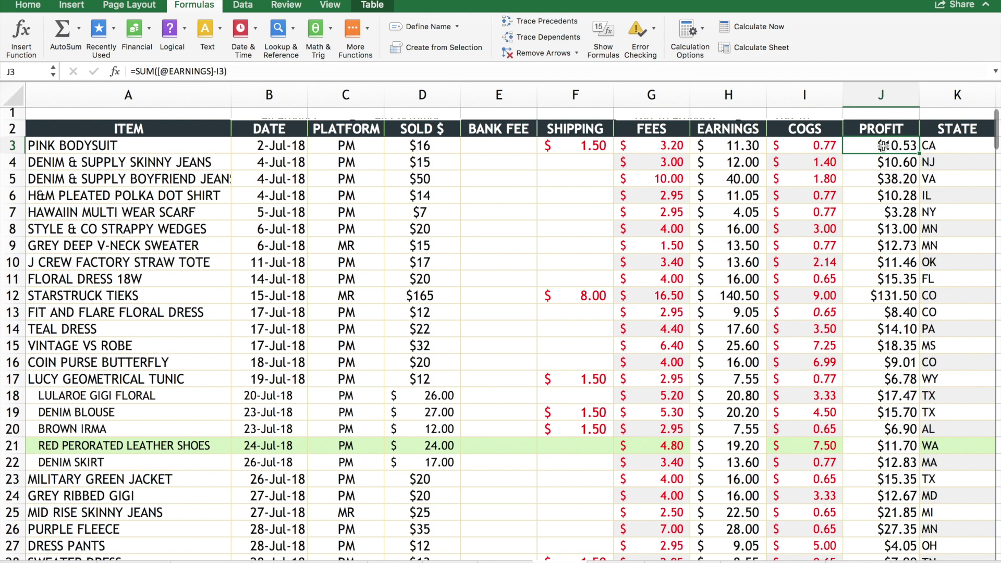
{"action": "left_click_drag", "start_coordinate": [919, 153], "coordinate": [919, 155]}
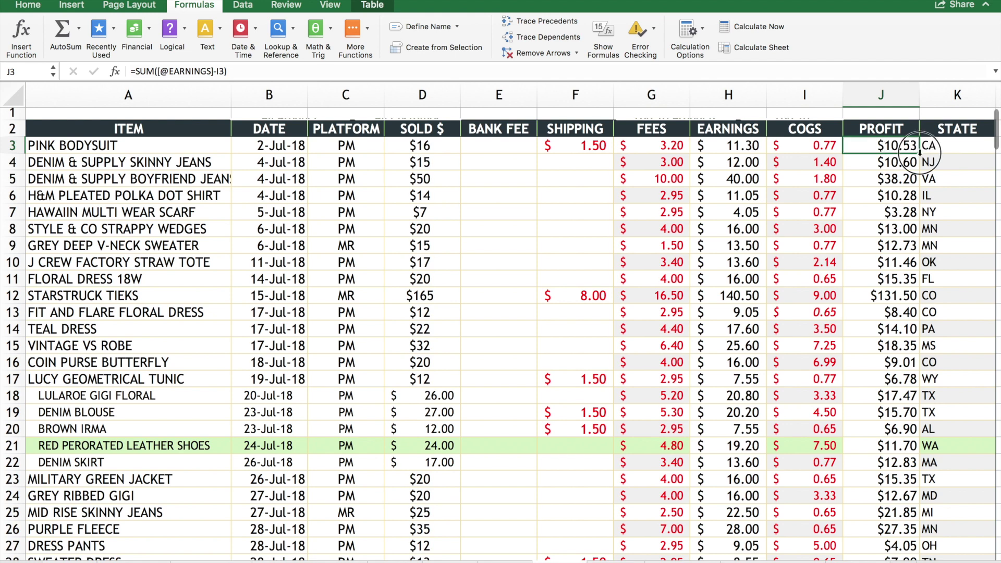
{"action": "left_click_drag", "start_coordinate": [919, 153], "coordinate": [910, 243]}
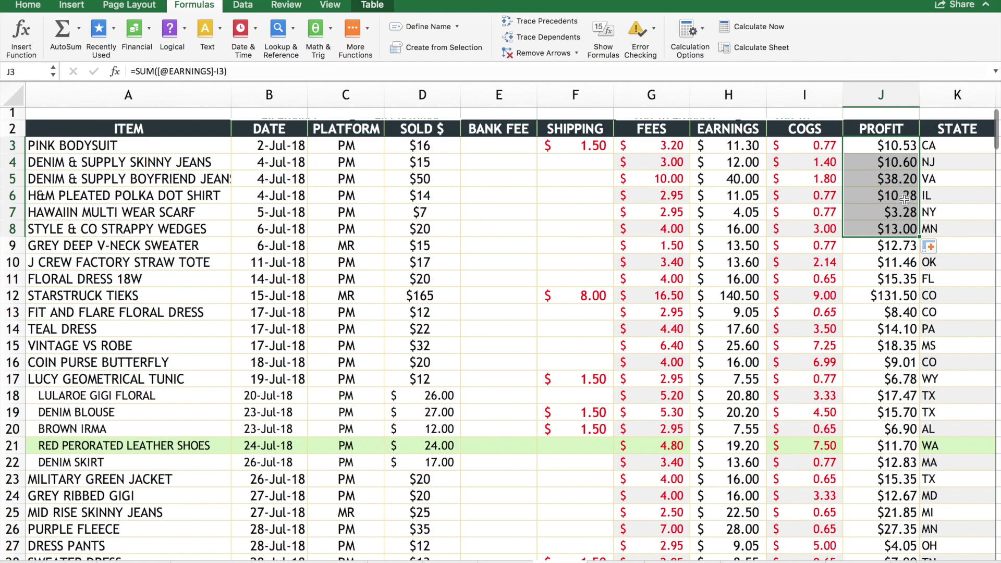
Enter the item J. CREW BLCK DRESS in the empty ITEM cell A40 below the totals.
{"action": "scroll", "coordinate": [897, 510], "scroll_direction": "down", "scroll_amount": 3}
{"action": "scroll", "coordinate": [897, 511], "scroll_direction": "down", "scroll_amount": 7}
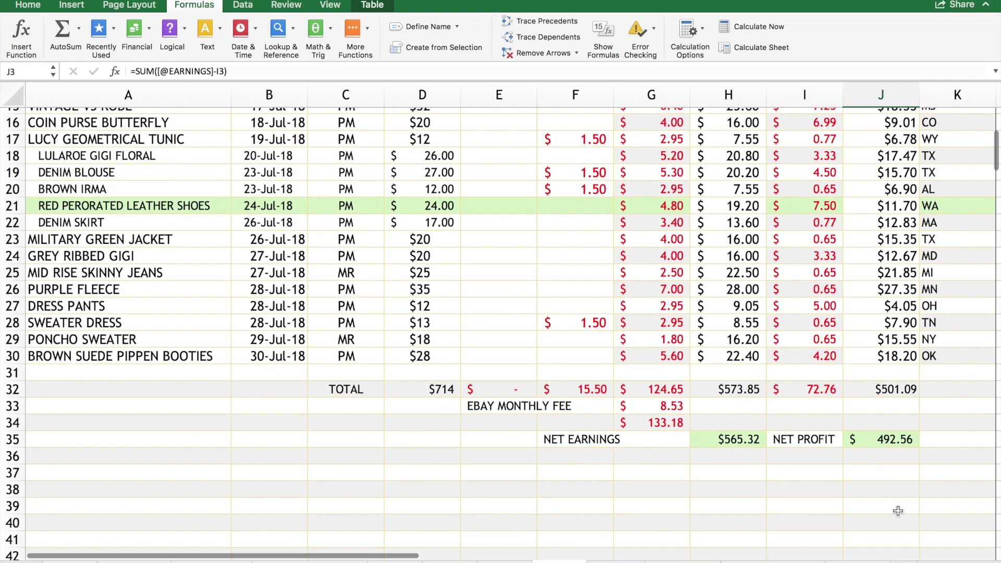
{"action": "scroll", "coordinate": [897, 511], "scroll_direction": "down", "scroll_amount": 2}
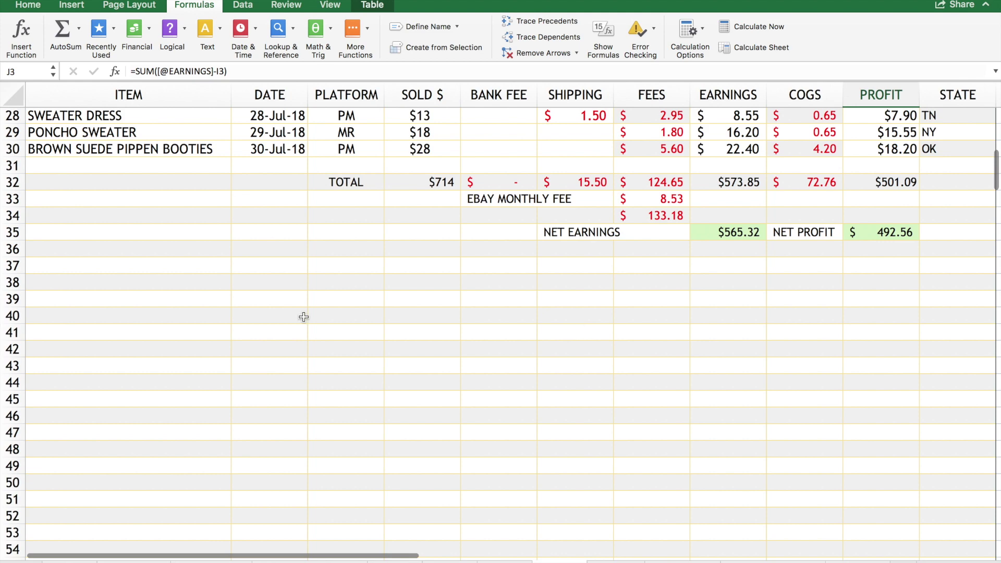
{"action": "left_click", "coordinate": [119, 316]}
{"action": "scroll", "coordinate": [119, 316], "scroll_direction": "down", "scroll_amount": 2}
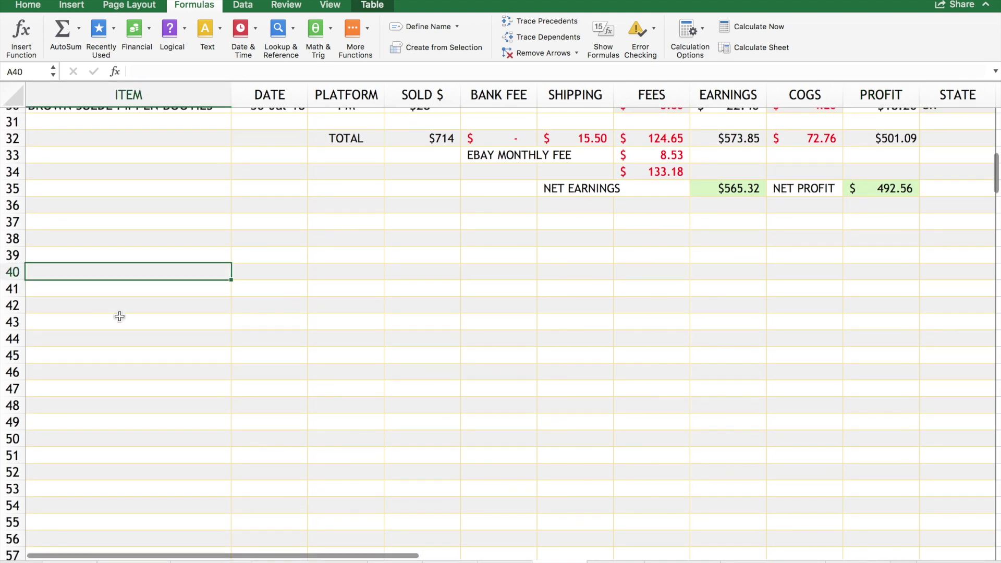
{"action": "scroll", "coordinate": [119, 317], "scroll_direction": "down", "scroll_amount": 3}
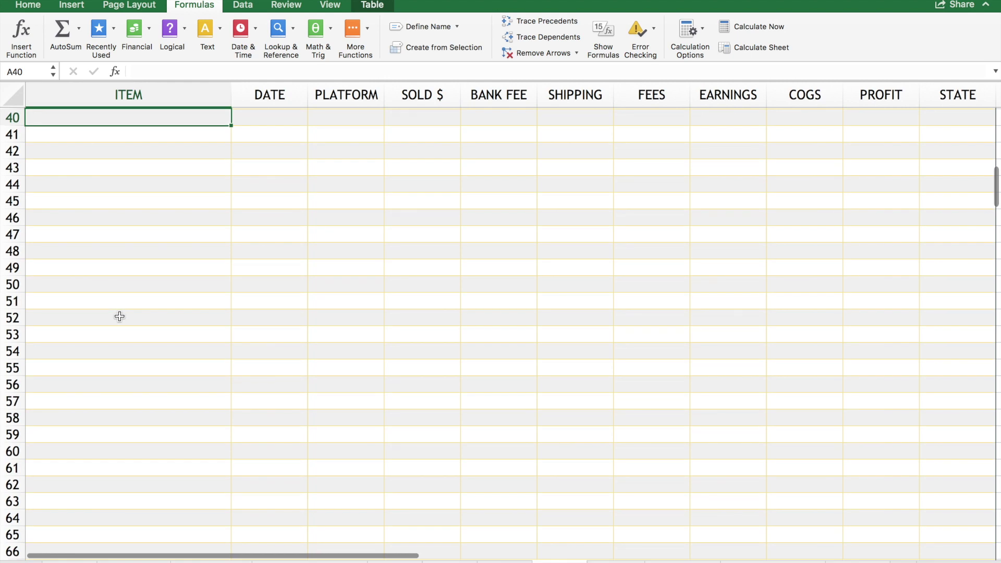
{"action": "type", "text": "J. "}
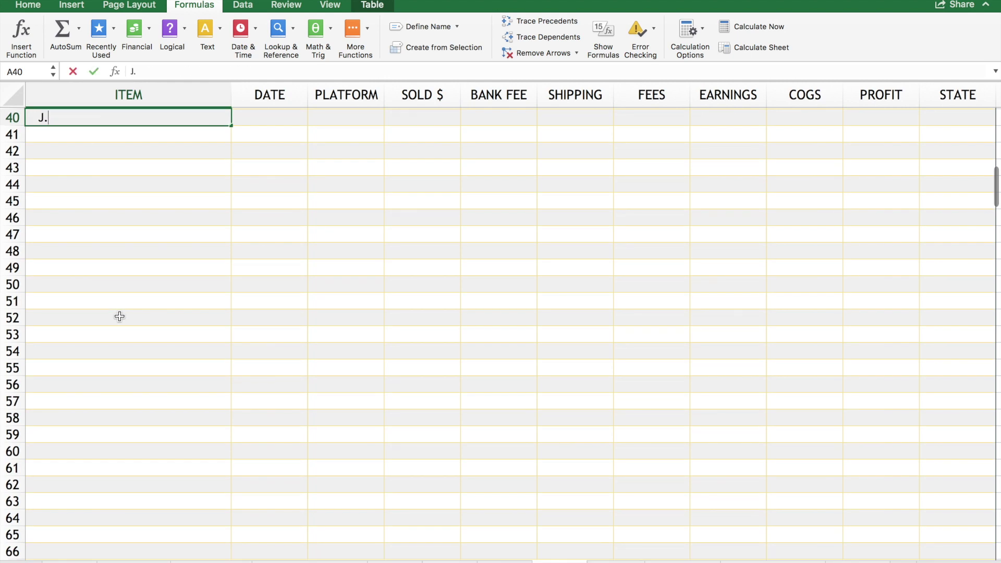
{"action": "type", "text": "CREW"}
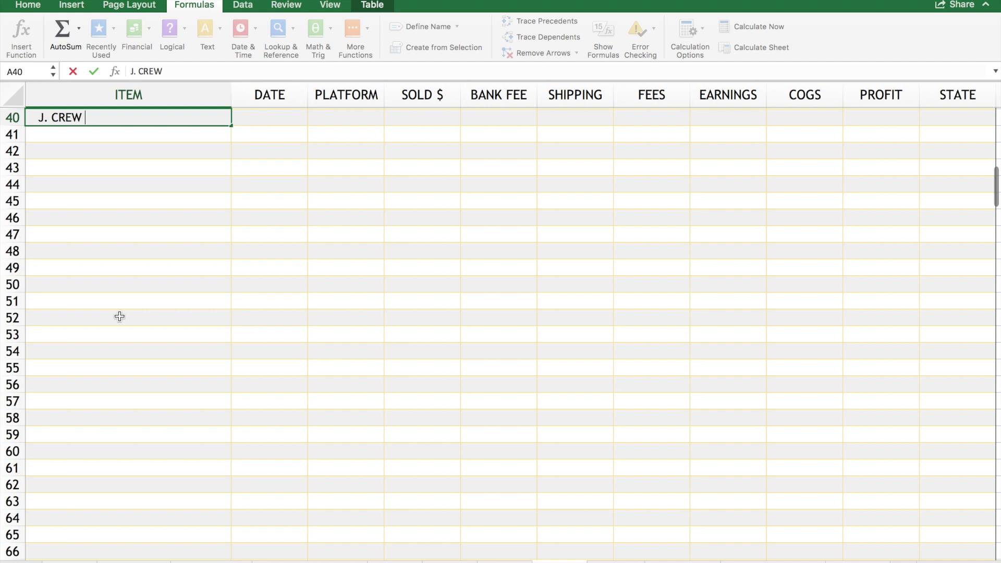
{"action": "type", "text": " BLCK DRESS"}
Fill in row 40 with the date 24 OCT, the platform PM and a sold price of 50.
{"action": "left_click", "coordinate": [271, 122]}
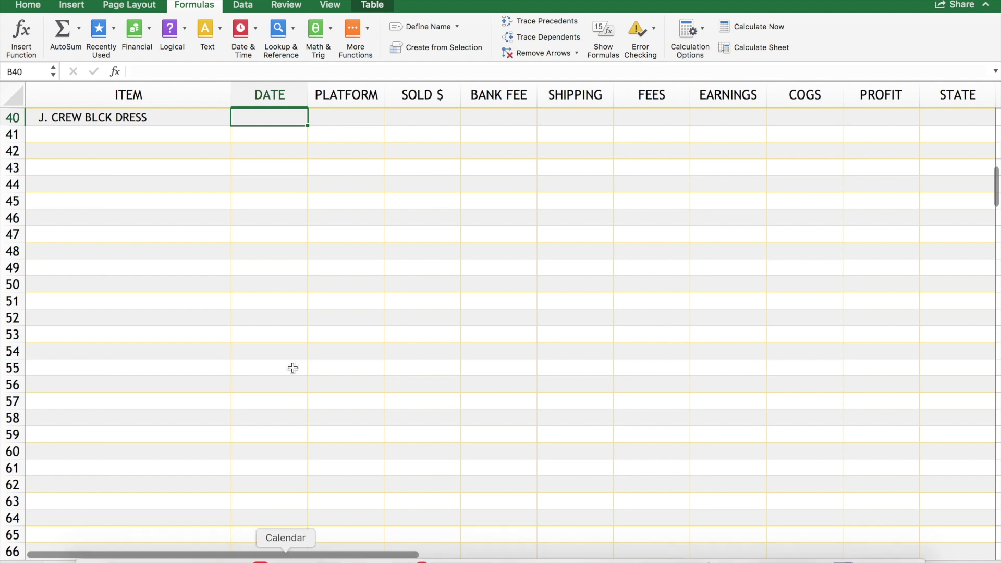
{"action": "type", "text": "24 OCT"}
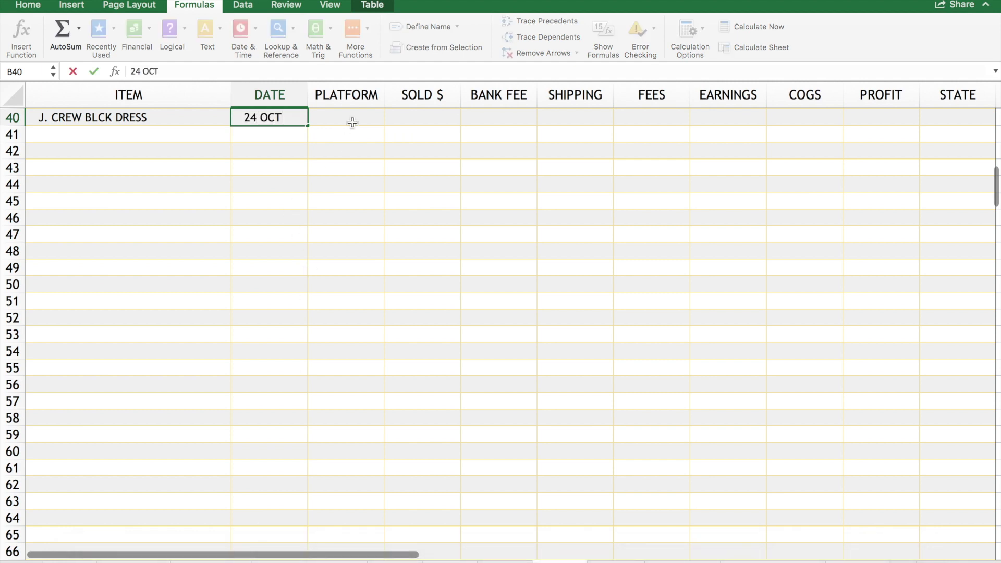
{"action": "left_click", "coordinate": [352, 121]}
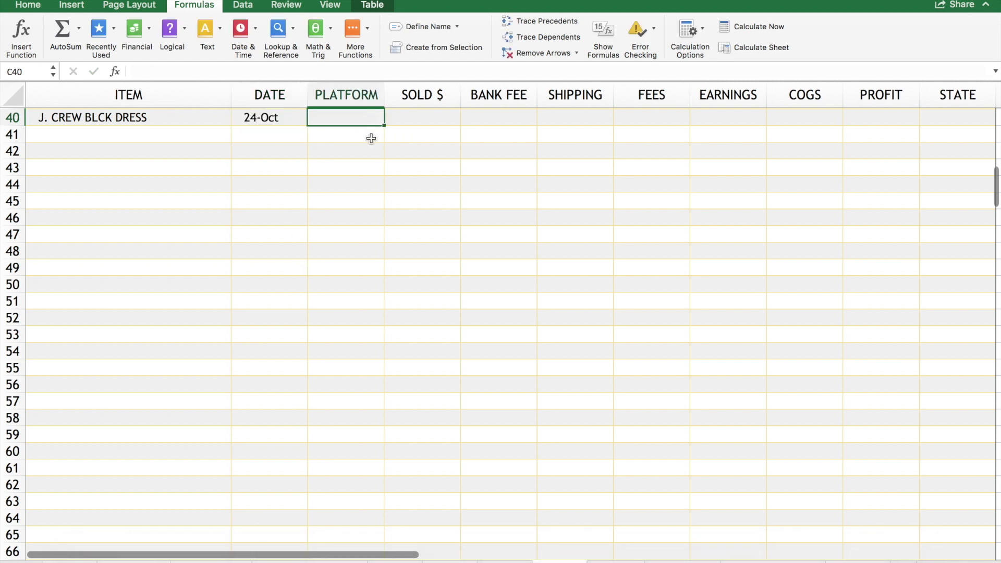
{"action": "type", "text": "PM"}
{"action": "left_click", "coordinate": [443, 120]}
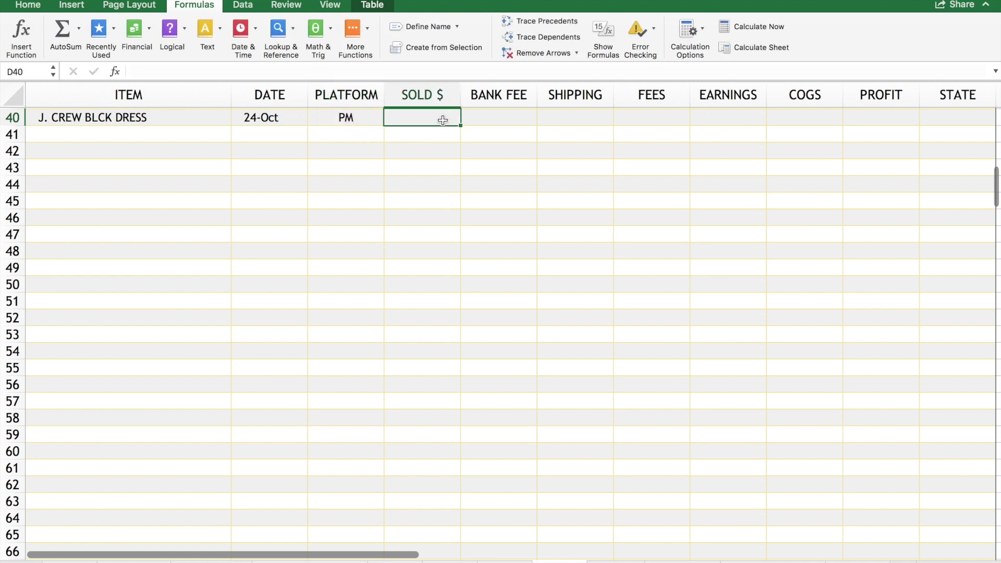
{"action": "type", "text": "50"}
Enter a bank fee of 0 and a shipping cost of 1.50 for the dress in E40 and F40.
{"action": "left_click", "coordinate": [501, 118]}
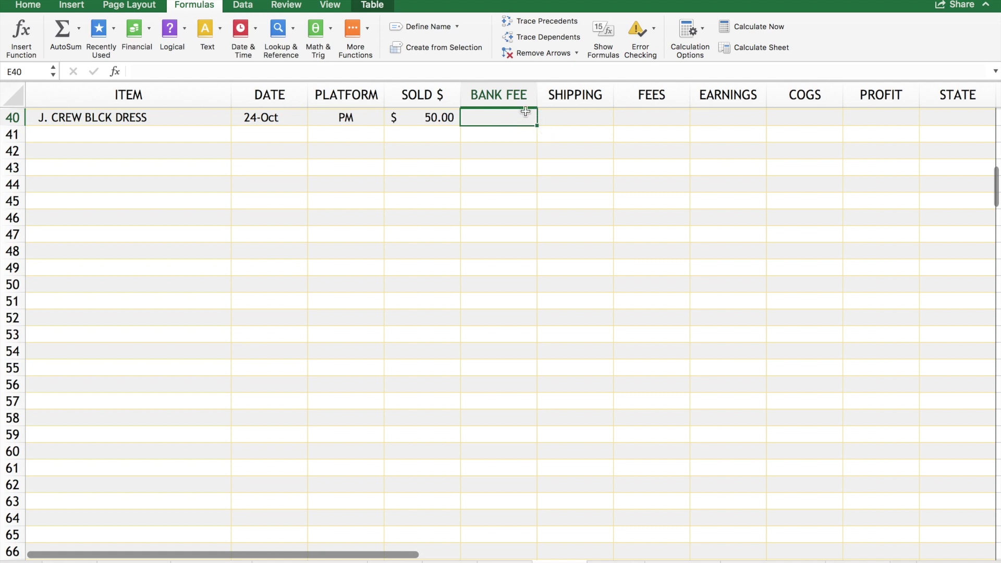
{"action": "type", "text": "0"}
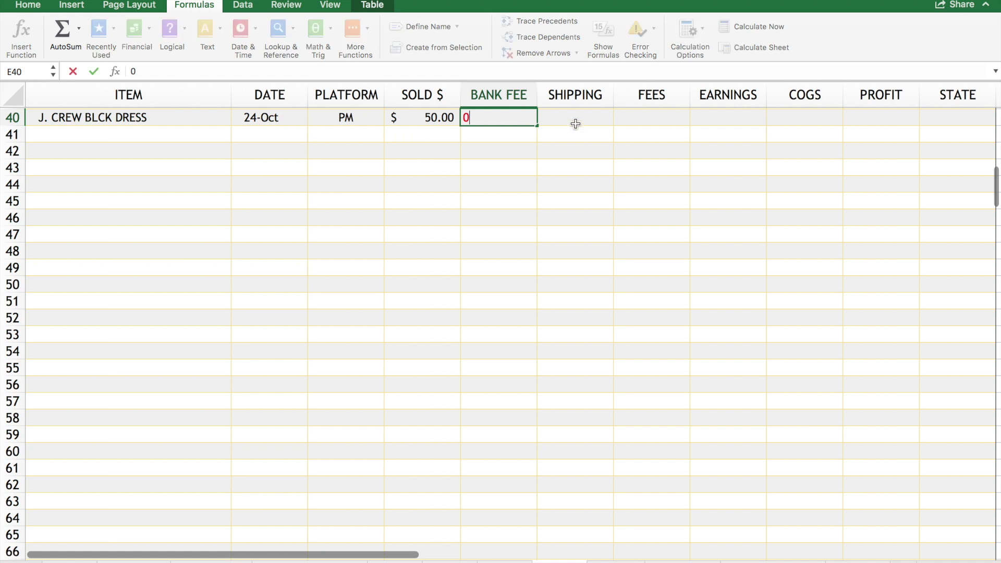
{"action": "left_click", "coordinate": [577, 121]}
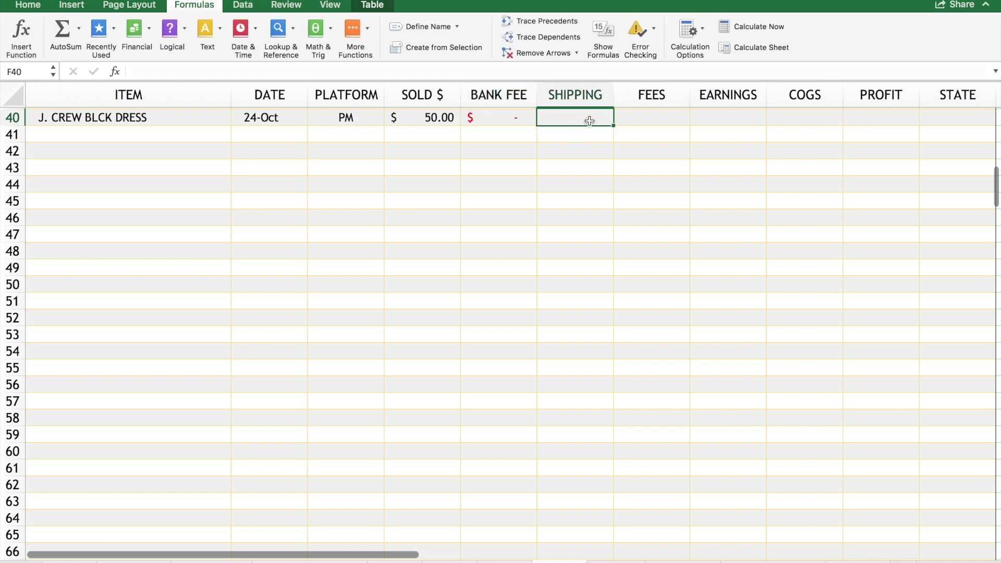
{"action": "type", "text": "1.50"}
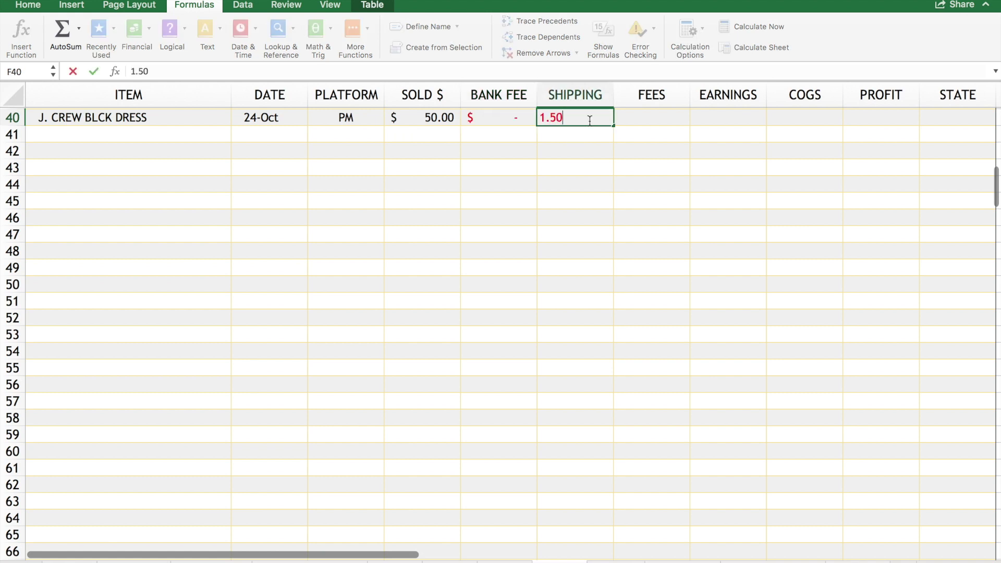
Calculate the dress's FEES in G40 as 20% of its sold price with =SUM([@[SOLD $]]*20%), and check the formula.
{"action": "left_click", "coordinate": [659, 116]}
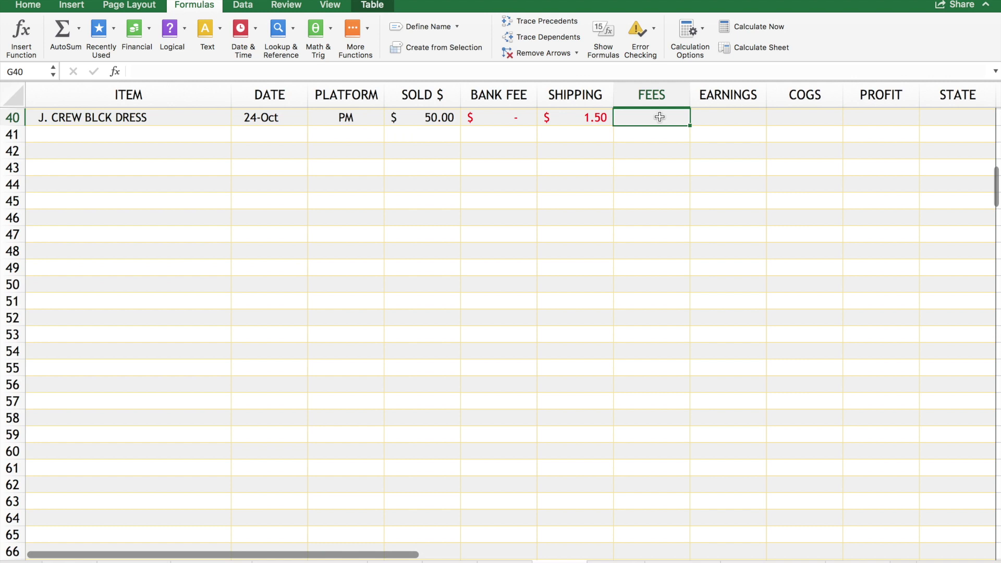
{"action": "type", "text": "=SUM("}
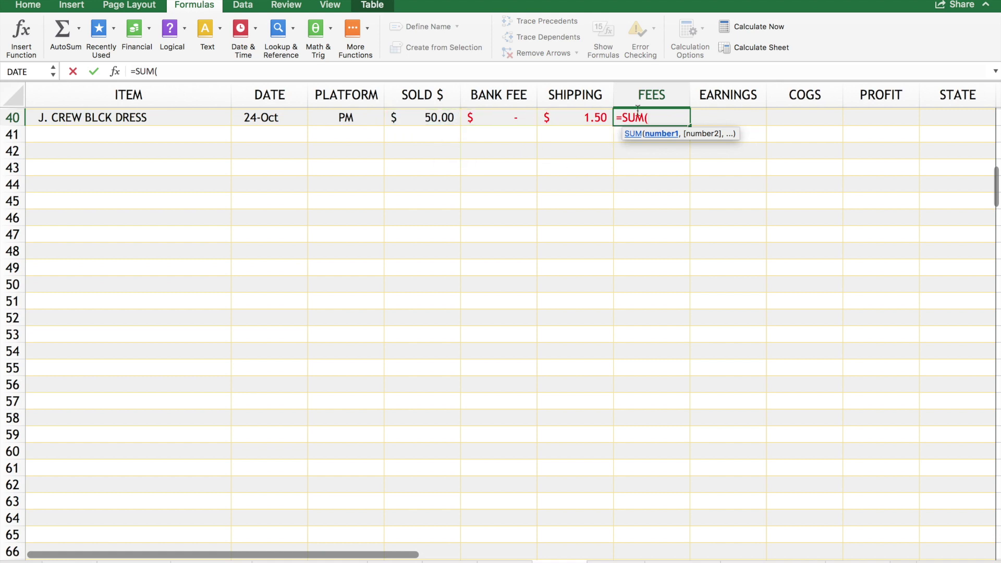
{"action": "left_click", "coordinate": [435, 119]}
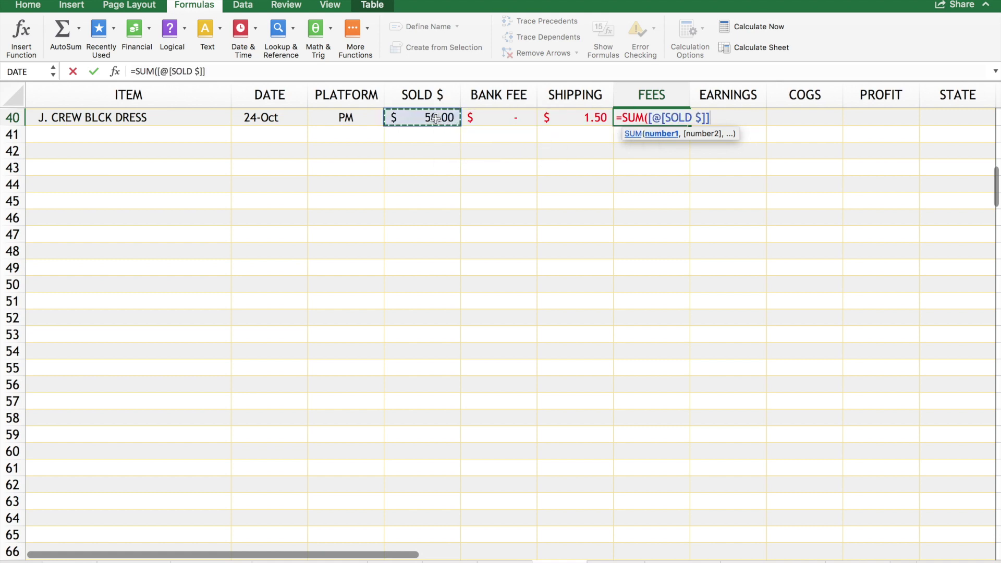
{"action": "type", "text": "*20%"}
{"action": "key", "text": "Return"}
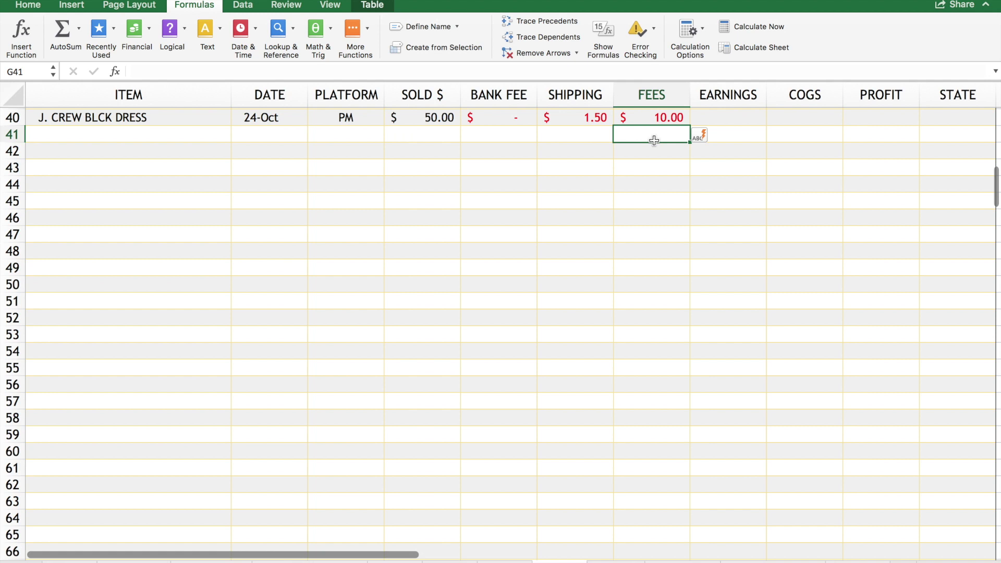
{"action": "left_click", "coordinate": [680, 117]}
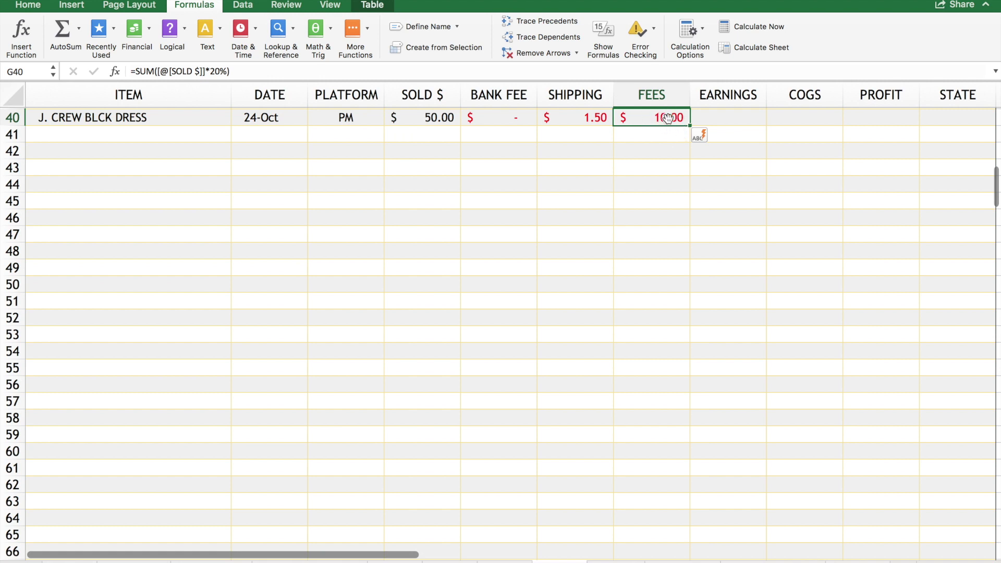
{"action": "left_click", "coordinate": [717, 117]}
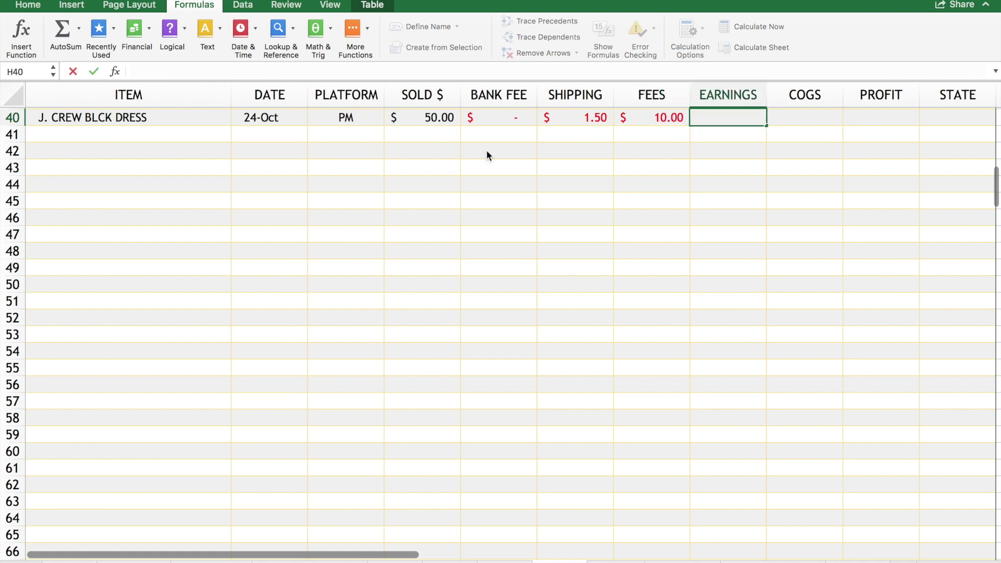
{"action": "type", "text": "=SUM("}
{"action": "left_click", "coordinate": [433, 118]}
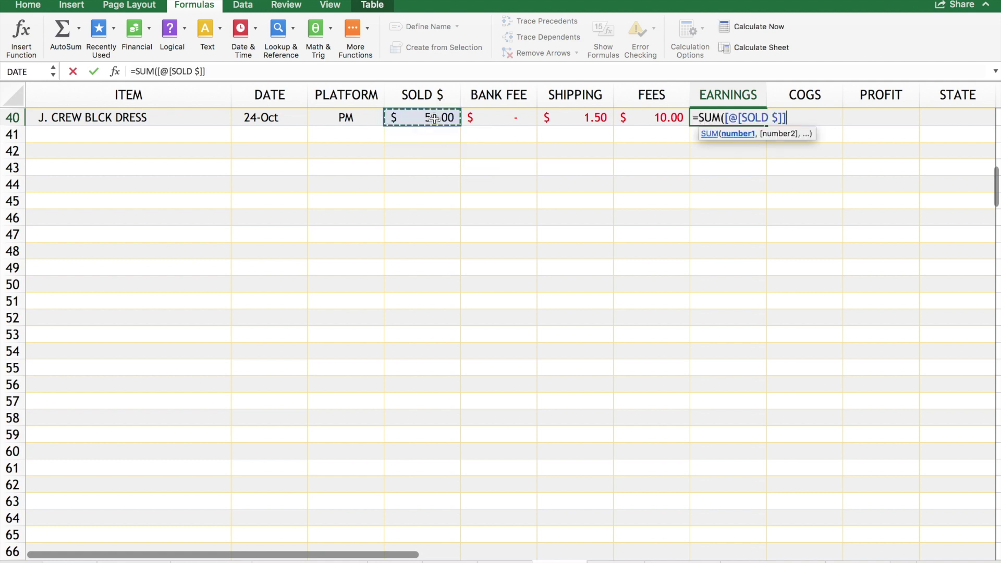
{"action": "type", "text": "-"}
{"action": "left_click", "coordinate": [574, 118]}
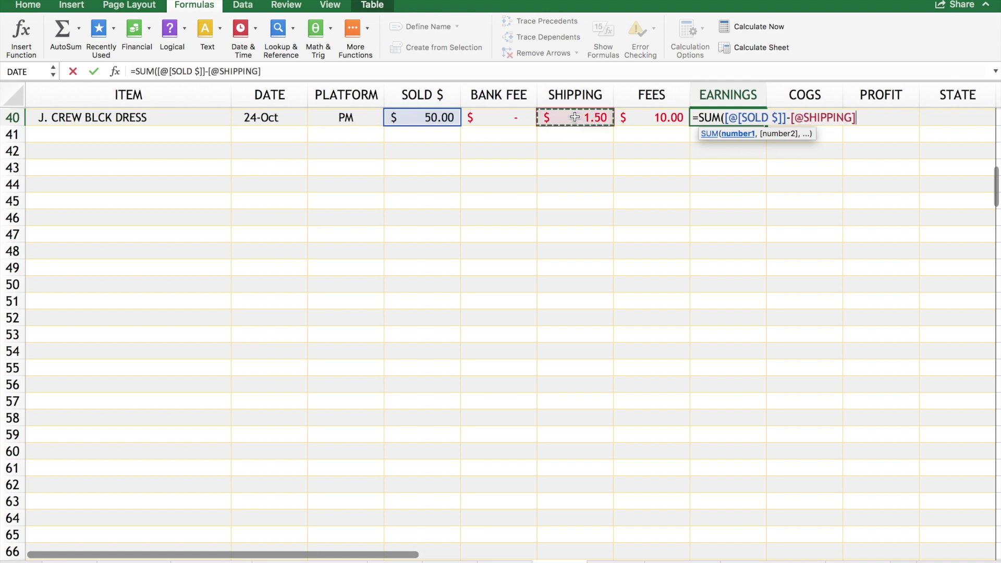
{"action": "type", "text": "-"}
{"action": "left_click", "coordinate": [656, 117]}
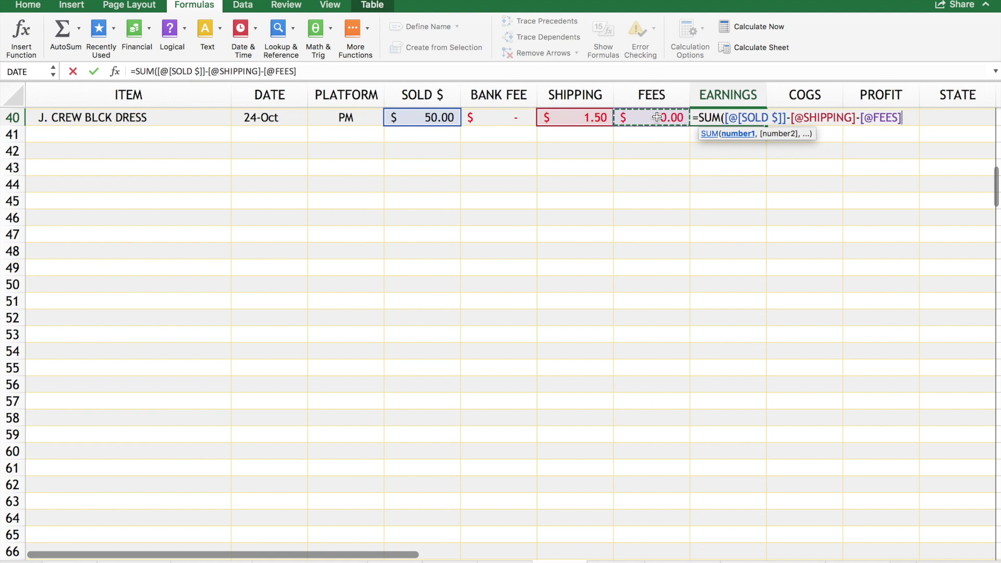
{"action": "type", "text": ")"}
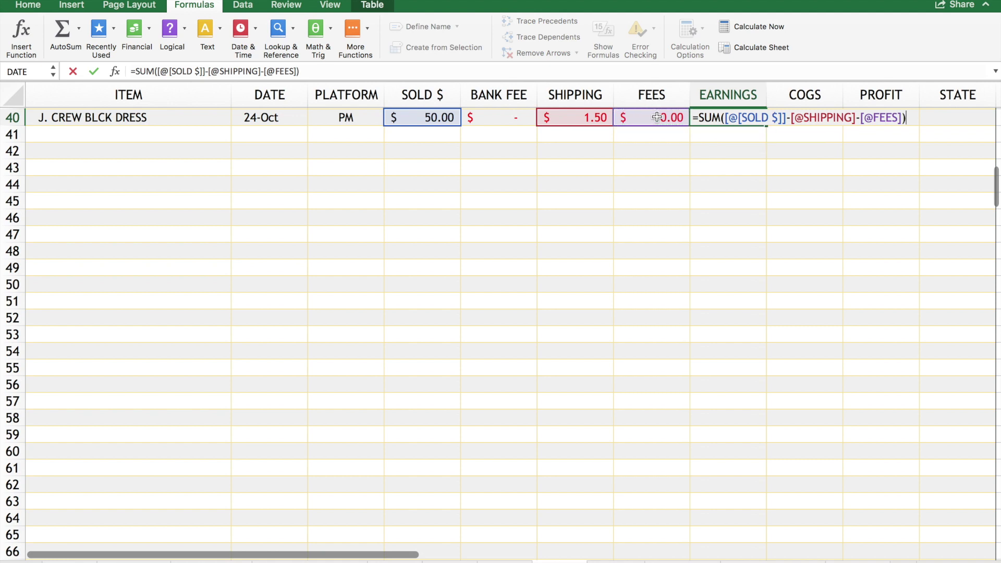
{"action": "key", "text": "Return"}
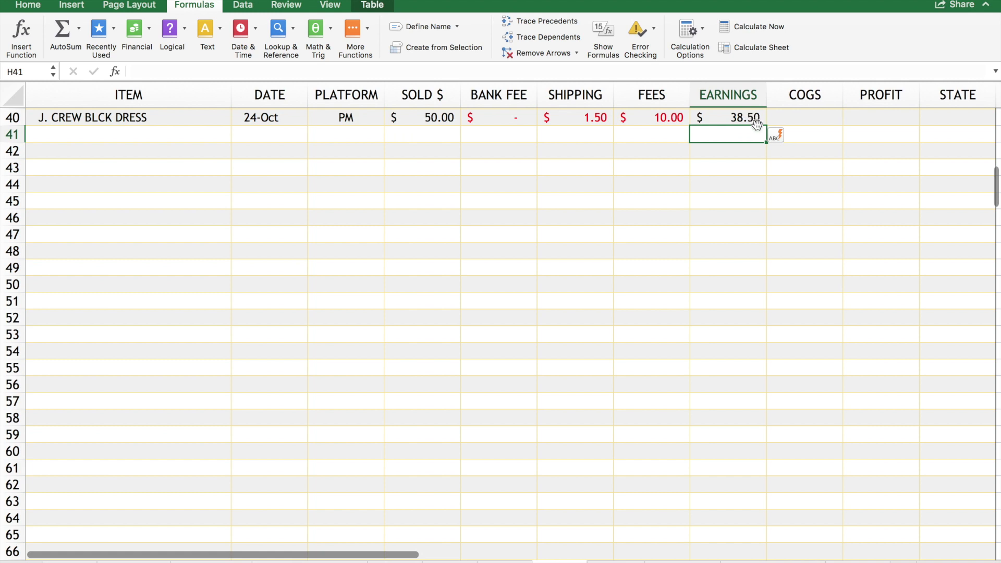
{"action": "left_click", "coordinate": [816, 117]}
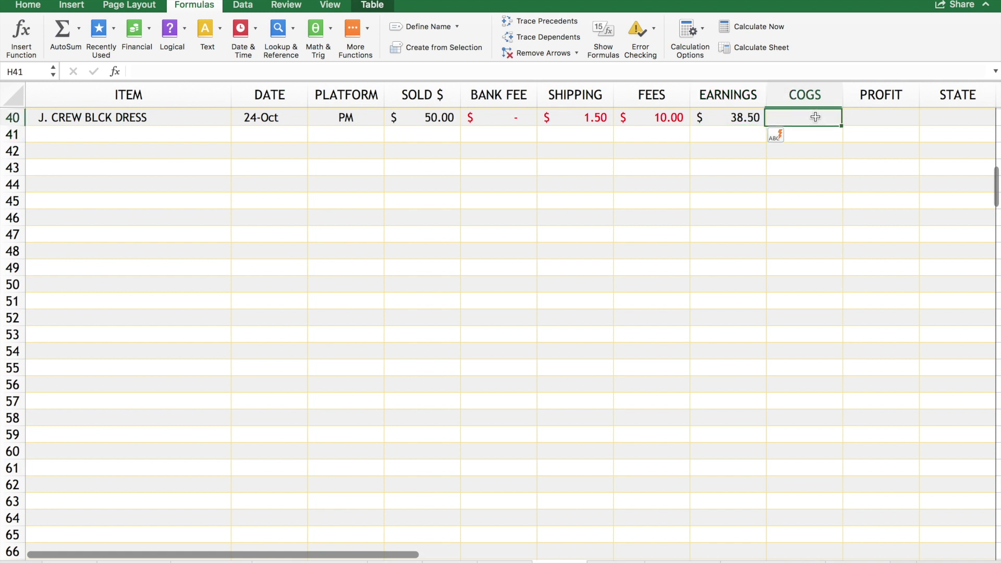
{"action": "type", "text": "1"}
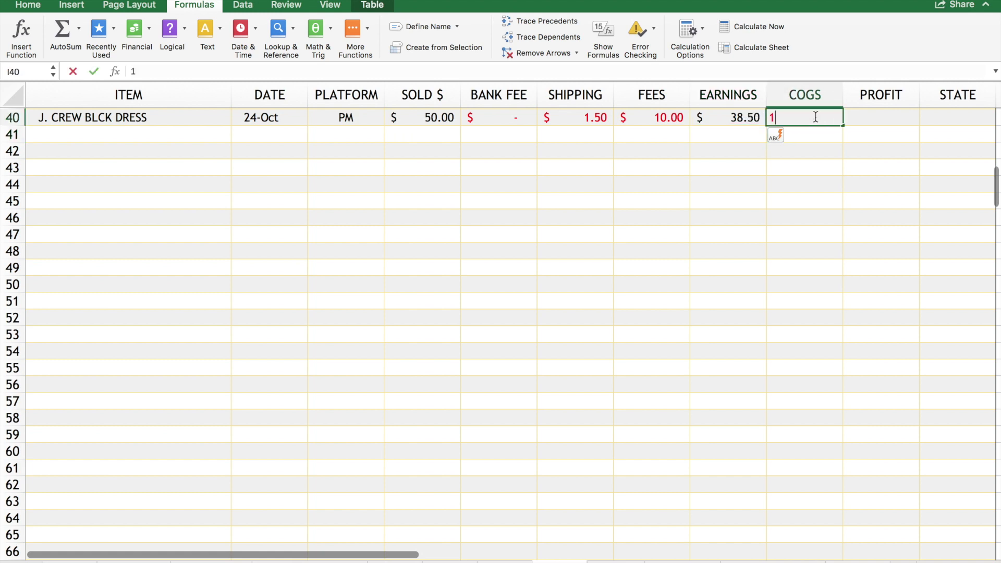
{"action": "left_click", "coordinate": [871, 119]}
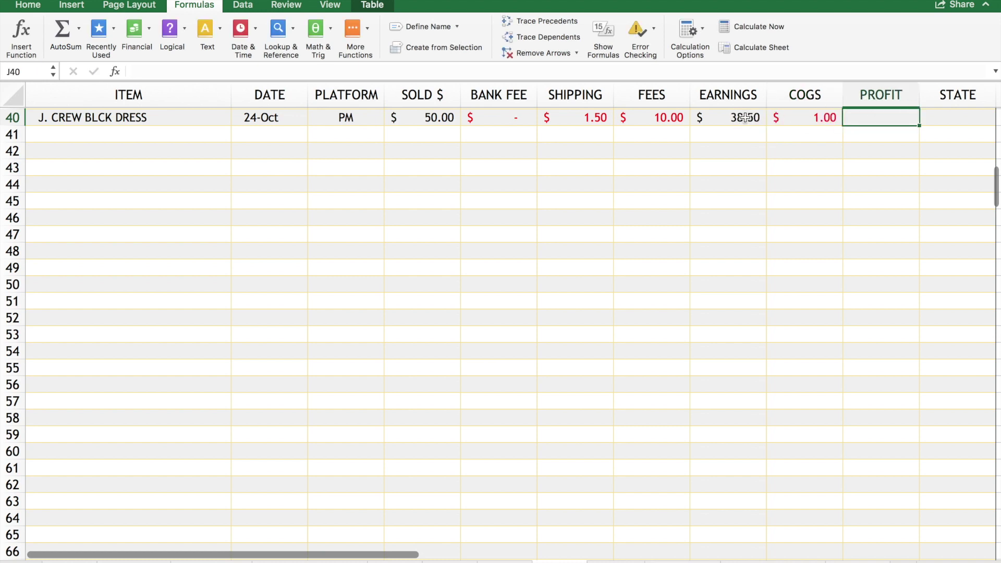
{"action": "type", "text": "=SUM("}
{"action": "left_click", "coordinate": [748, 119]}
{"action": "type", "text": "-"}
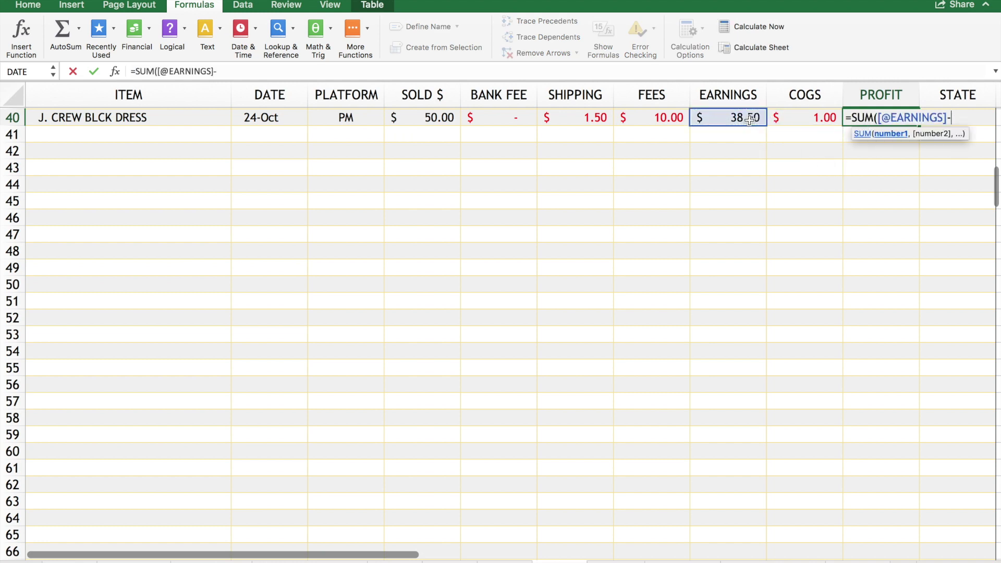
{"action": "left_click", "coordinate": [816, 121]}
{"action": "key", "text": "Return"}
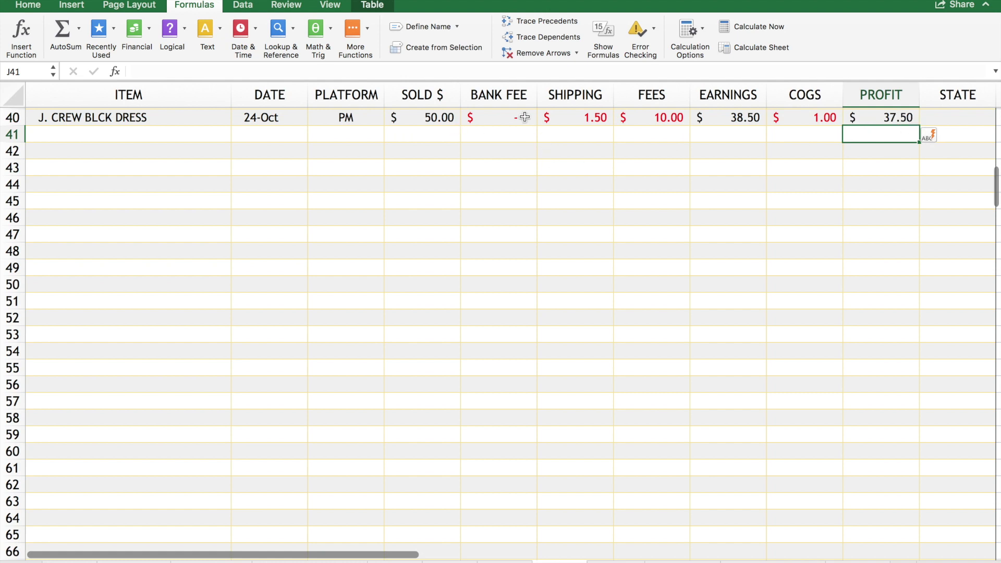
Copy the EARNINGS and PROFIT formulas from row 40 down through row 48, and check the copied cells.
{"action": "left_click", "coordinate": [746, 120]}
{"action": "left_click_drag", "start_coordinate": [766, 125], "coordinate": [746, 262]}
{"action": "left_click", "coordinate": [894, 119]}
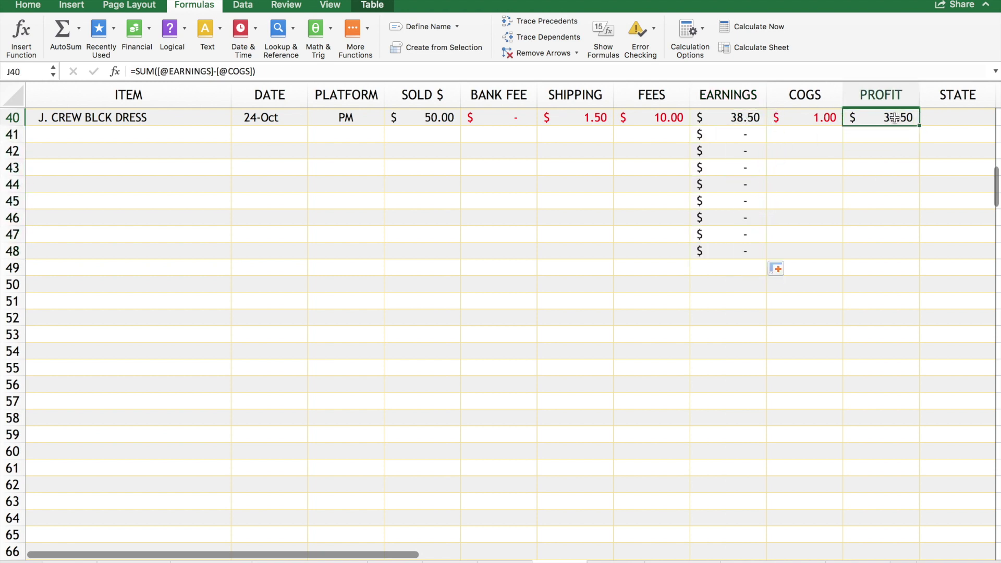
{"action": "left_click_drag", "start_coordinate": [920, 127], "coordinate": [914, 257]}
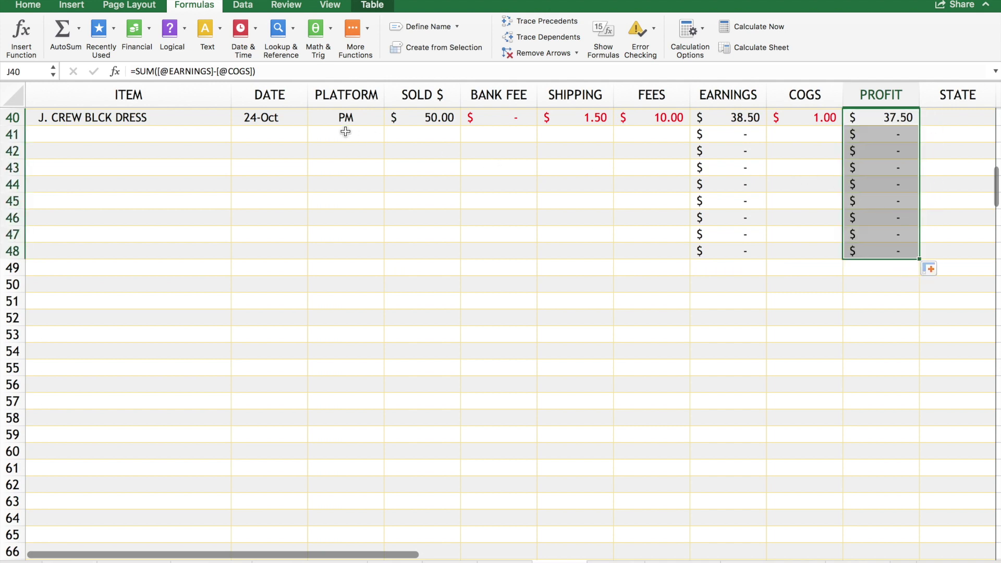
{"action": "left_click", "coordinate": [728, 140]}
{"action": "left_click", "coordinate": [735, 154]}
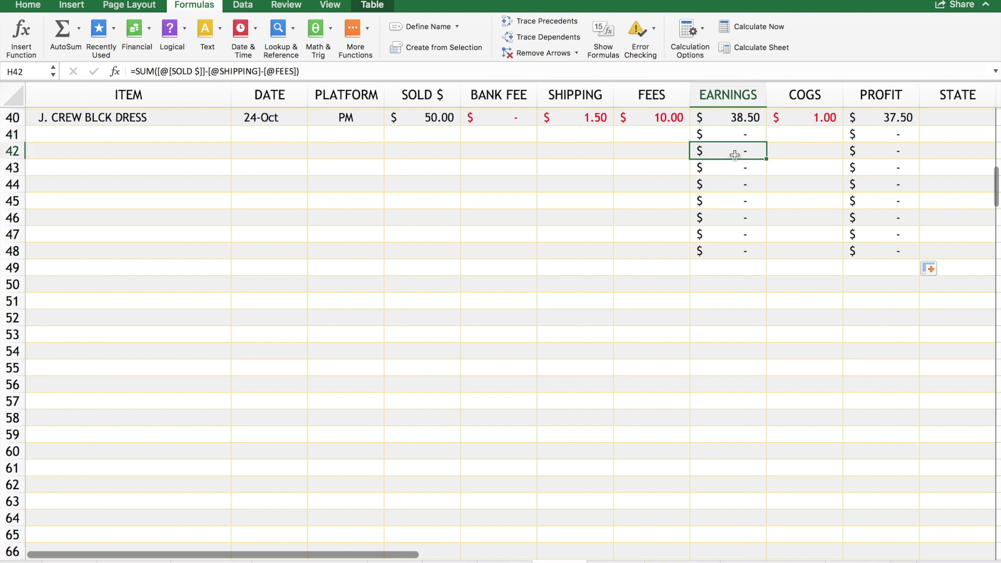
{"action": "left_click", "coordinate": [871, 138]}
Enter the item VINCE HOODIE MENS in A41 below the dress.
{"action": "left_click", "coordinate": [104, 137]}
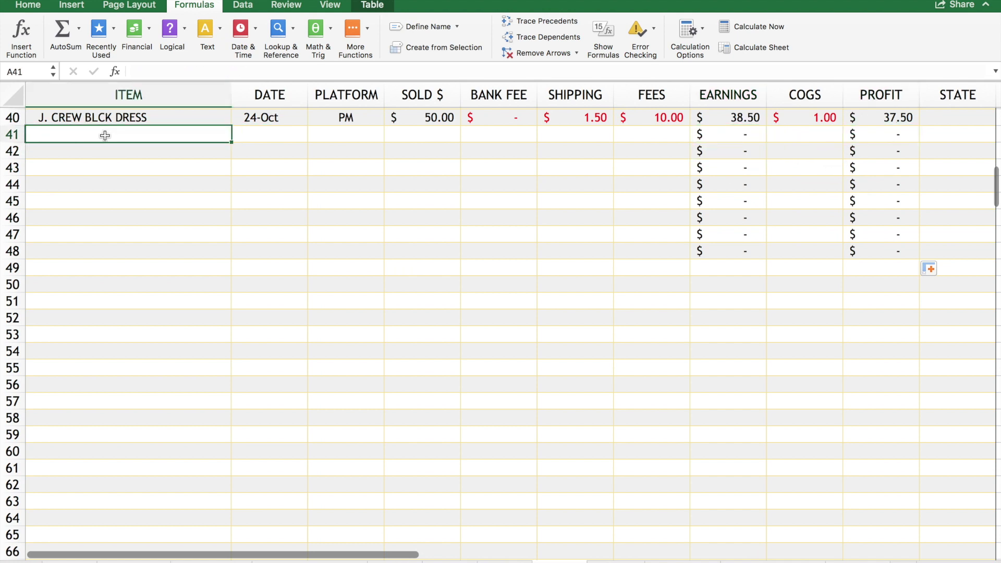
{"action": "key", "text": "F2"}
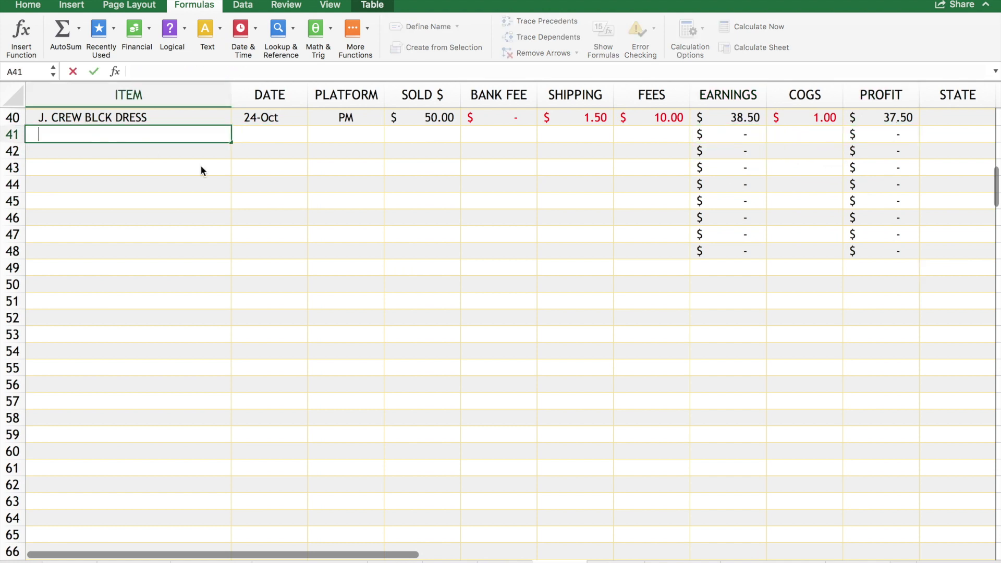
{"action": "type", "text": "VINCE H"}
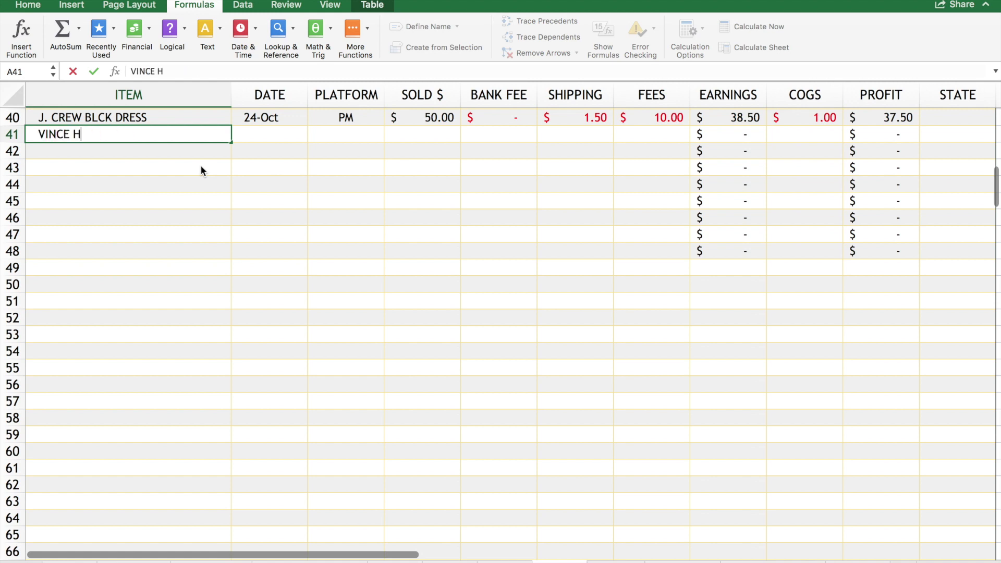
{"action": "type", "text": "OODIE"}
{"action": "type", "text": " MENS"}
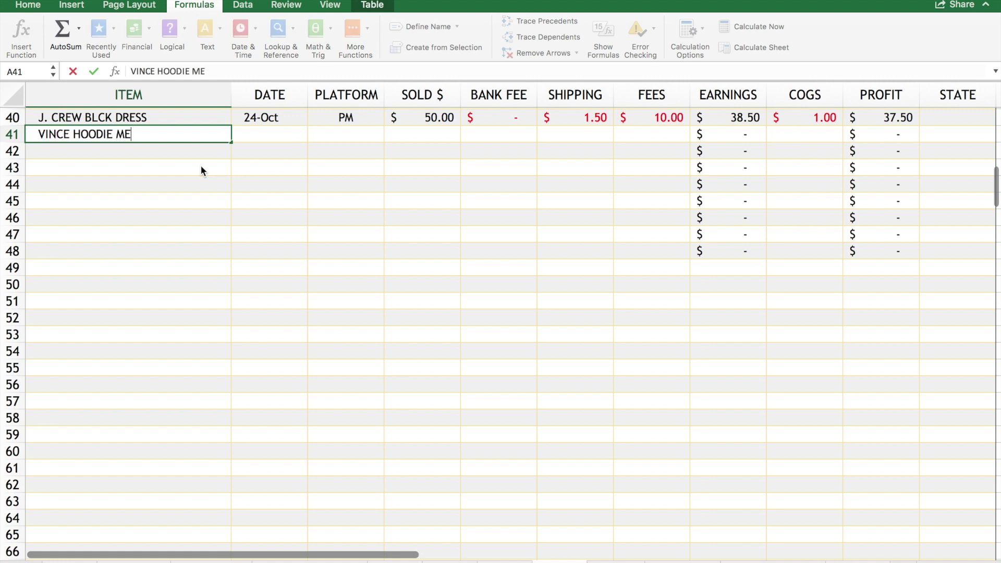
Enter the date 24 OCT and the platform PM for the hoodie in B41 and C41.
{"action": "left_click", "coordinate": [269, 135]}
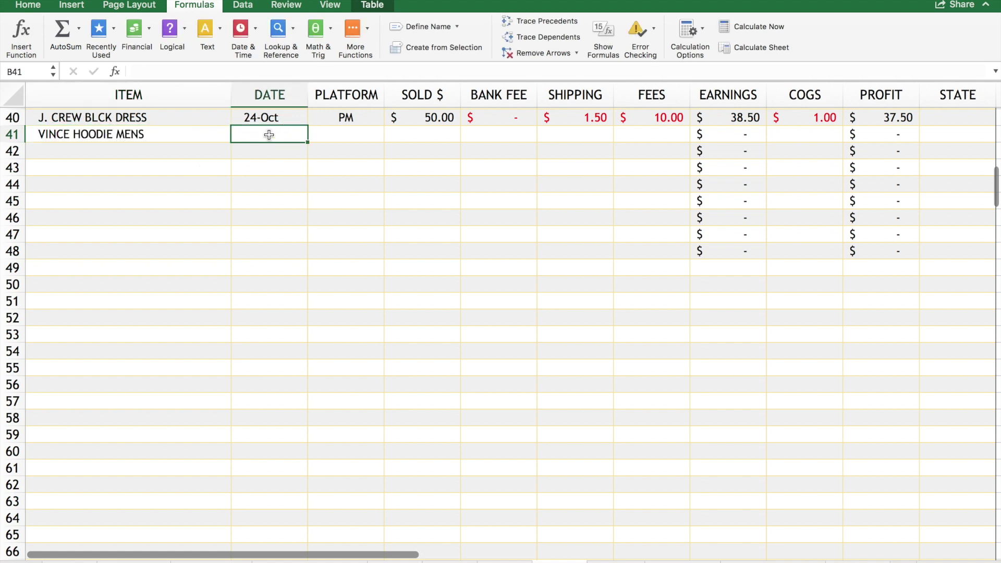
{"action": "type", "text": "24 OCT"}
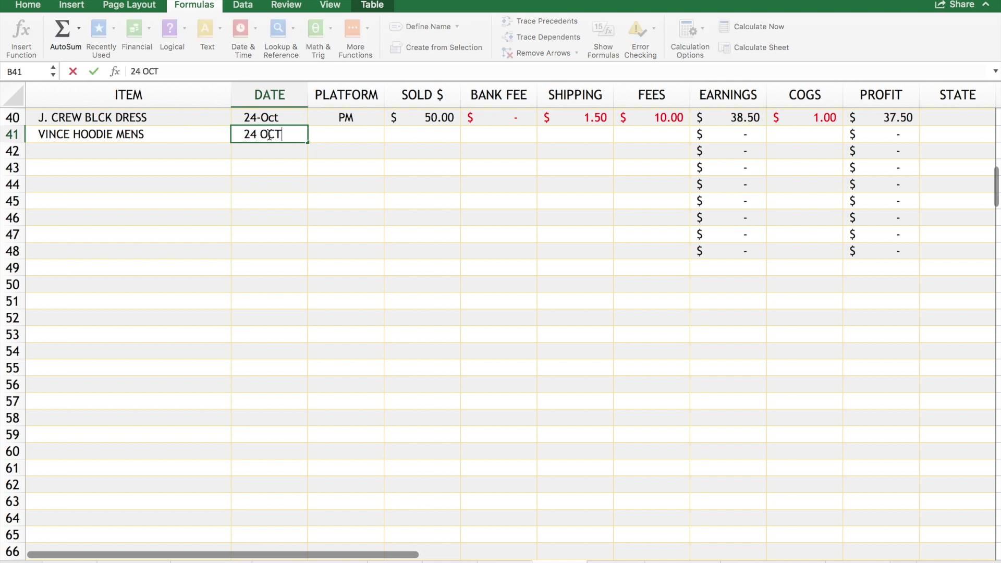
{"action": "key", "text": "Tab"}
{"action": "type", "text": "PM"}
{"action": "key", "text": "ctrl+Return"}
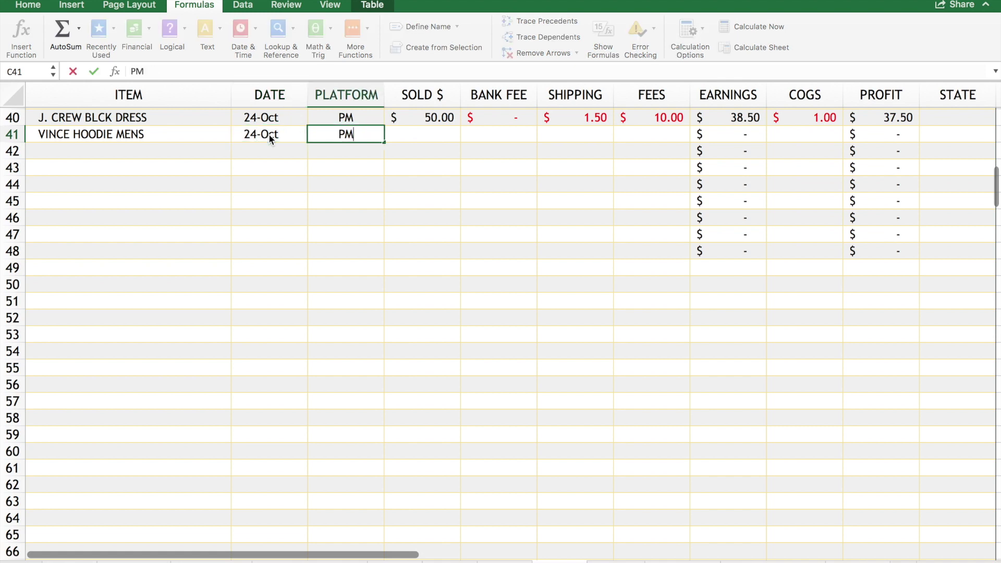
Enter a sold price of 120 and a shipping cost of 6.99 for the hoodie in D41 and F41.
{"action": "left_click", "coordinate": [410, 129]}
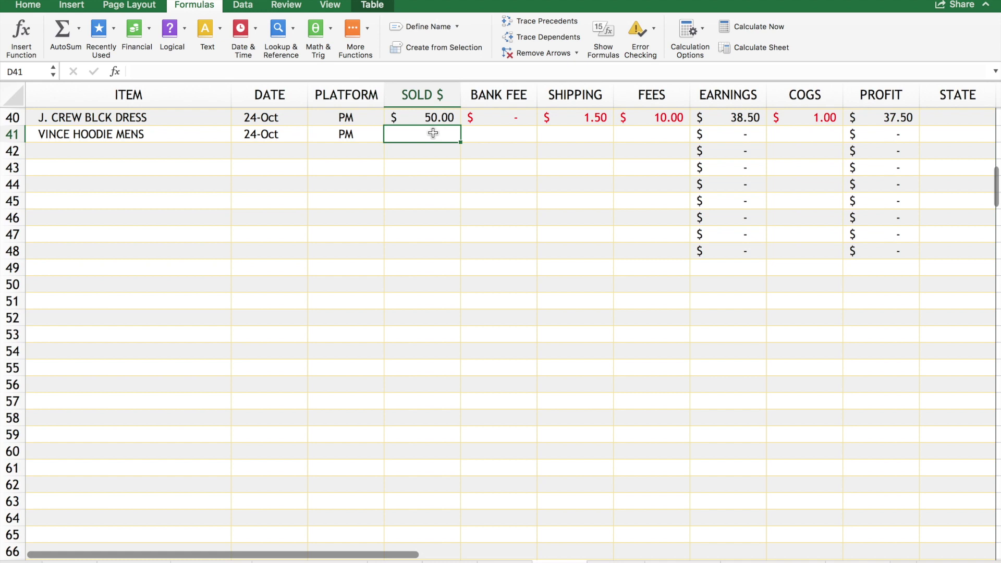
{"action": "type", "text": "120"}
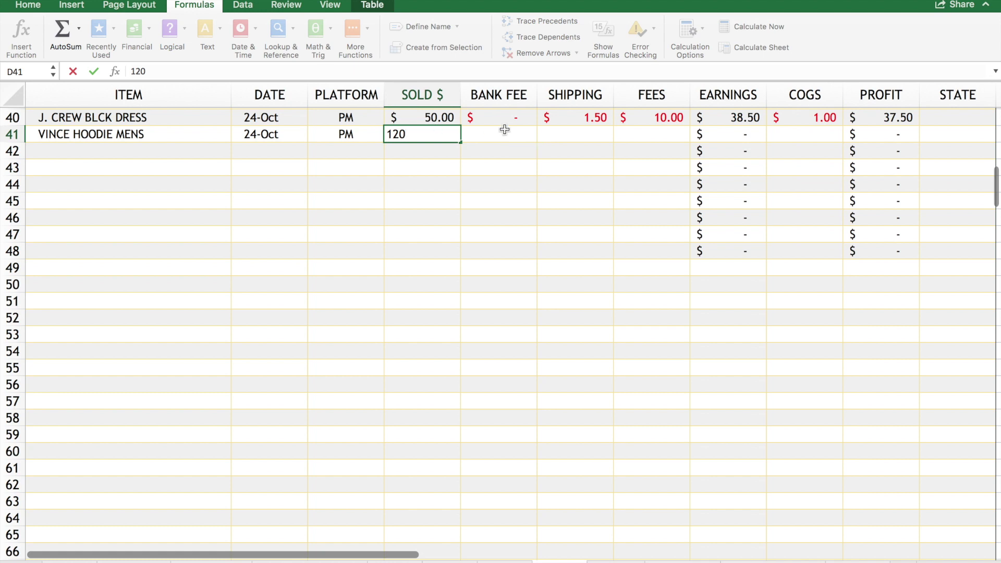
{"action": "left_click", "coordinate": [586, 140]}
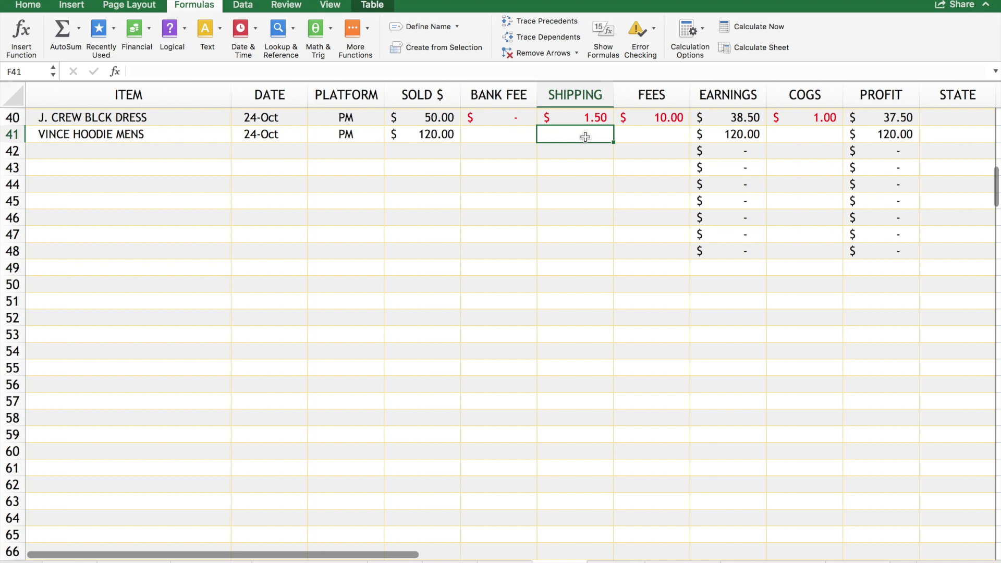
{"action": "type", "text": "6.99"}
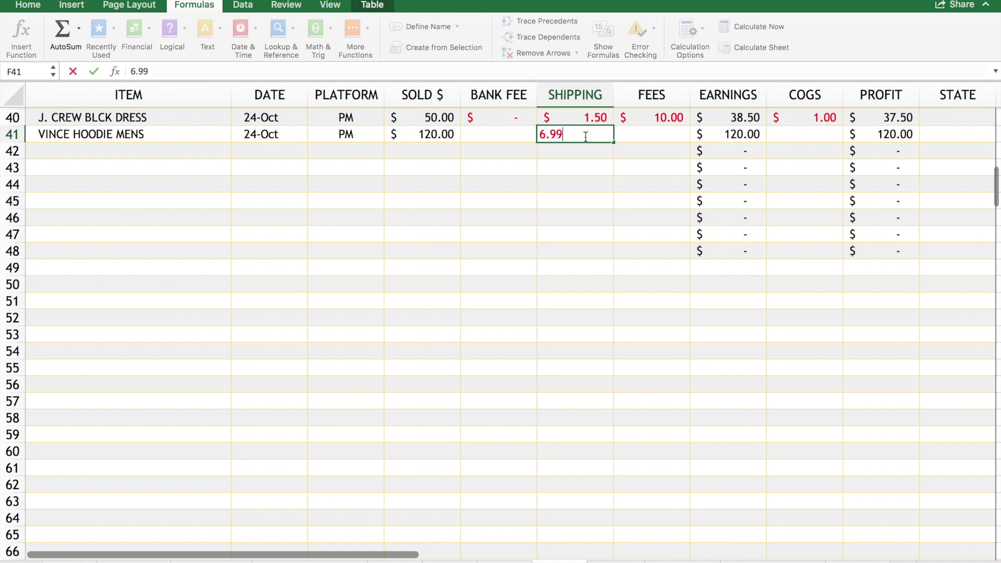
Copy the 20% FEES formula from G40 down through row 48, and check the hoodie's fees, earnings and profit.
{"action": "left_click", "coordinate": [645, 134]}
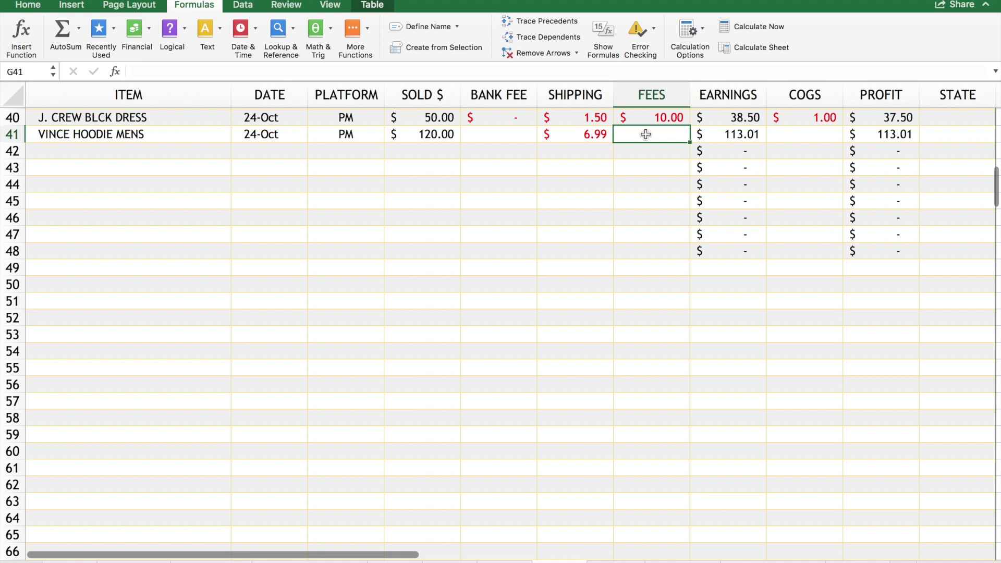
{"action": "left_click", "coordinate": [673, 119]}
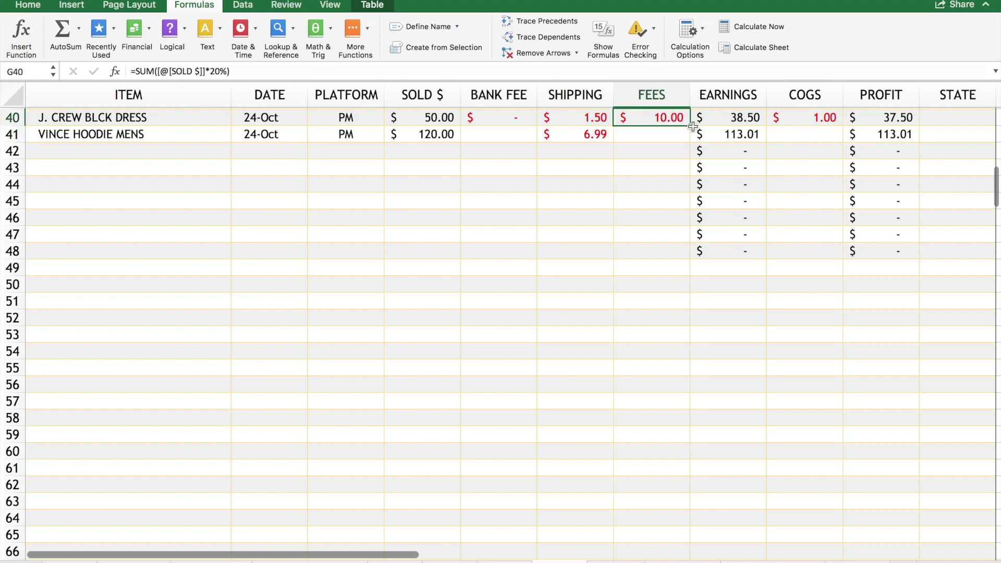
{"action": "left_click_drag", "start_coordinate": [690, 126], "coordinate": [686, 258]}
{"action": "left_click", "coordinate": [664, 135]}
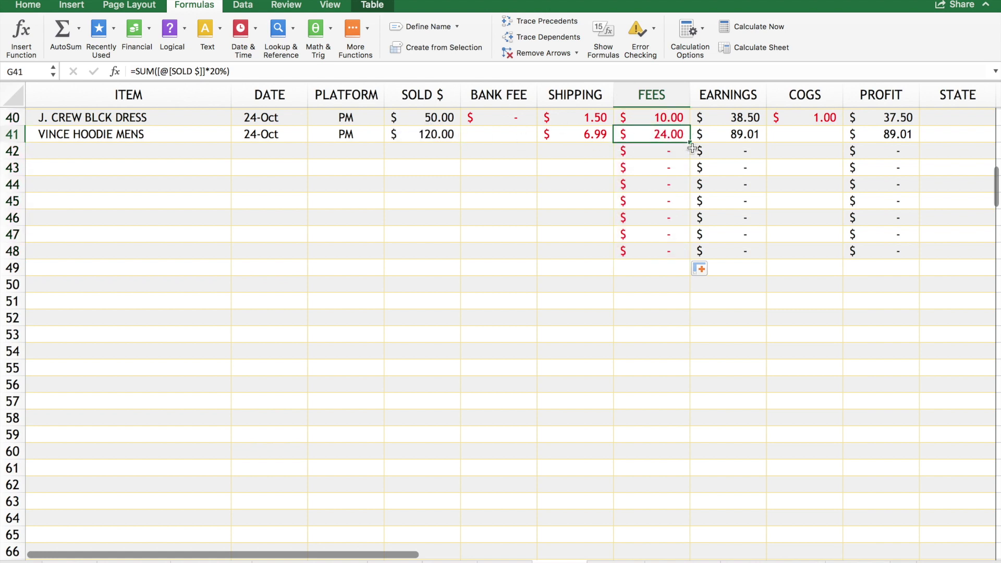
{"action": "left_click", "coordinate": [721, 132]}
{"action": "left_click", "coordinate": [895, 135]}
{"action": "left_click", "coordinate": [739, 135]}
{"action": "left_click", "coordinate": [889, 135]}
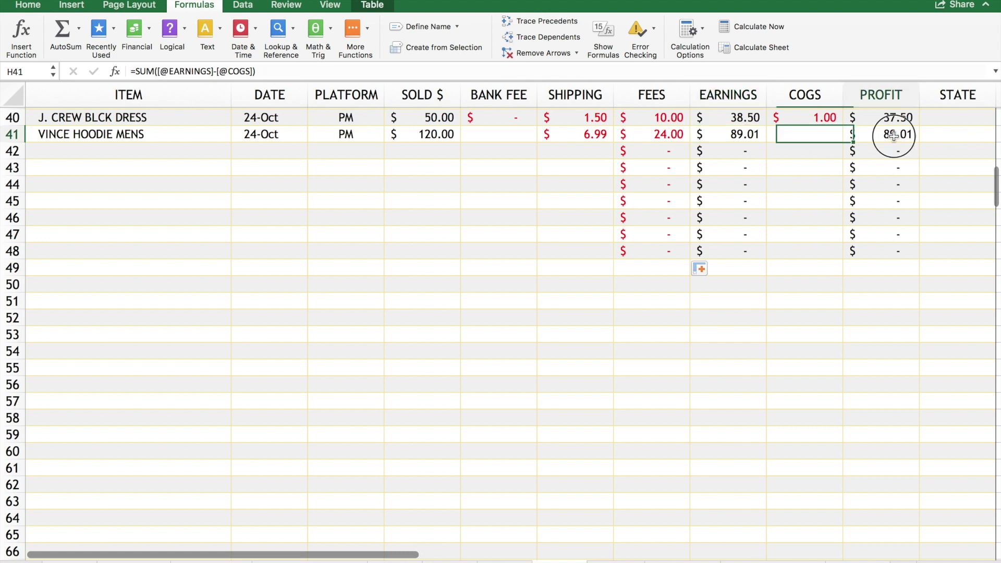
Enter a COGS of 10 for the hoodie in I41 and check its profit.
{"action": "left_click", "coordinate": [818, 133]}
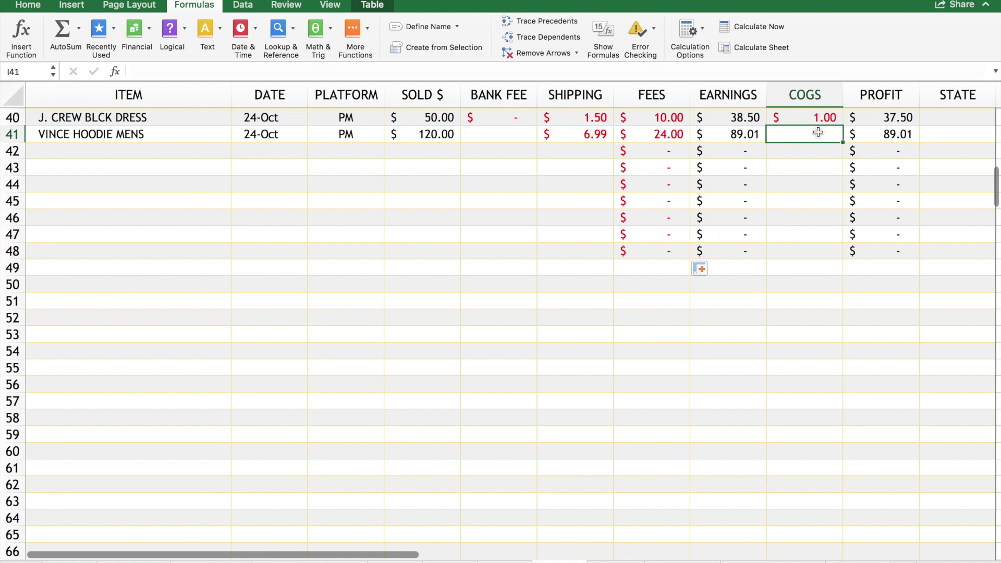
{"action": "type", "text": "10"}
{"action": "key", "text": "Return"}
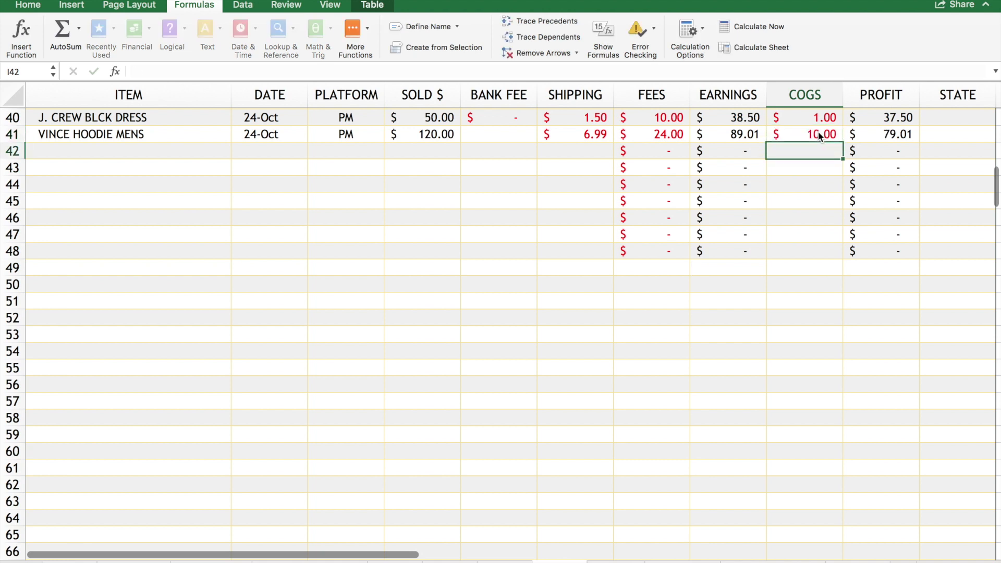
{"action": "left_click", "coordinate": [897, 134]}
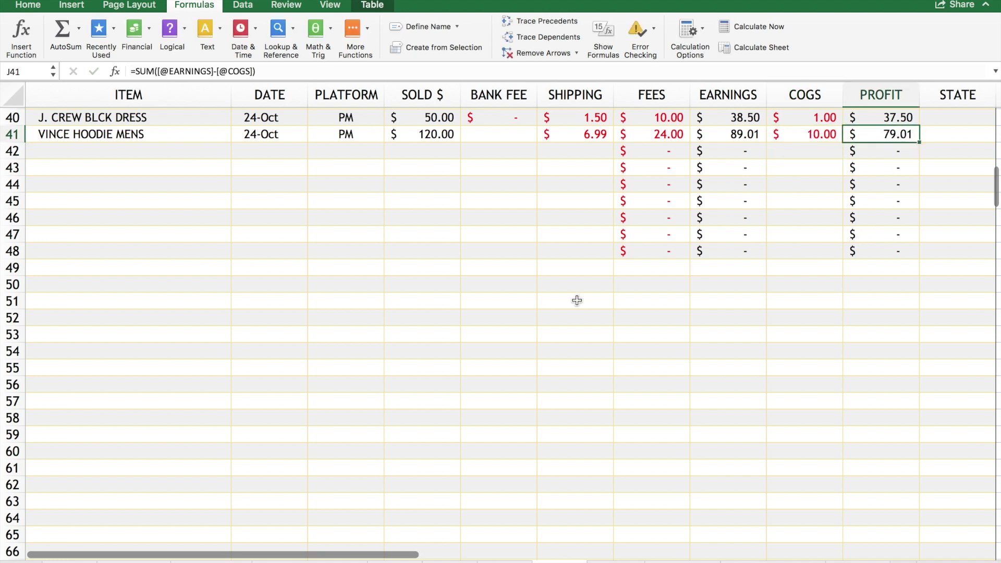
Enter the item J. CREW GRAPHIC TEE in A42 below the hoodie.
{"action": "left_click", "coordinate": [92, 154]}
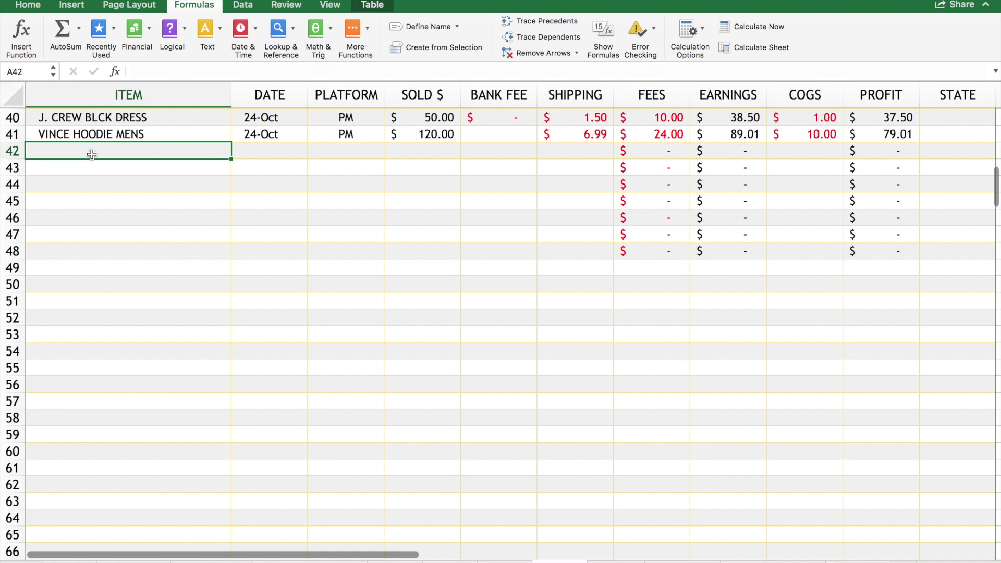
{"action": "type", "text": "J. CREW GRAPHIC "}
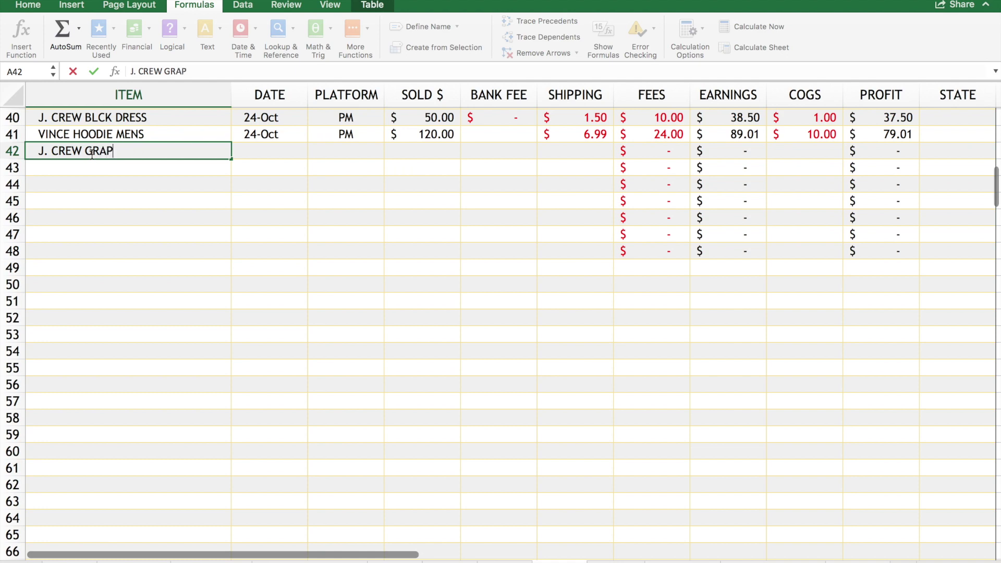
{"action": "type", "text": "TEE"}
{"action": "key", "text": "Return"}
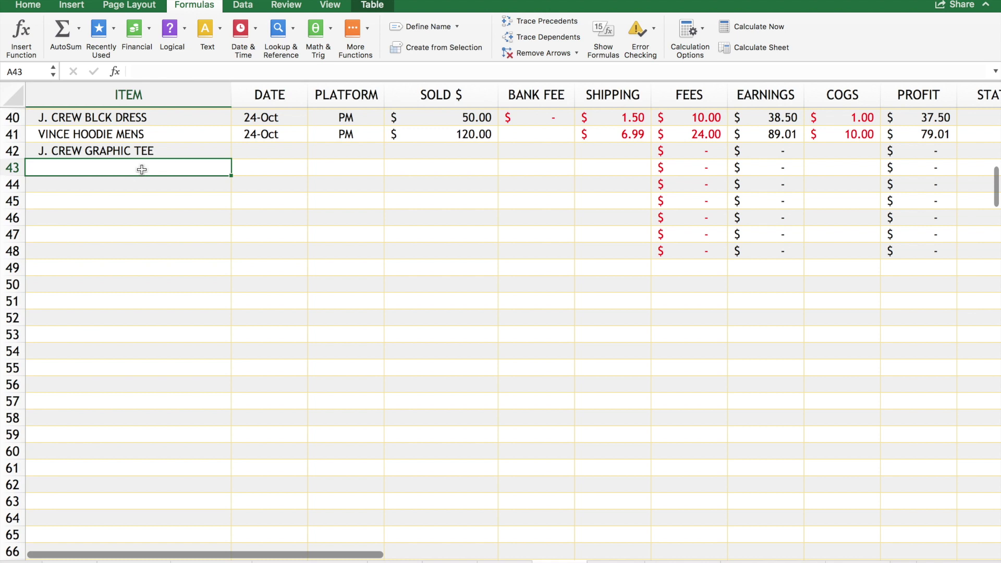
Enter the items NIKE TIGHTS in A43 and CHUCKS RED in A44.
{"action": "type", "text": "NIKE"}
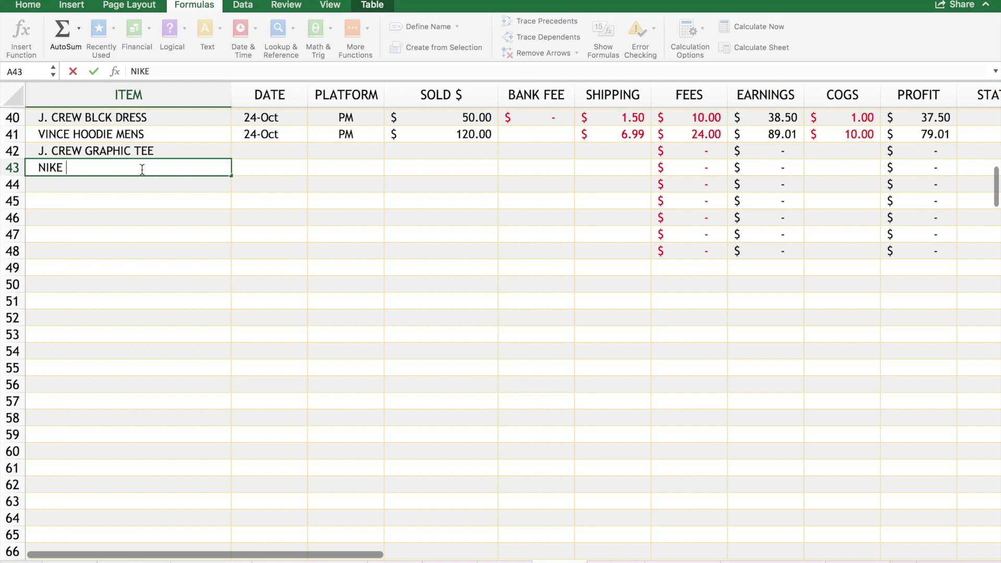
{"action": "type", "text": " TIGHT"}
{"action": "key", "text": "BackSpace"}
{"action": "key", "text": "BackSpace"}
{"action": "type", "text": "GHTS"}
{"action": "left_click", "coordinate": [126, 184]}
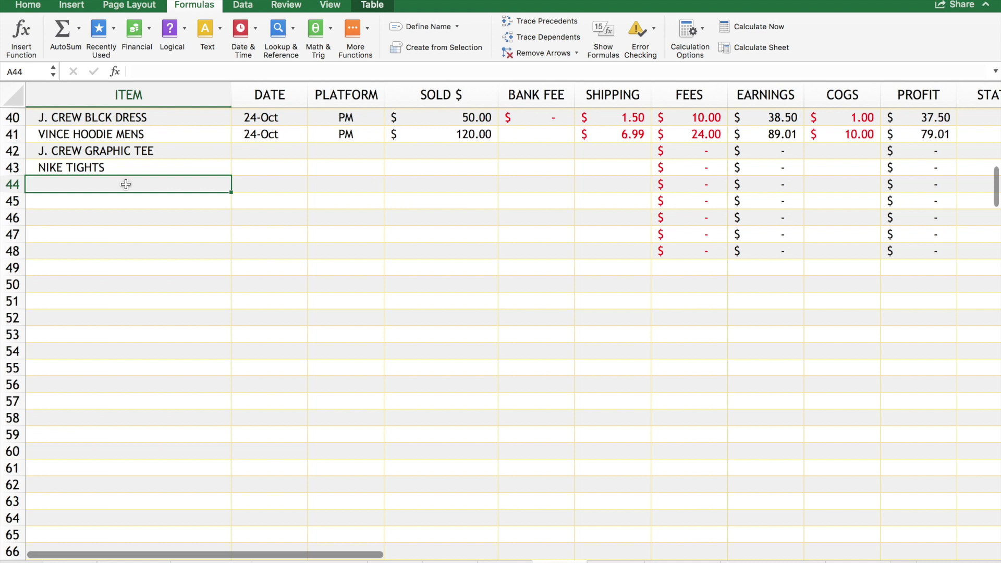
{"action": "type", "text": "CU"}
{"action": "key", "text": "BackSpace"}
{"action": "type", "text": "HUCKS"}
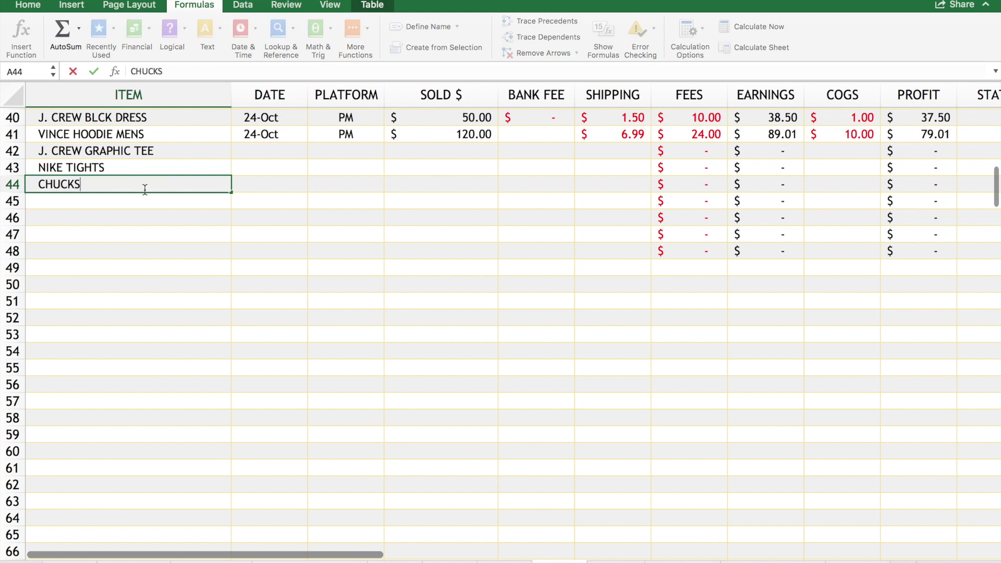
{"action": "type", "text": " RED"}
Enter the date 24OCT and the platform PM for the graphic tee in B42 and C42.
{"action": "left_click", "coordinate": [271, 150]}
{"action": "type", "text": "24OCT"}
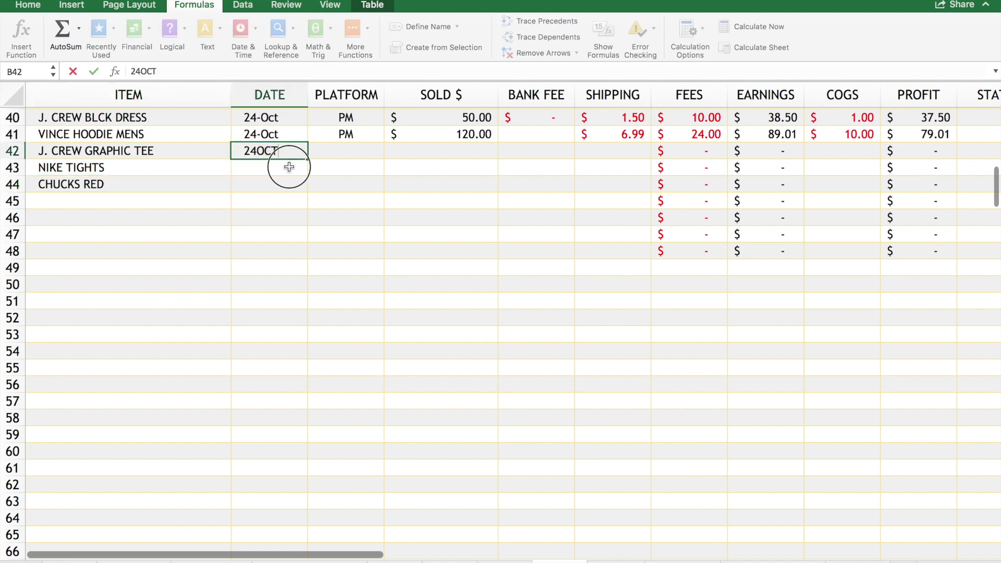
{"action": "key", "text": "Return"}
{"action": "left_click", "coordinate": [362, 151]}
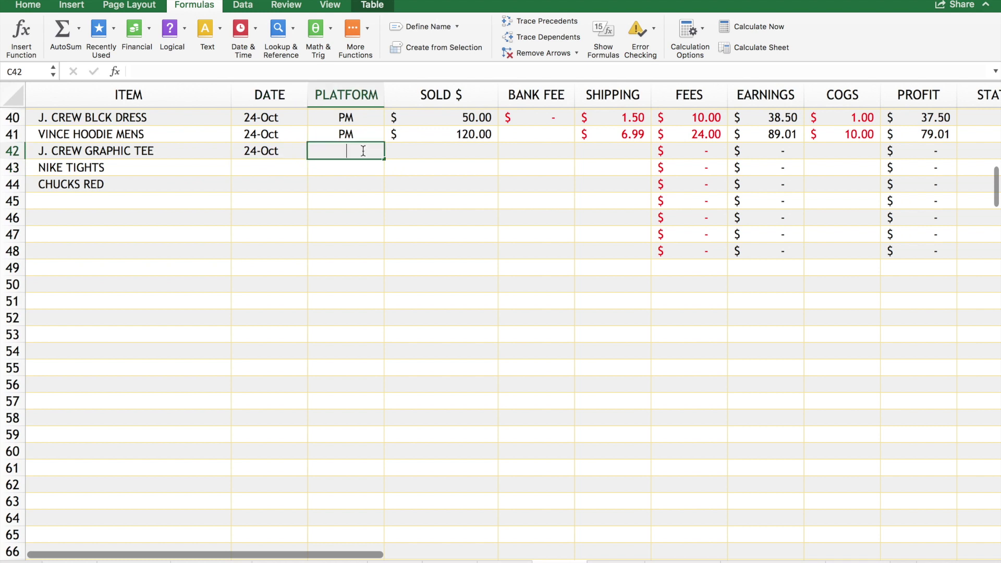
{"action": "type", "text": "PM"}
{"action": "key", "text": "Tab"}
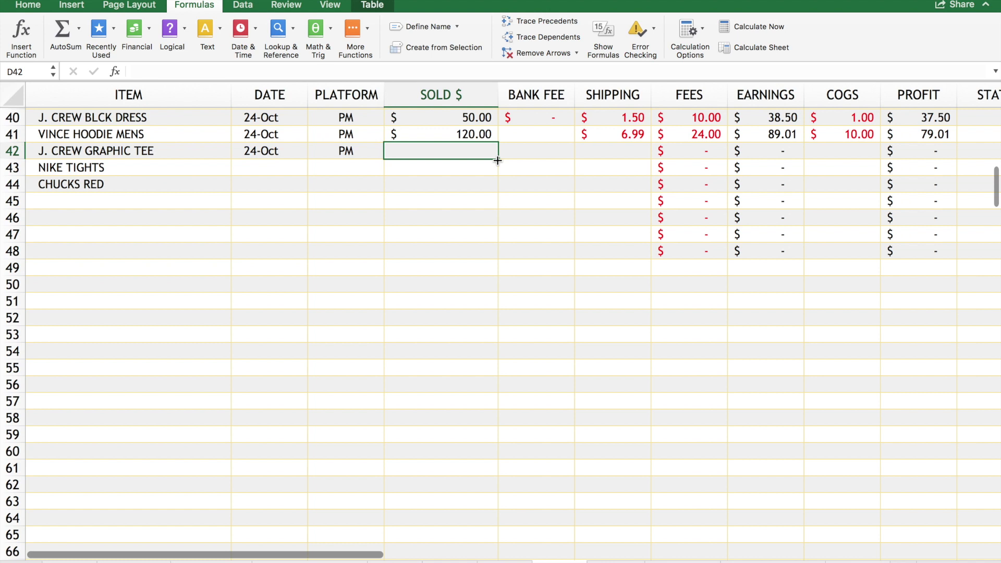
Enter a sold price of 50 and a shipping cost of 1.50 for the graphic tee in D42 and F42.
{"action": "type", "text": "50"}
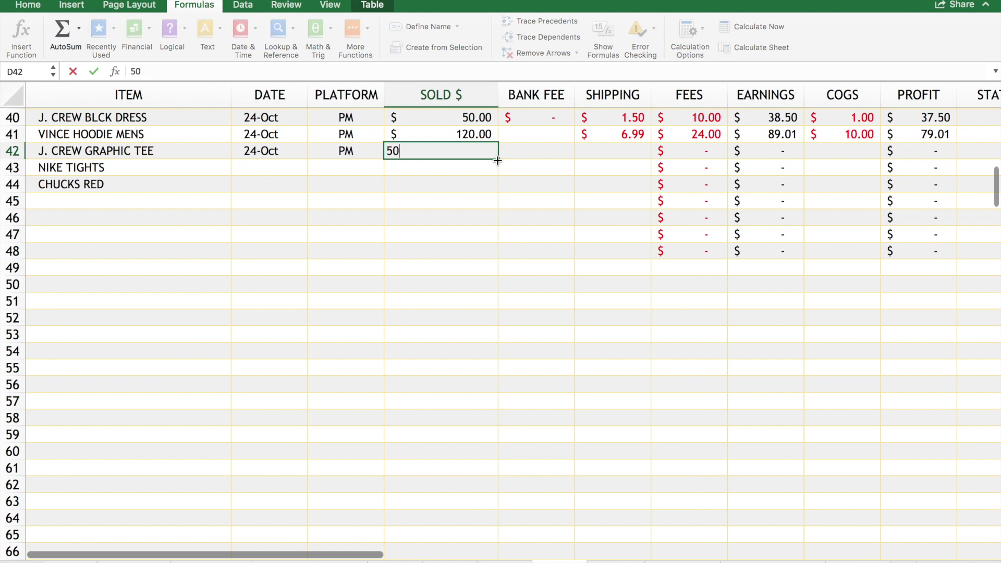
{"action": "left_click", "coordinate": [543, 154]}
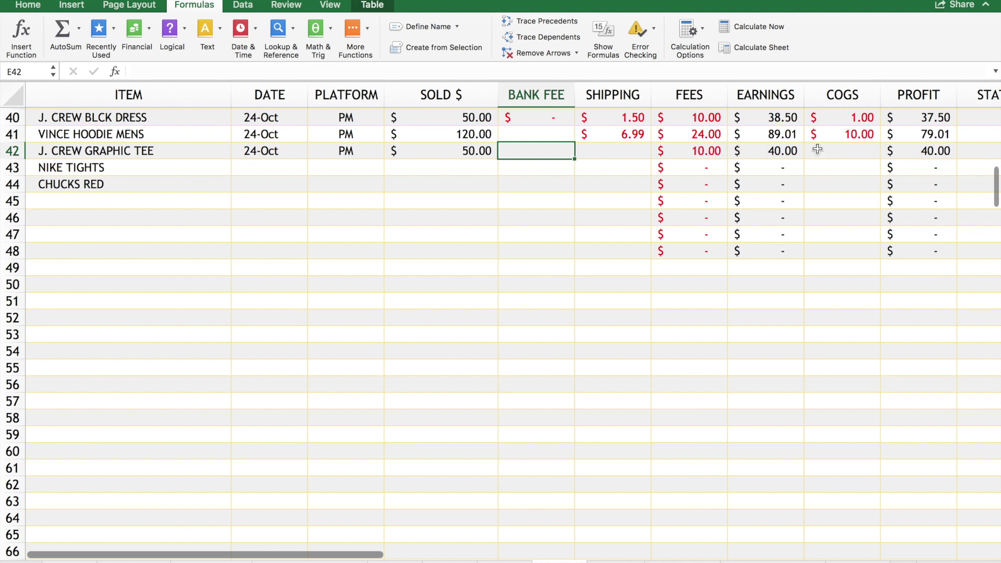
{"action": "left_click", "coordinate": [620, 150]}
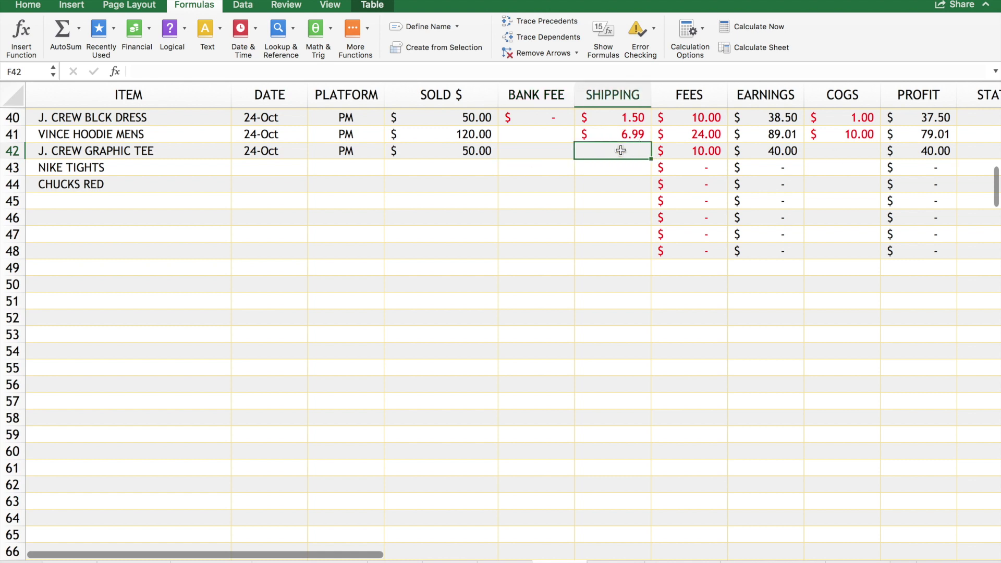
{"action": "type", "text": "1.50"}
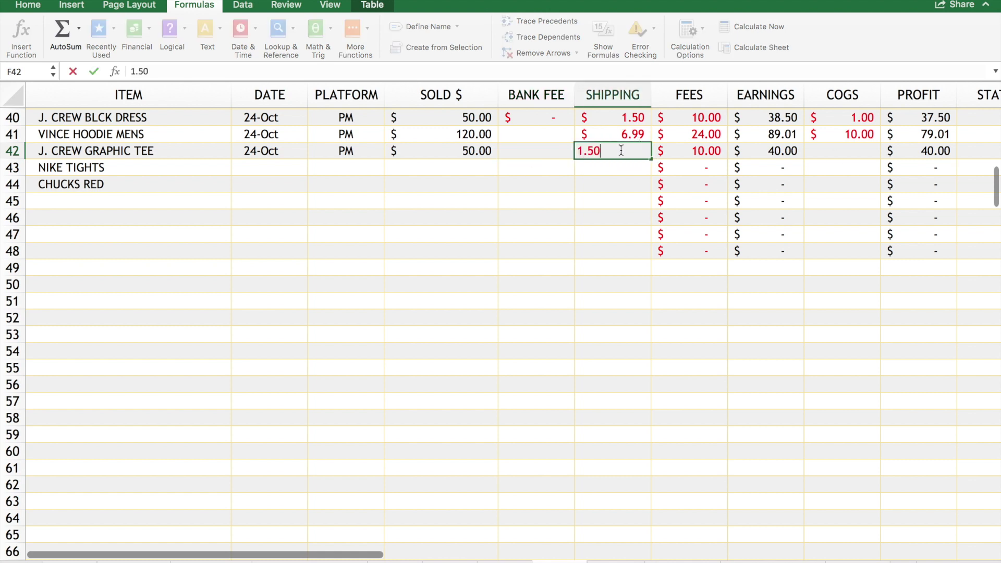
{"action": "left_click", "coordinate": [829, 183]}
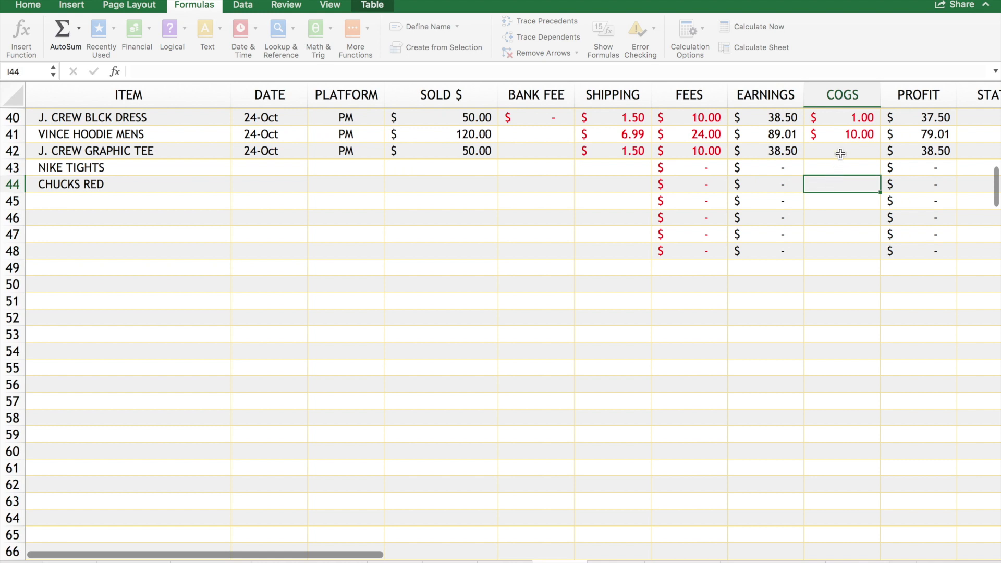
Enter a COGS of 5.65 for the graphic tee in I42 and check its profit formula.
{"action": "left_click", "coordinate": [842, 151]}
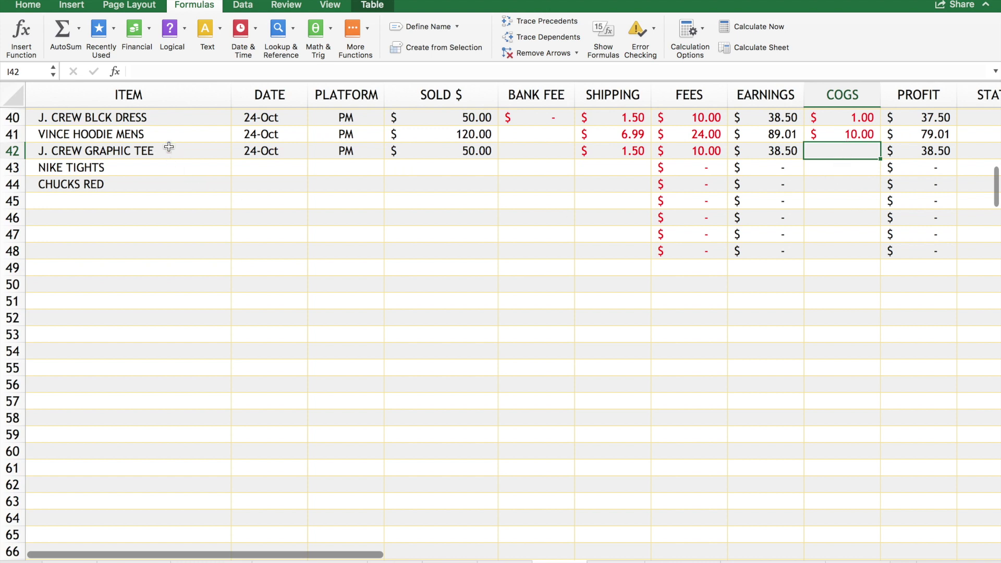
{"action": "left_click", "coordinate": [150, 151]}
{"action": "left_click", "coordinate": [149, 170]}
{"action": "left_click", "coordinate": [149, 187]}
{"action": "left_click", "coordinate": [160, 155]}
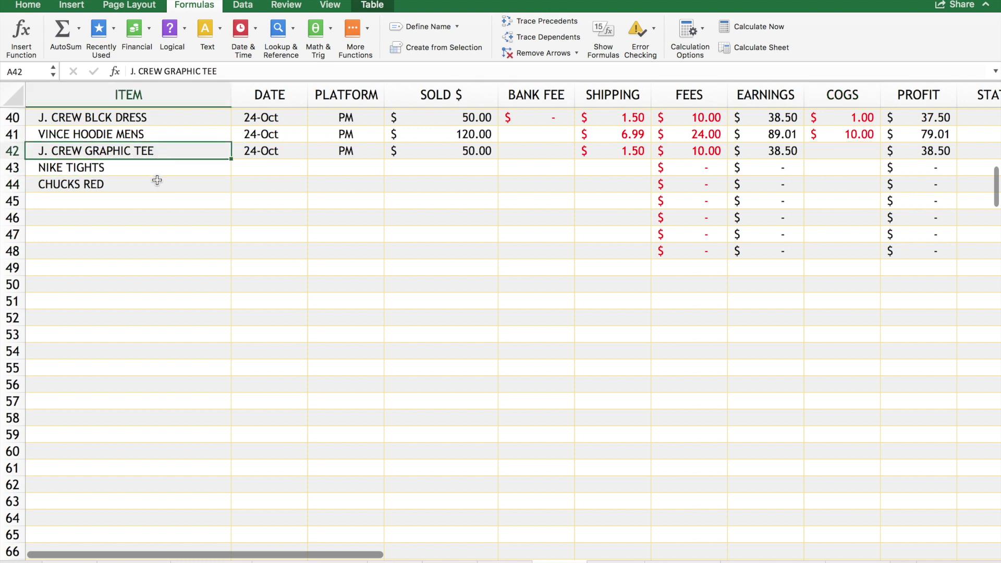
{"action": "left_click", "coordinate": [852, 151]}
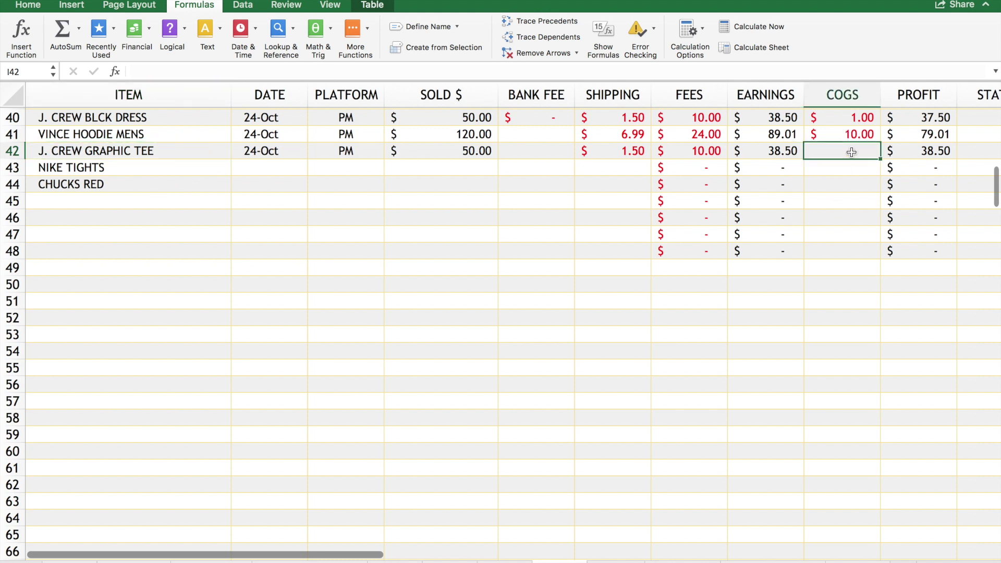
{"action": "type", "text": "5.65"}
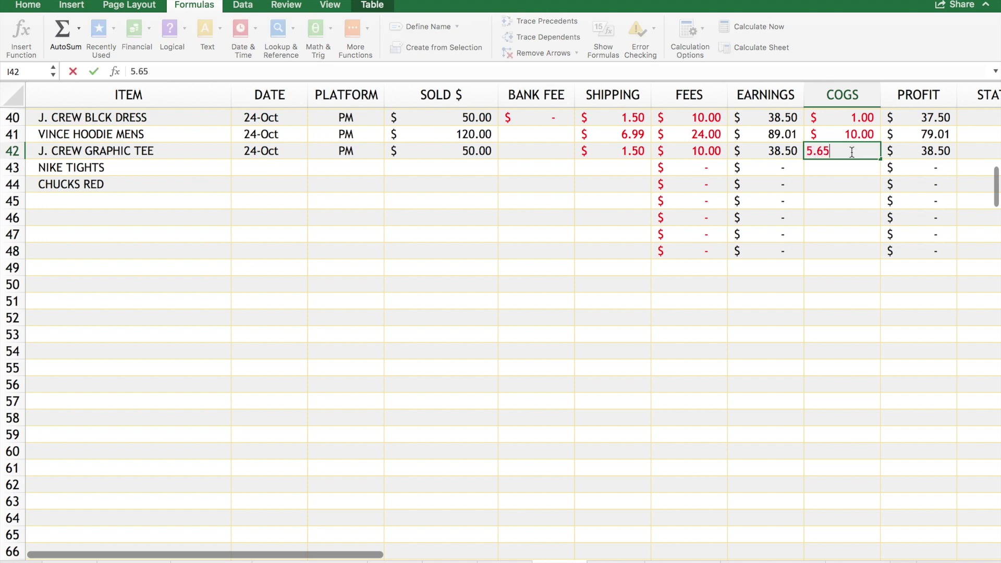
{"action": "key", "text": "Return"}
{"action": "left_click", "coordinate": [932, 151]}
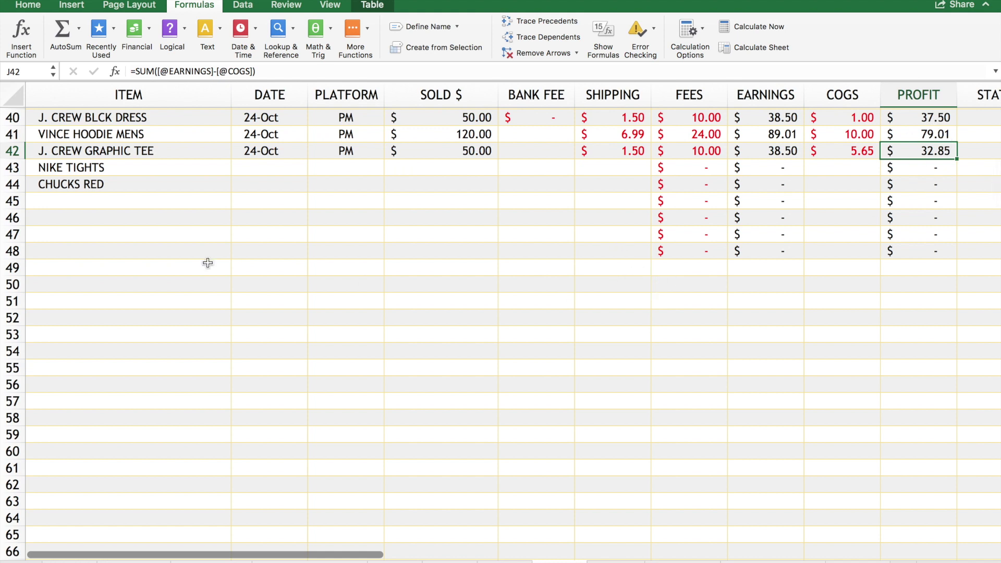
Total the sample sold prices in D50 with a SUM formula over D40:D49.
{"action": "left_click", "coordinate": [706, 295]}
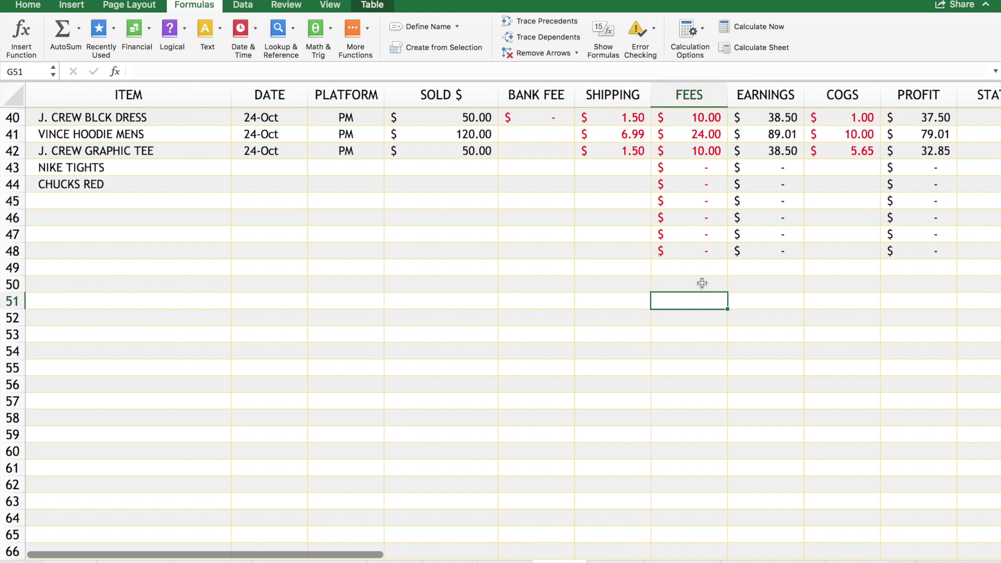
{"action": "left_click", "coordinate": [446, 288]}
{"action": "type", "text": "=SUM("}
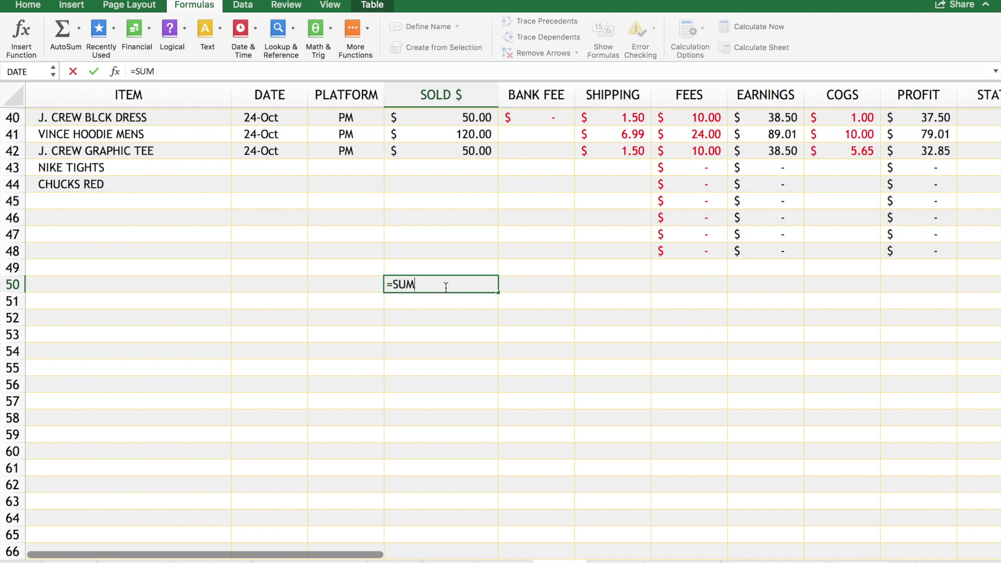
{"action": "left_click_drag", "start_coordinate": [461, 118], "coordinate": [473, 268]}
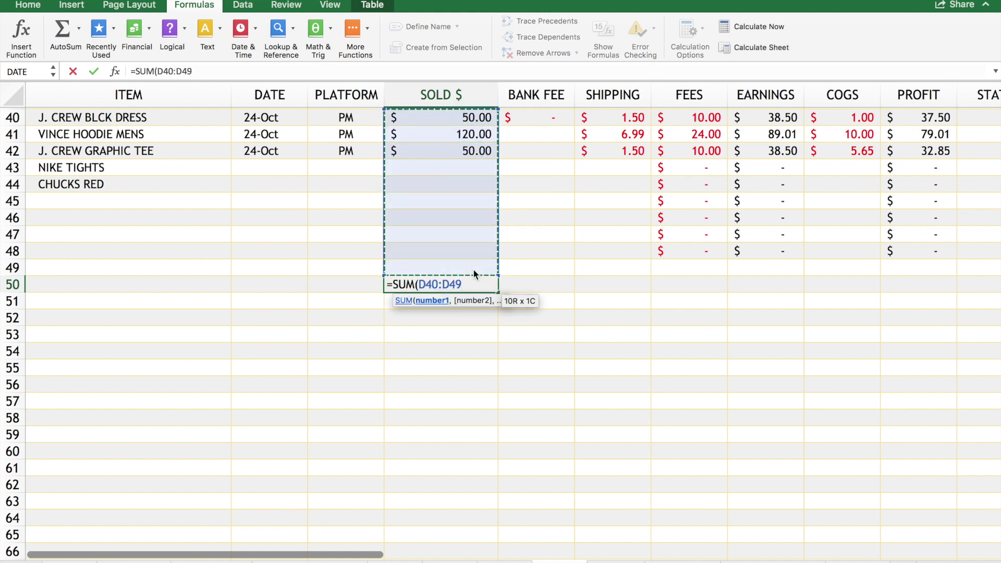
{"action": "key", "text": "Return"}
Copy the SUM formula from D50 across row 50 to the PROFIT column.
{"action": "left_click", "coordinate": [482, 285]}
{"action": "left_click_drag", "start_coordinate": [497, 291], "coordinate": [928, 286]}
{"action": "left_click", "coordinate": [682, 351]}
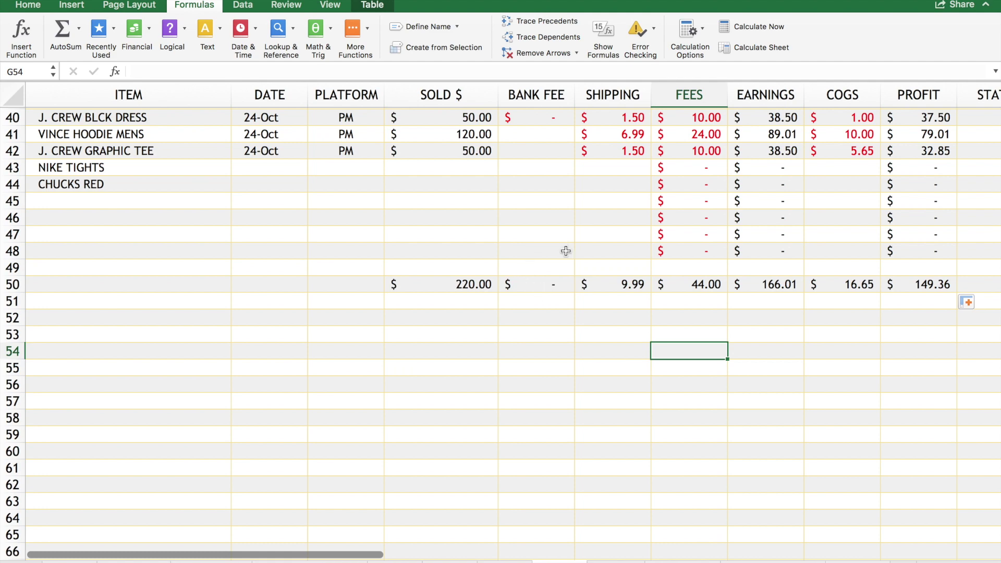
Clear all the sample sales and totals in A40:J50.
{"action": "scroll", "coordinate": [565, 250], "scroll_direction": "up", "scroll_amount": 5}
{"action": "left_click_drag", "start_coordinate": [47, 203], "coordinate": [932, 371]}
{"action": "key", "text": "Delete"}
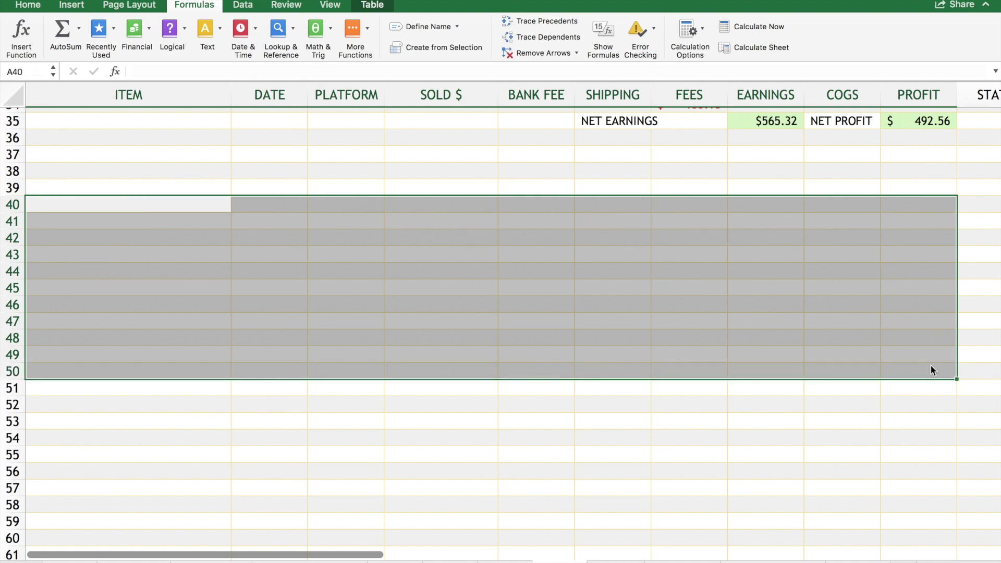
Review the July sales list and the buyers' states recorded in the STATE column.
{"action": "scroll", "coordinate": [931, 367], "scroll_direction": "up", "scroll_amount": 10}
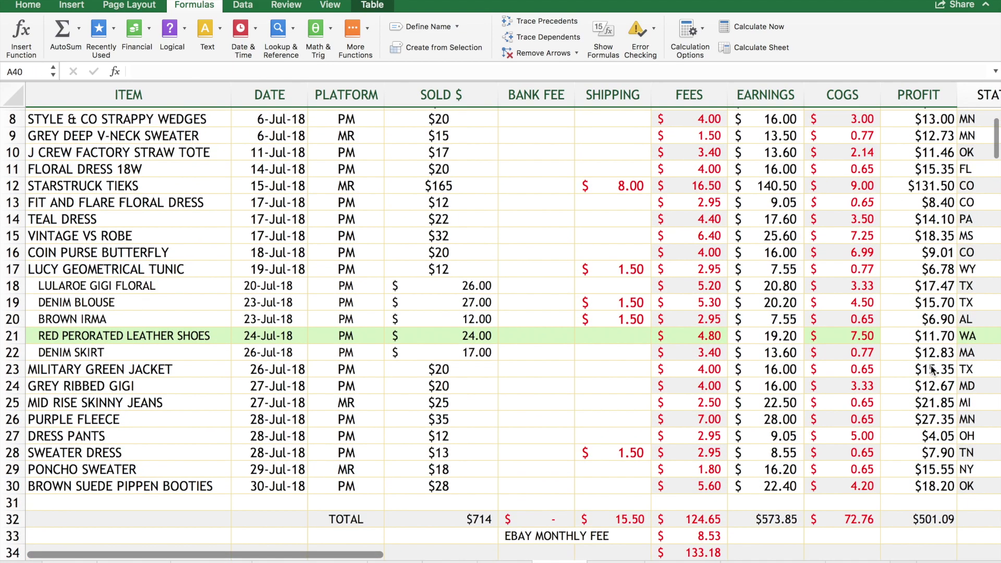
{"action": "scroll", "coordinate": [931, 369], "scroll_direction": "up", "scroll_amount": 2}
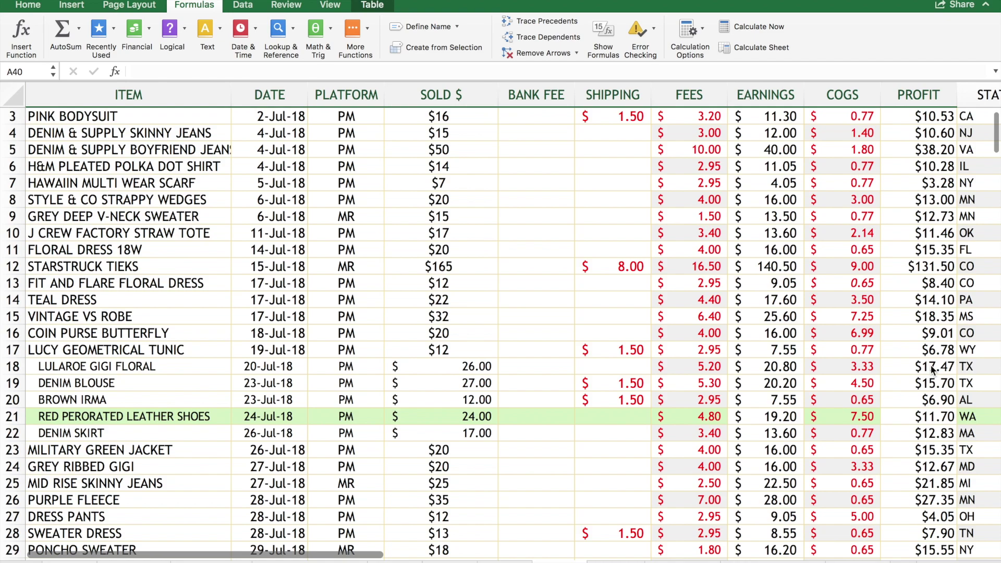
{"action": "scroll", "coordinate": [932, 369], "scroll_direction": "down", "scroll_amount": 1}
{"action": "scroll", "coordinate": [932, 369], "scroll_direction": "right", "scroll_amount": 1}
{"action": "scroll", "coordinate": [932, 369], "scroll_direction": "up", "scroll_amount": 2}
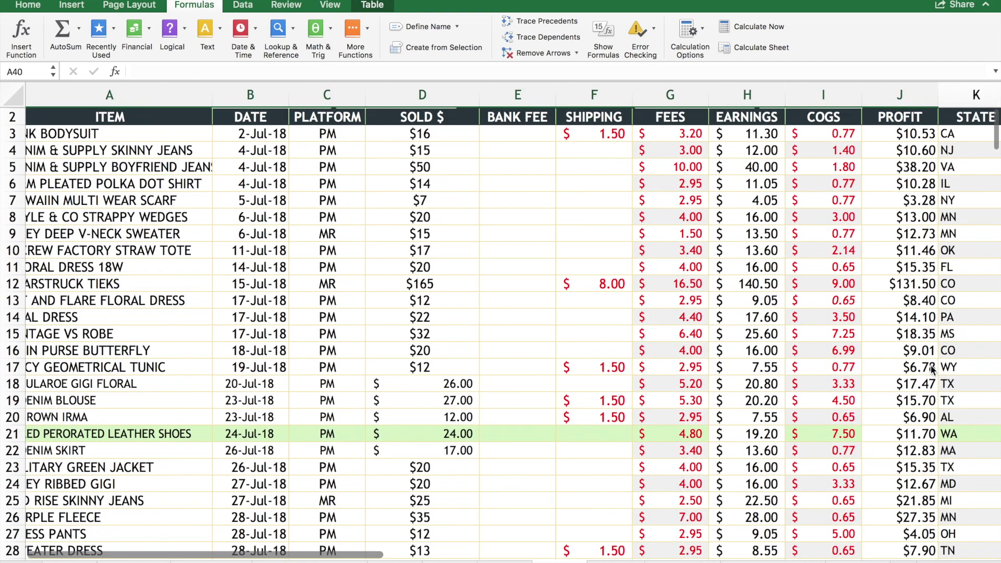
{"action": "scroll", "coordinate": [932, 368], "scroll_direction": "right", "scroll_amount": 3}
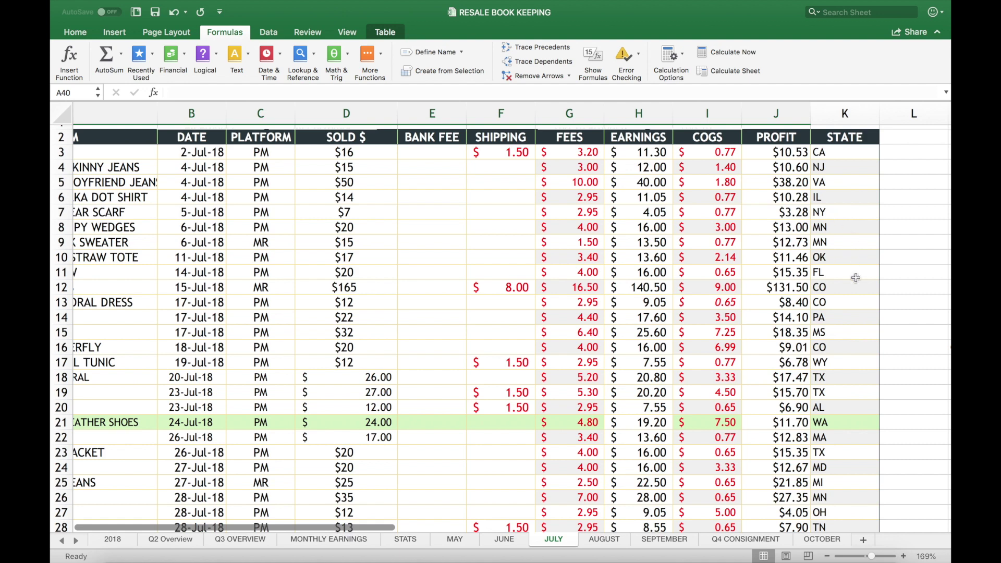
{"action": "scroll", "coordinate": [892, 389], "scroll_direction": "down", "scroll_amount": 3}
{"action": "left_click", "coordinate": [865, 335]}
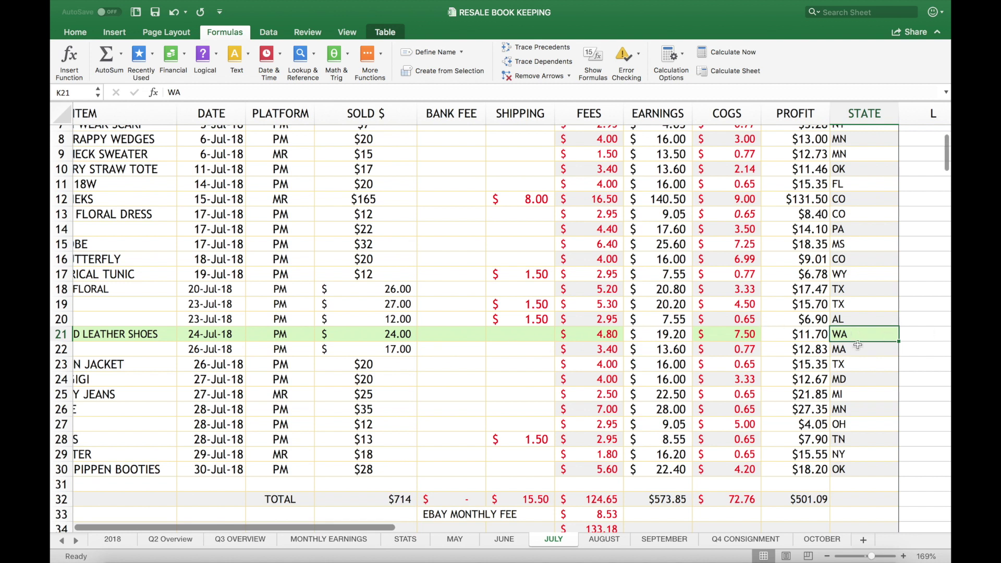
Examine the July purchases table in columns M to O, including the dates, prices and store locations.
{"action": "scroll", "coordinate": [857, 345], "scroll_direction": "right", "scroll_amount": 10}
{"action": "scroll", "coordinate": [858, 345], "scroll_direction": "up", "scroll_amount": 3}
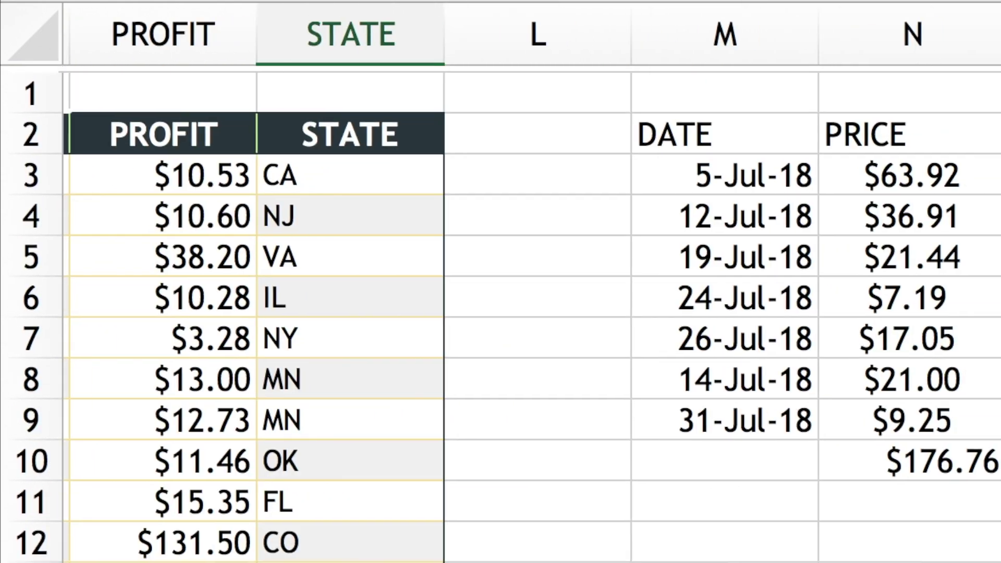
{"action": "scroll", "coordinate": [508, 317], "scroll_direction": "right", "scroll_amount": 8}
{"action": "scroll", "coordinate": [509, 316], "scroll_direction": "down", "scroll_amount": 1}
{"action": "scroll", "coordinate": [508, 317], "scroll_direction": "left", "scroll_amount": 1}
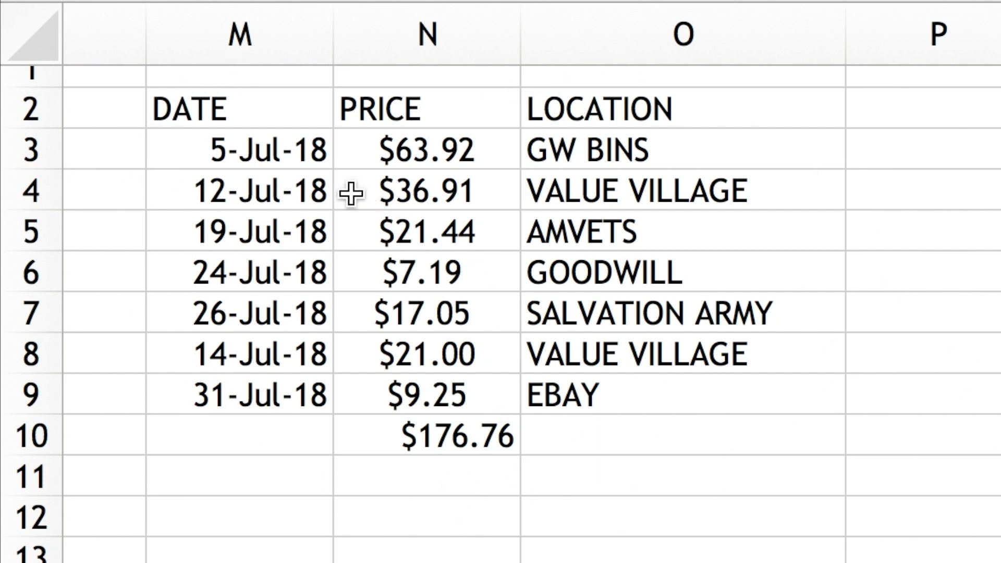
{"action": "left_click", "coordinate": [654, 158]}
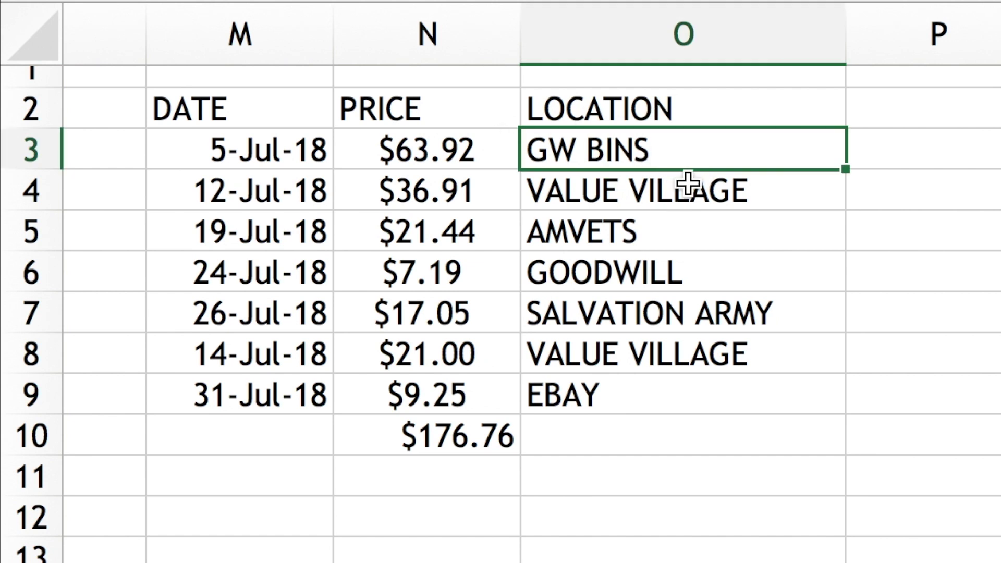
{"action": "left_click", "coordinate": [720, 196]}
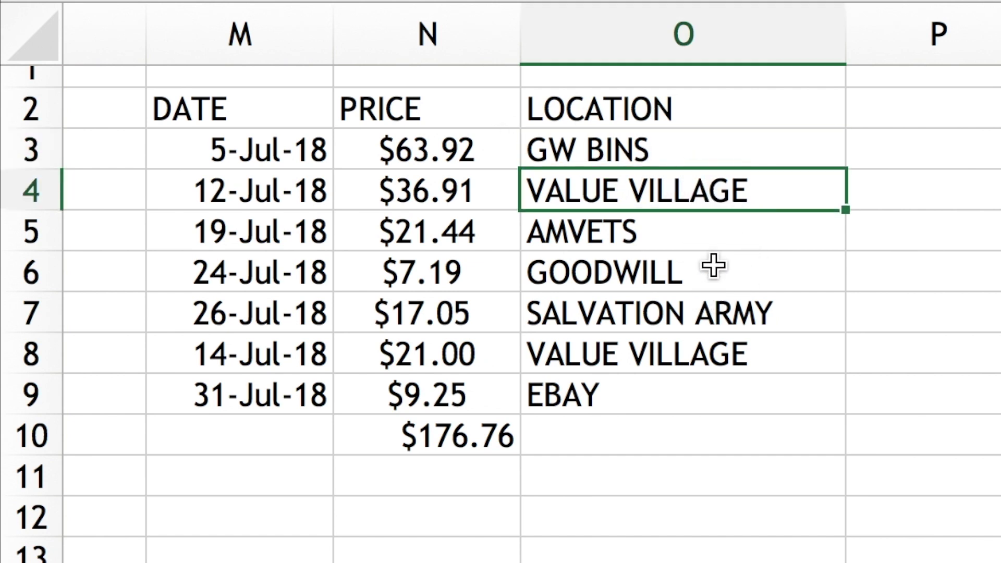
{"action": "left_click", "coordinate": [727, 388]}
{"action": "left_click", "coordinate": [725, 344]}
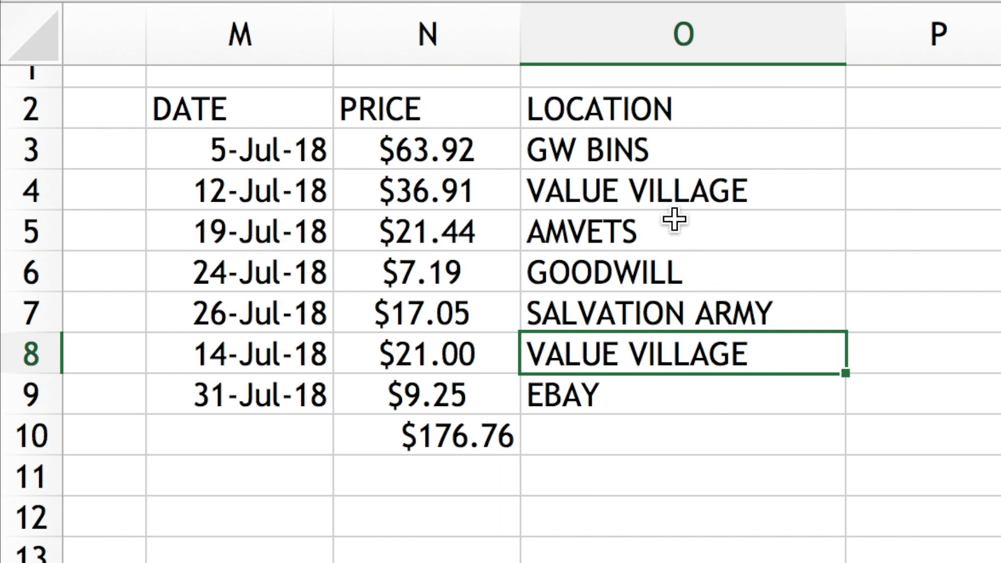
Check the purchase price total in N10 against N3:N9, and view the mileage log in columns Q to S.
{"action": "left_click", "coordinate": [479, 449]}
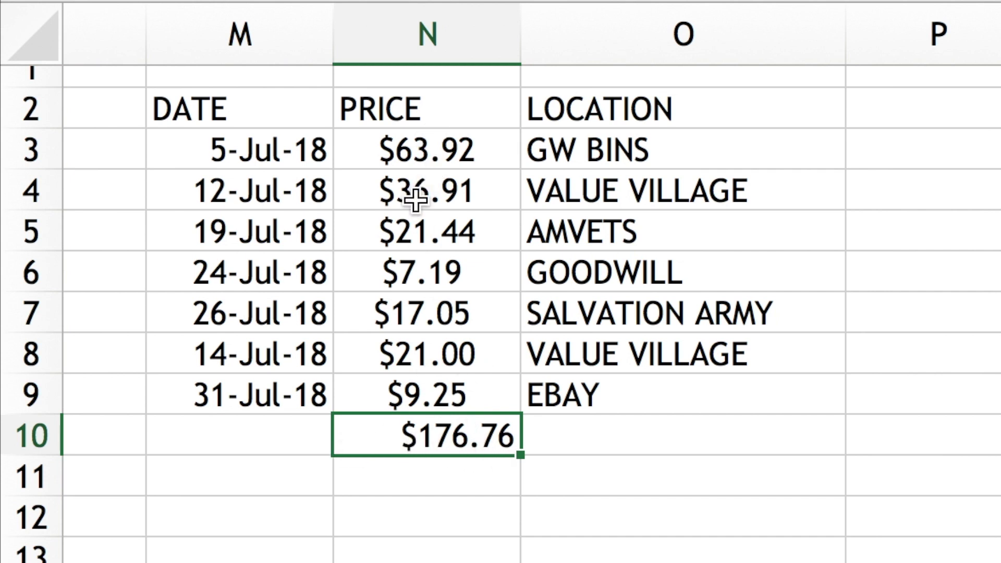
{"action": "left_click_drag", "start_coordinate": [429, 150], "coordinate": [434, 398]}
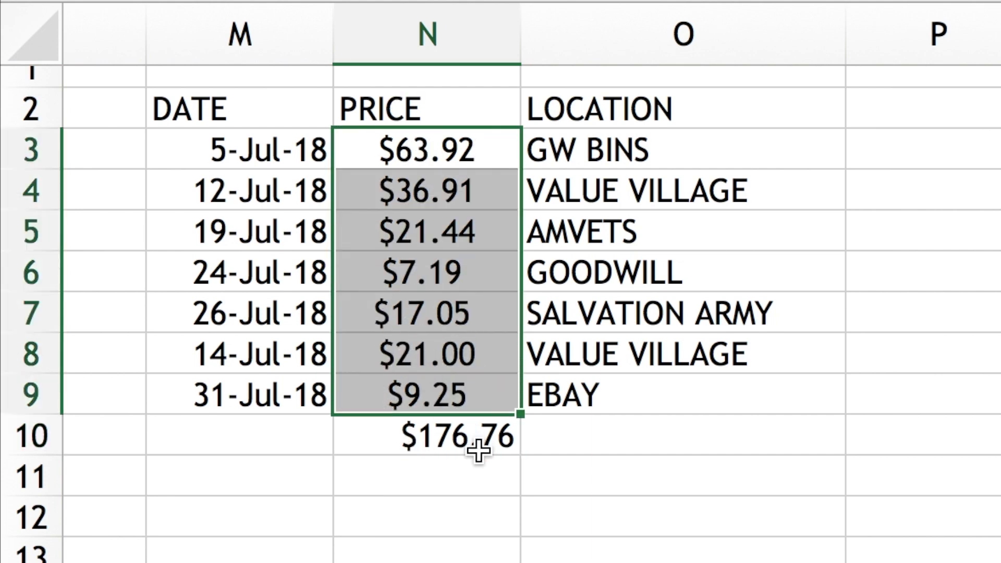
{"action": "left_click", "coordinate": [476, 441]}
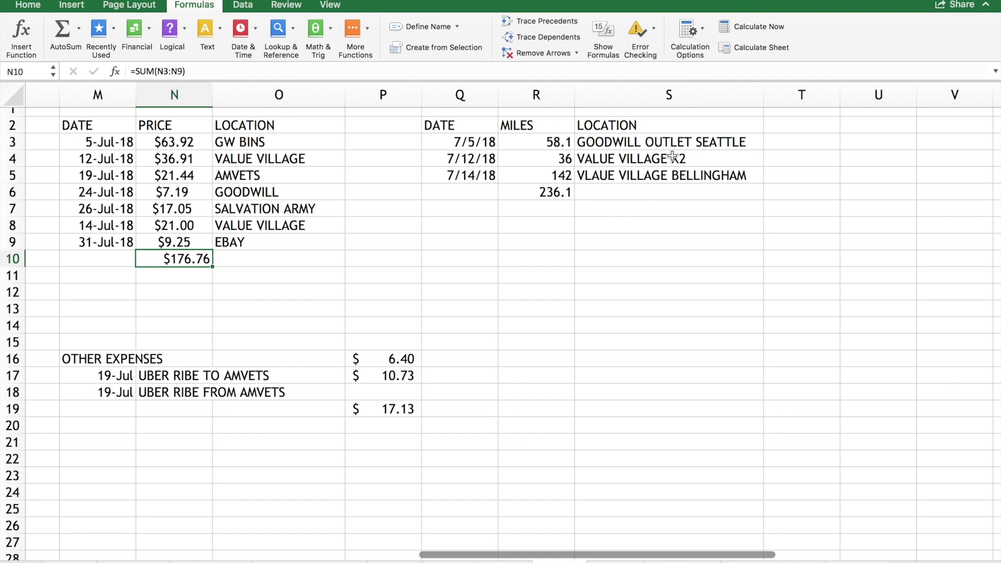
{"action": "scroll", "coordinate": [672, 156], "scroll_direction": "right", "scroll_amount": 10}
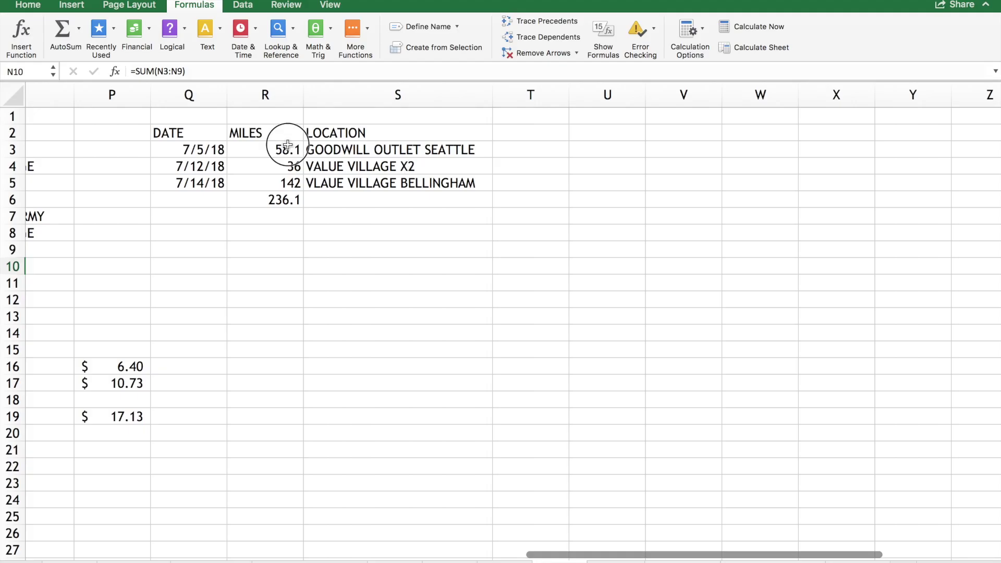
Check the July mileage total in R6 against the trips logged in R3:R5.
{"action": "left_click", "coordinate": [287, 144]}
{"action": "left_click", "coordinate": [288, 165]}
{"action": "left_click", "coordinate": [288, 182]}
{"action": "left_click", "coordinate": [273, 204]}
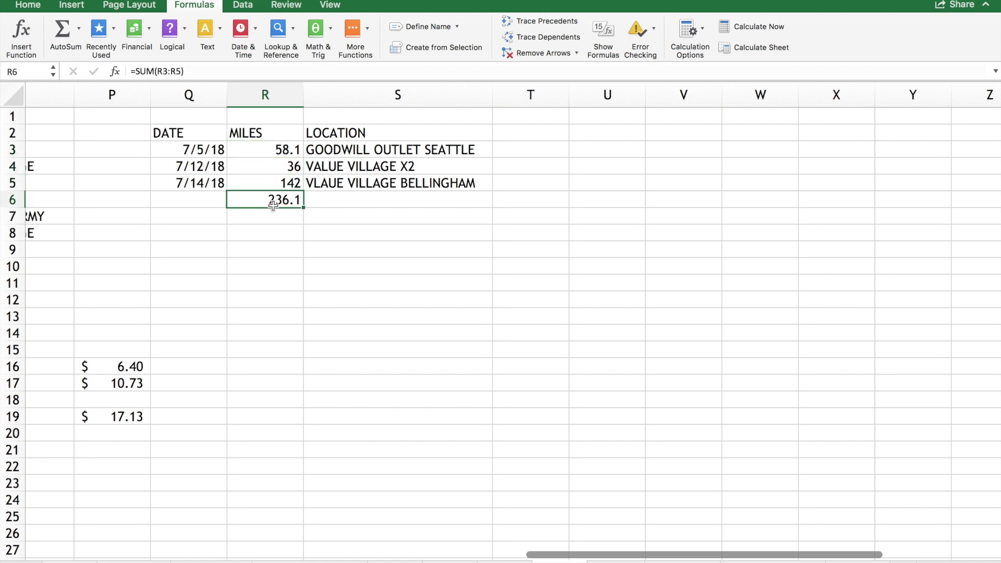
Review the July OTHER EXPENSES entries for the rides to and from AMVETS and their amounts in column P.
{"action": "scroll", "coordinate": [286, 286], "scroll_direction": "left", "scroll_amount": 5}
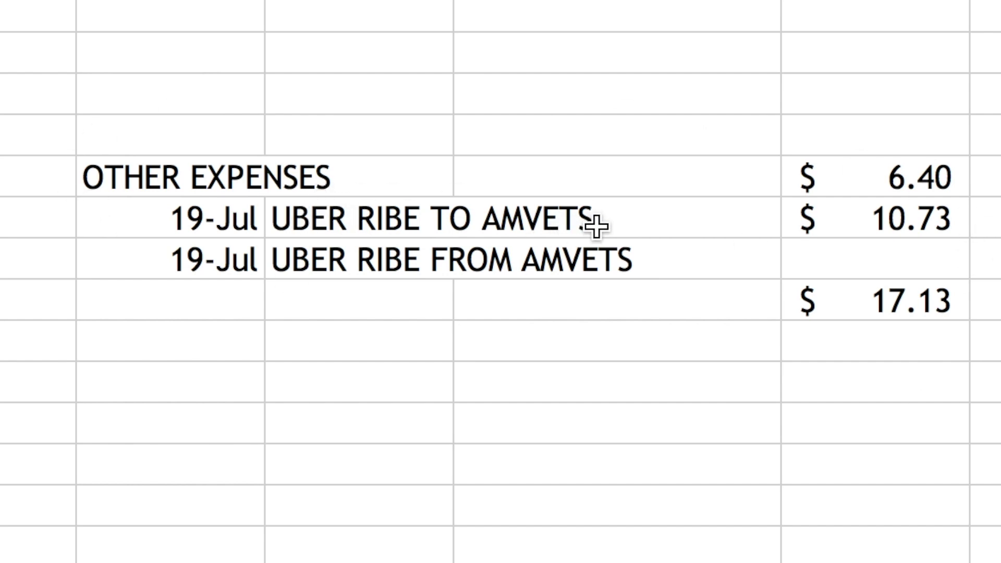
{"action": "left_click", "coordinate": [330, 230]}
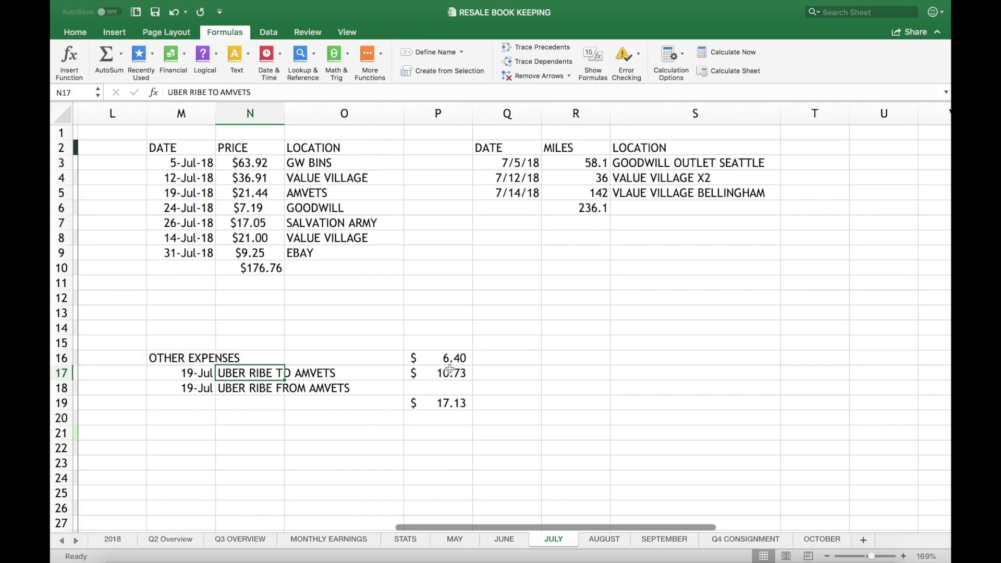
{"action": "scroll", "coordinate": [449, 366], "scroll_direction": "down", "scroll_amount": 5}
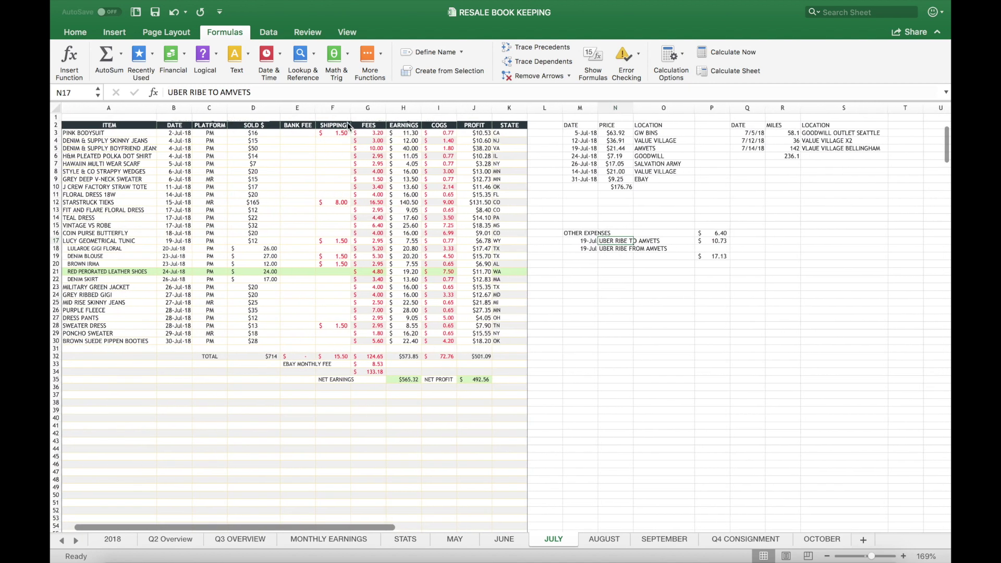
{"action": "scroll", "coordinate": [396, 254], "scroll_direction": "down", "scroll_amount": 1}
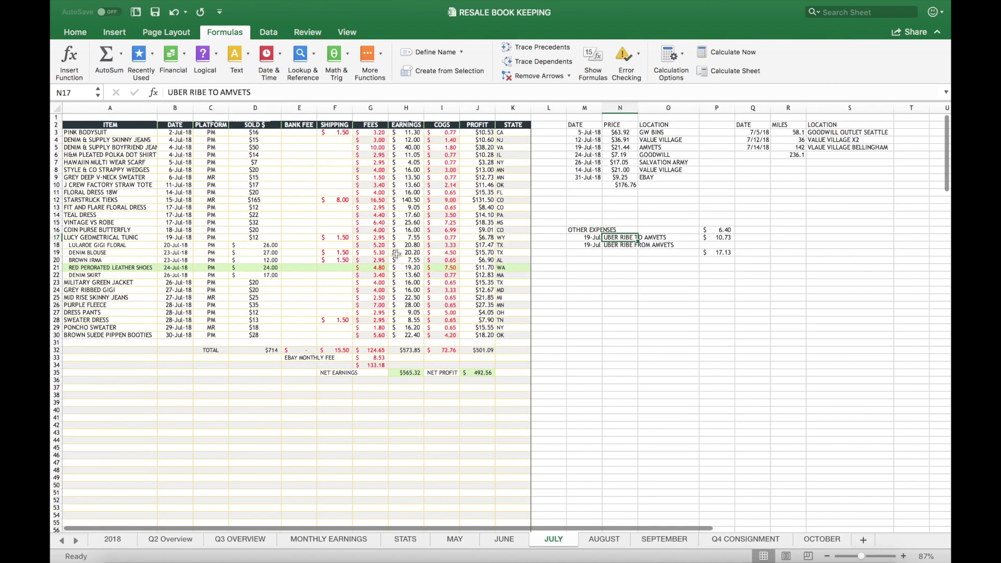
Look over the AUGUST sheet's sales list, monthly totals and supplies purchases.
{"action": "left_click", "coordinate": [603, 540]}
{"action": "scroll", "coordinate": [451, 401], "scroll_direction": "up", "scroll_amount": 3}
{"action": "scroll", "coordinate": [450, 400], "scroll_direction": "down", "scroll_amount": 4}
{"action": "scroll", "coordinate": [451, 400], "scroll_direction": "up", "scroll_amount": 2}
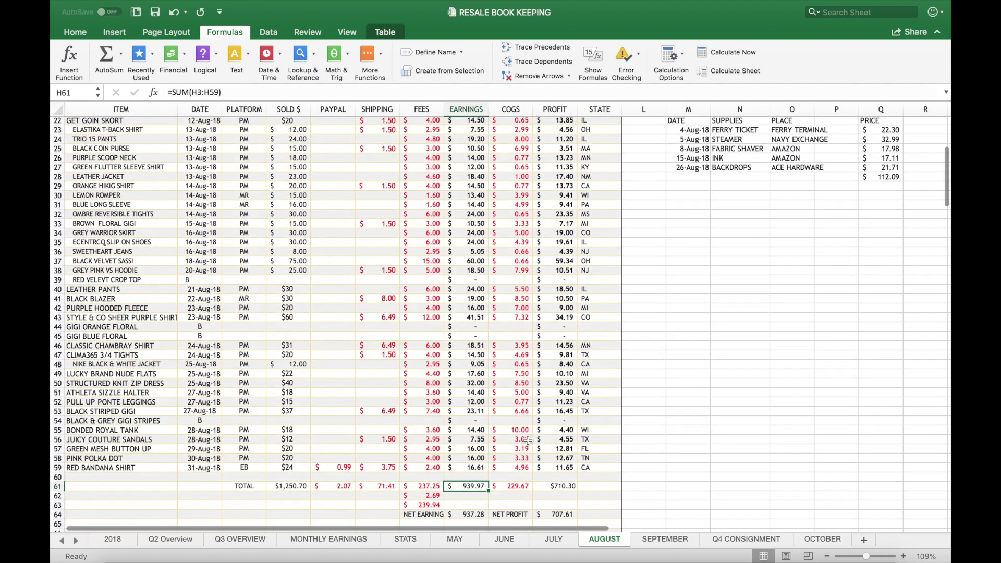
Review the SEPTEMBER sheet's sales and totals, and highlight the PAYPAL fees and their total in E52:E65.
{"action": "left_click", "coordinate": [663, 540]}
{"action": "scroll", "coordinate": [443, 309], "scroll_direction": "down", "scroll_amount": 4}
{"action": "scroll", "coordinate": [443, 309], "scroll_direction": "up", "scroll_amount": 7}
{"action": "scroll", "coordinate": [224, 451], "scroll_direction": "down", "scroll_amount": 6}
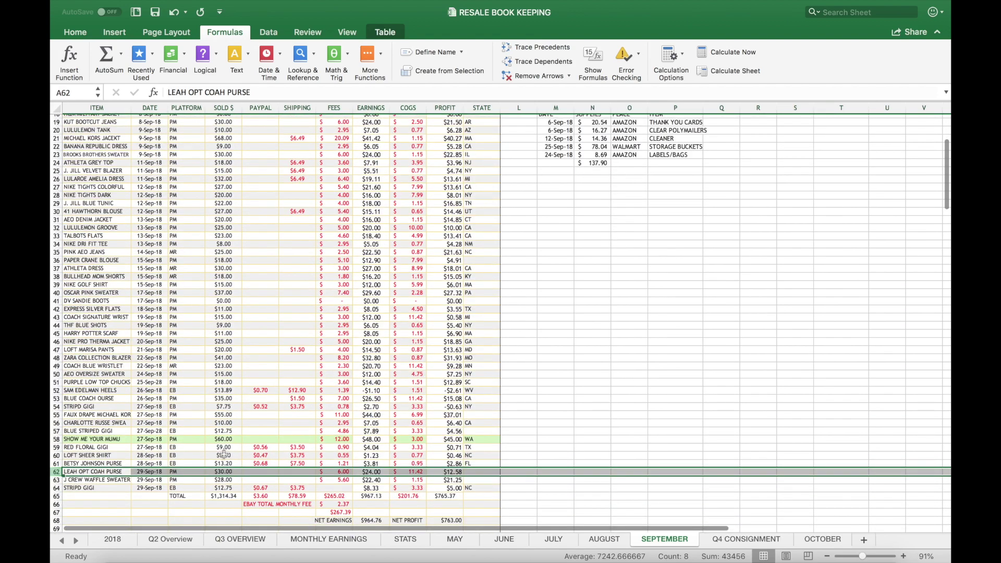
{"action": "scroll", "coordinate": [223, 452], "scroll_direction": "up", "scroll_amount": 5}
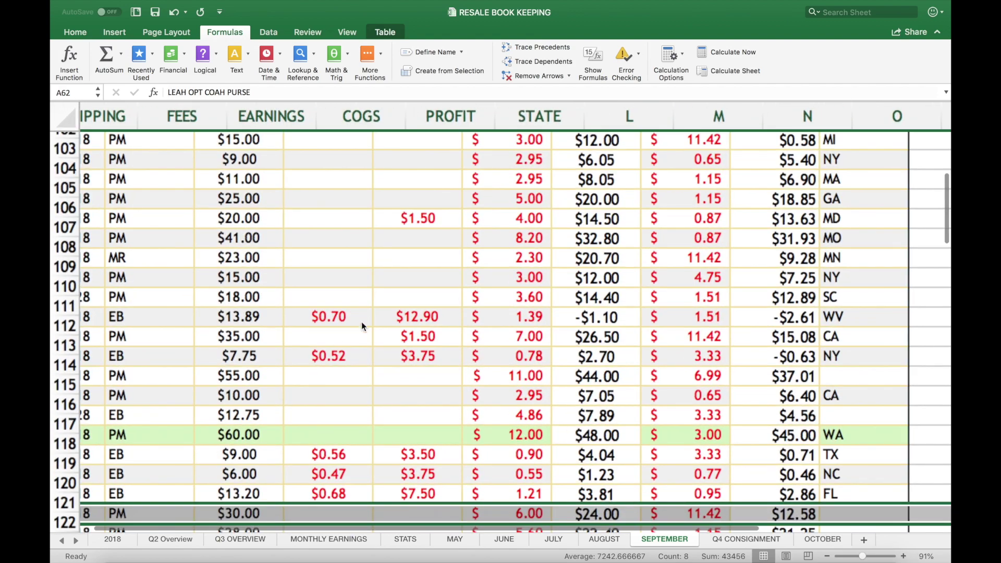
{"action": "scroll", "coordinate": [361, 321], "scroll_direction": "up", "scroll_amount": 4}
{"action": "left_click_drag", "start_coordinate": [396, 254], "coordinate": [401, 505]}
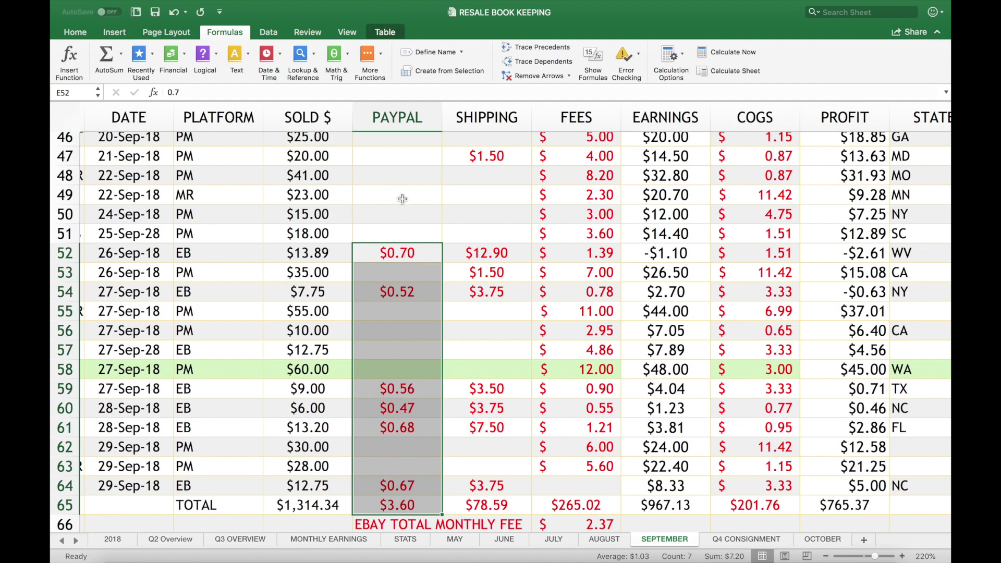
Compare the JULY and SEPTEMBER sheets, and highlight the September sale dates in the DATE column starting from B3.
{"action": "left_click", "coordinate": [554, 538]}
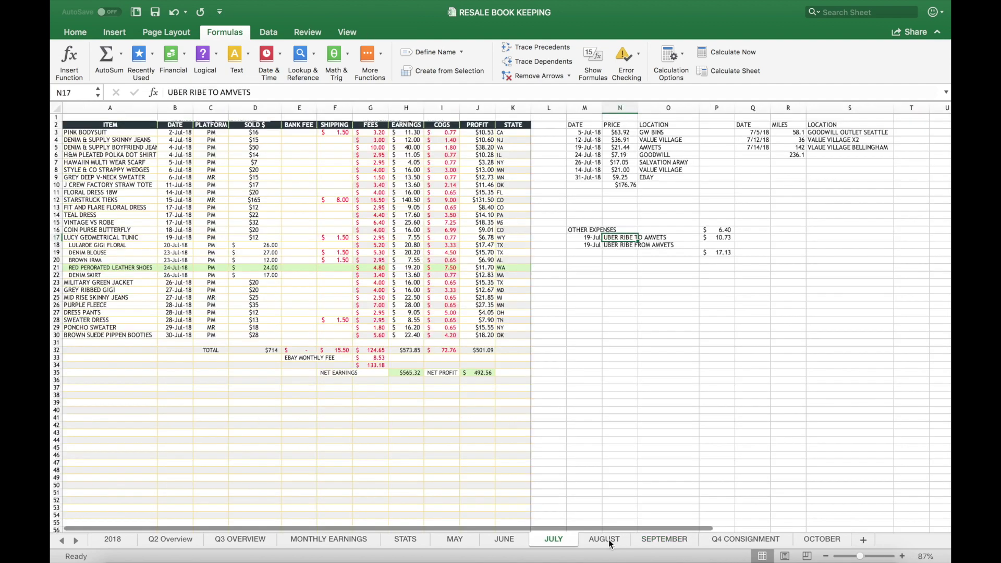
{"action": "left_click", "coordinate": [660, 540]}
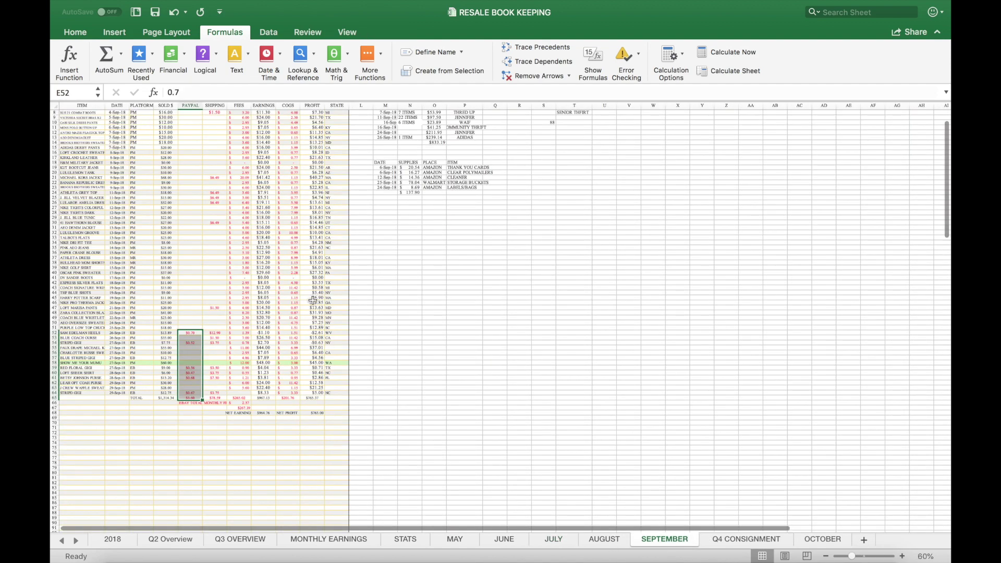
{"action": "scroll", "coordinate": [313, 301], "scroll_direction": "down", "scroll_amount": 3}
{"action": "scroll", "coordinate": [313, 301], "scroll_direction": "up", "scroll_amount": 3}
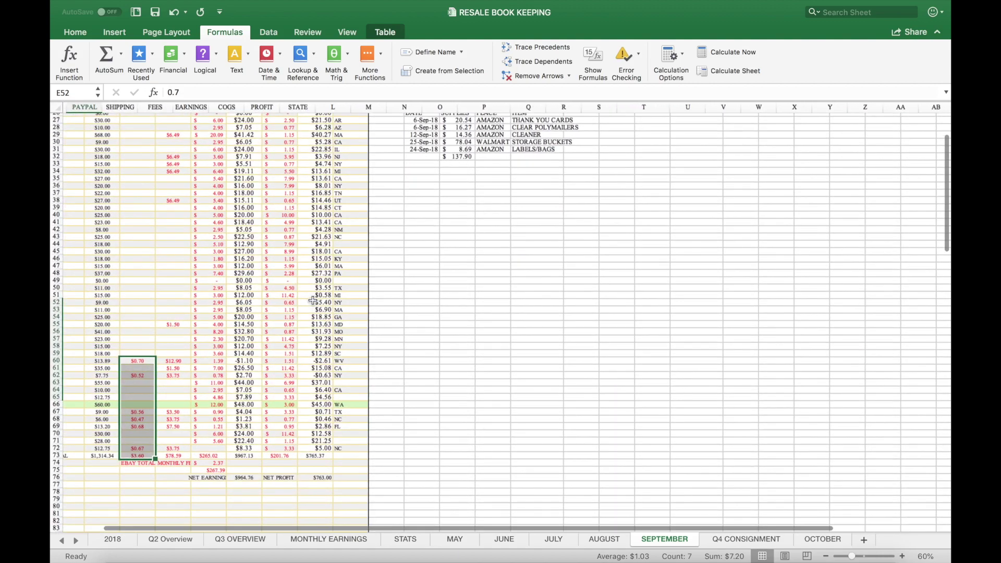
{"action": "scroll", "coordinate": [313, 301], "scroll_direction": "up", "scroll_amount": 5}
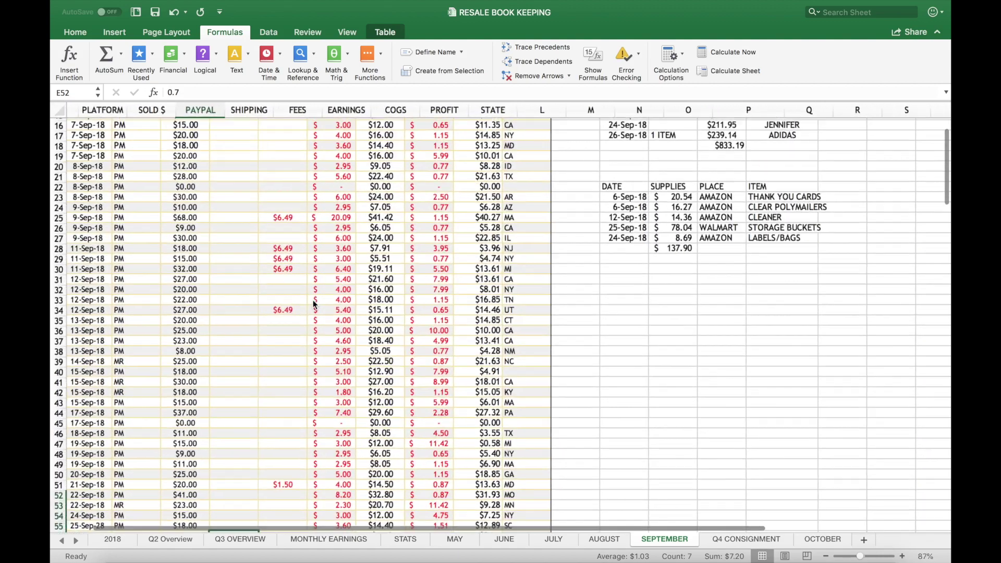
{"action": "scroll", "coordinate": [312, 300], "scroll_direction": "down", "scroll_amount": 5}
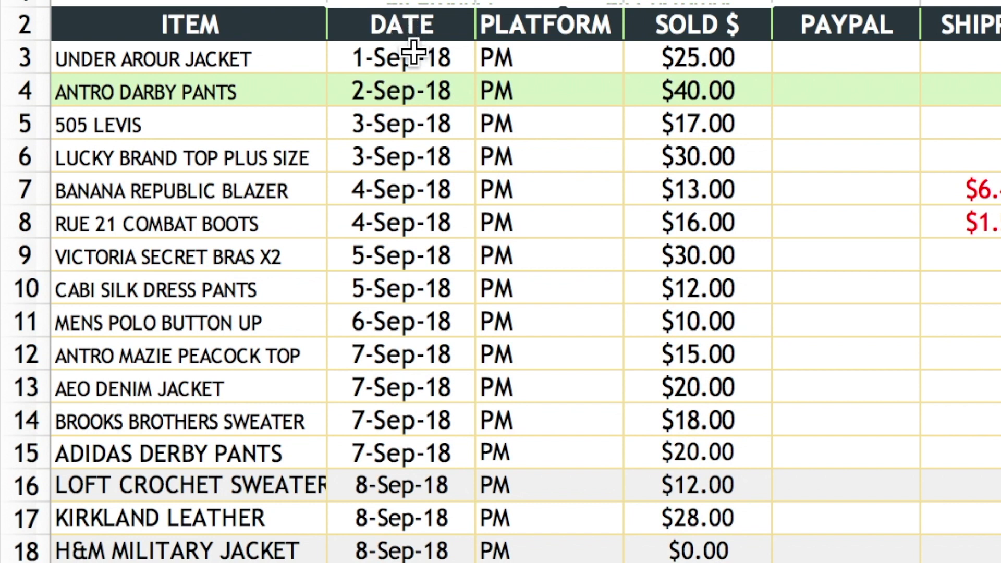
{"action": "left_click_drag", "start_coordinate": [416, 62], "coordinate": [385, 555]}
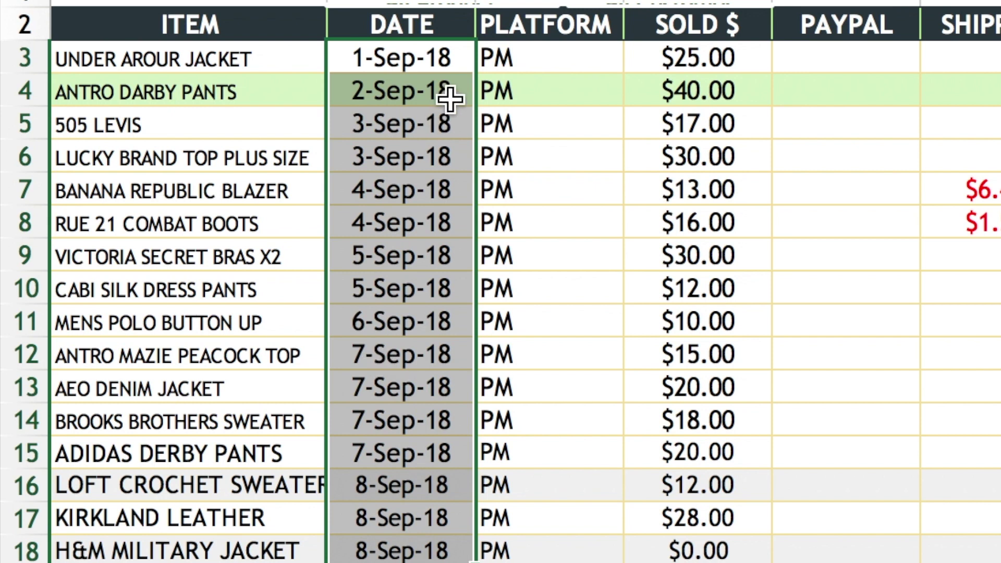
{"action": "left_click", "coordinate": [436, 63]}
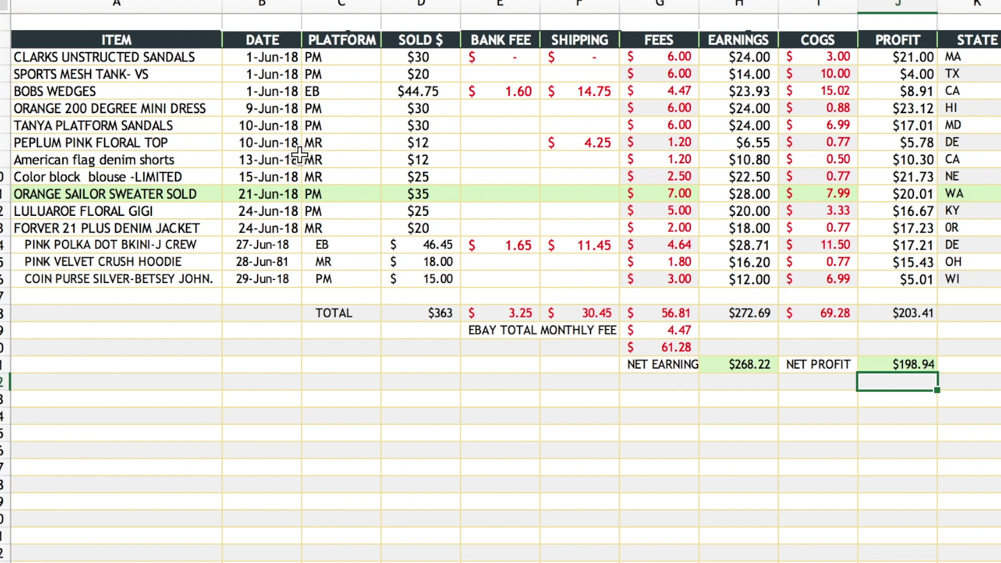
Examine the first June sale's date, sold price, fees, earnings and COGS, and highlight the buyers' states in K3:K16.
{"action": "left_click", "coordinate": [249, 57]}
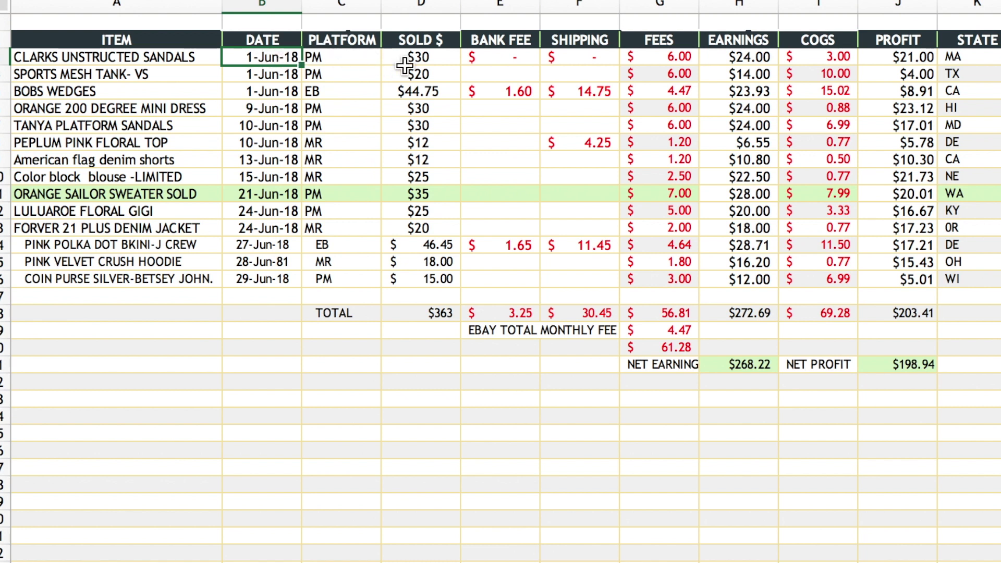
{"action": "left_click", "coordinate": [434, 58]}
{"action": "left_click", "coordinate": [654, 65]}
{"action": "left_click", "coordinate": [742, 57]}
{"action": "left_click", "coordinate": [807, 56]}
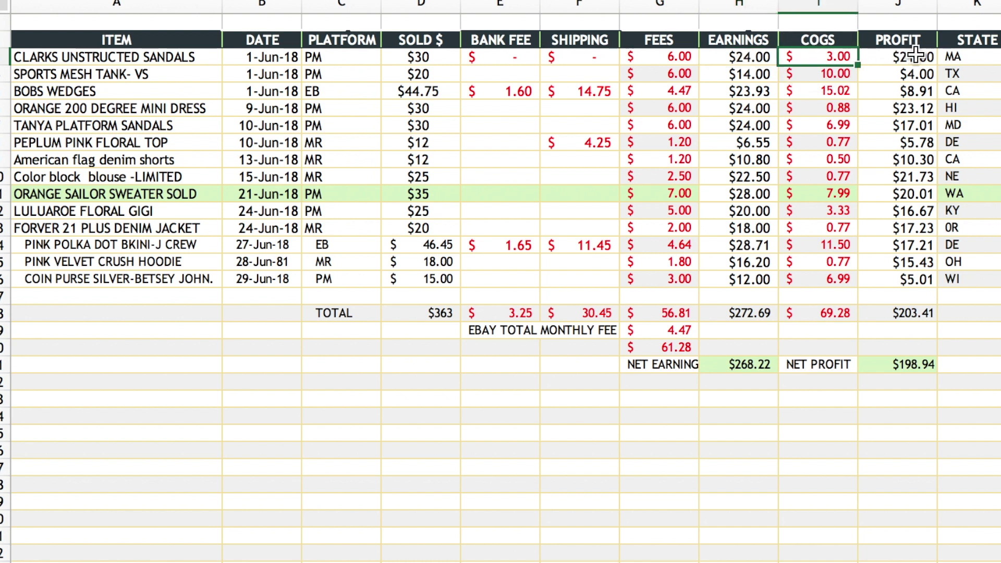
{"action": "left_click", "coordinate": [967, 53]}
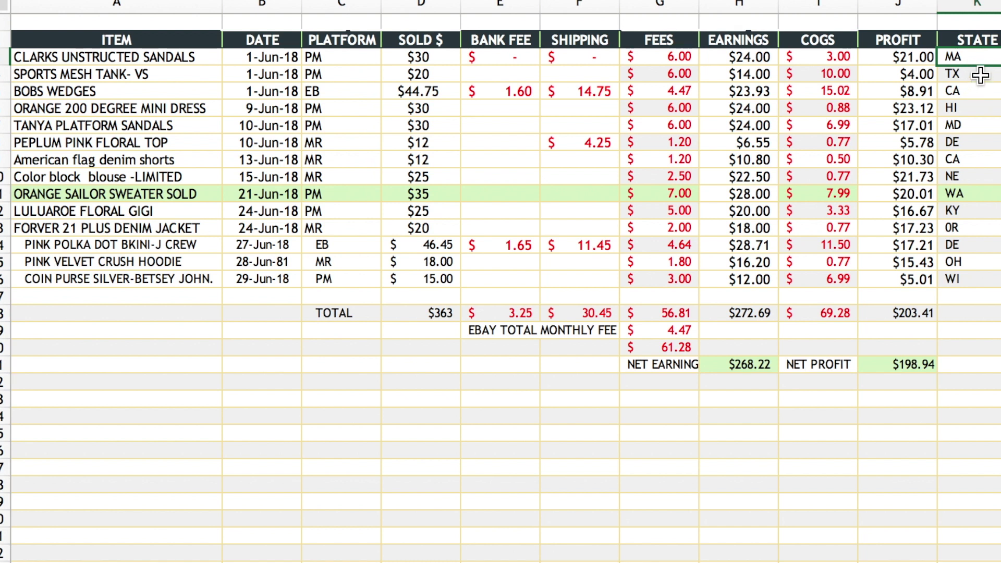
{"action": "mouse_move", "coordinate": [979, 62]}
{"action": "left_mouse_down"}
{"action": "mouse_move", "coordinate": [979, 292]}
{"action": "mouse_move", "coordinate": [979, 277]}
{"action": "left_mouse_up"}
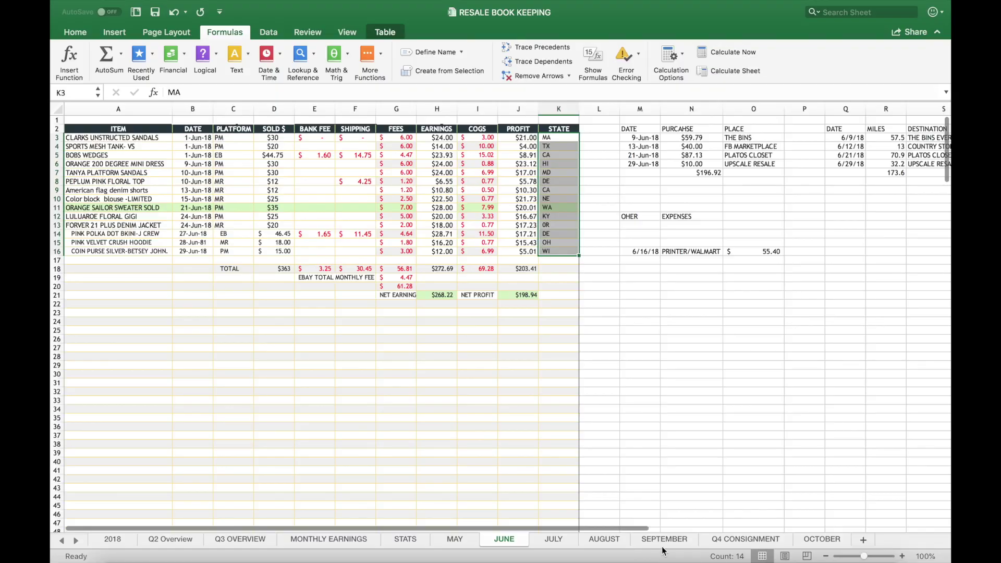
Examine the OCTOBER sheet's sales and the buyers' states recorded in the State column.
{"action": "left_click", "coordinate": [805, 540]}
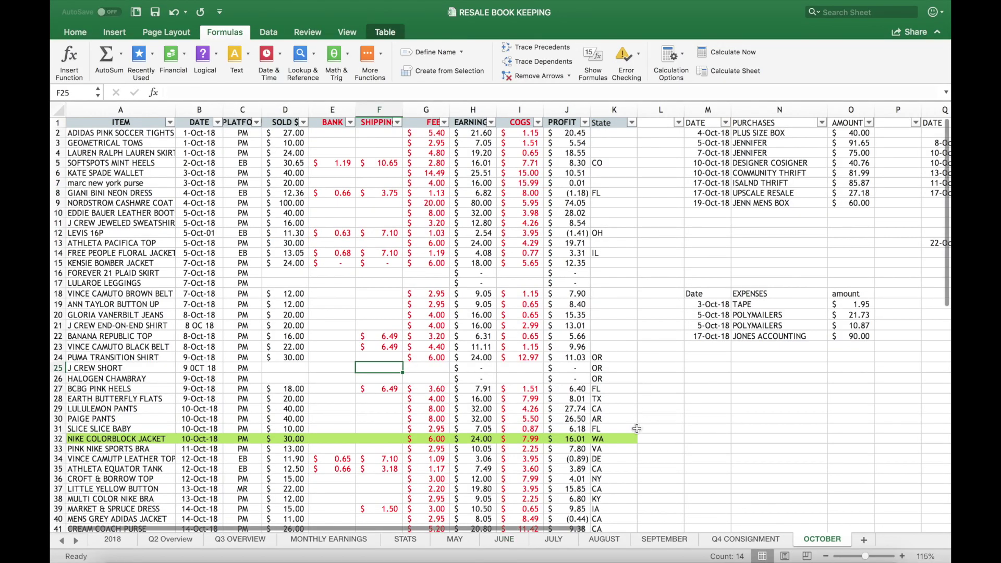
{"action": "scroll", "coordinate": [636, 429], "scroll_direction": "down", "scroll_amount": 3}
{"action": "scroll", "coordinate": [637, 428], "scroll_direction": "down", "scroll_amount": 5}
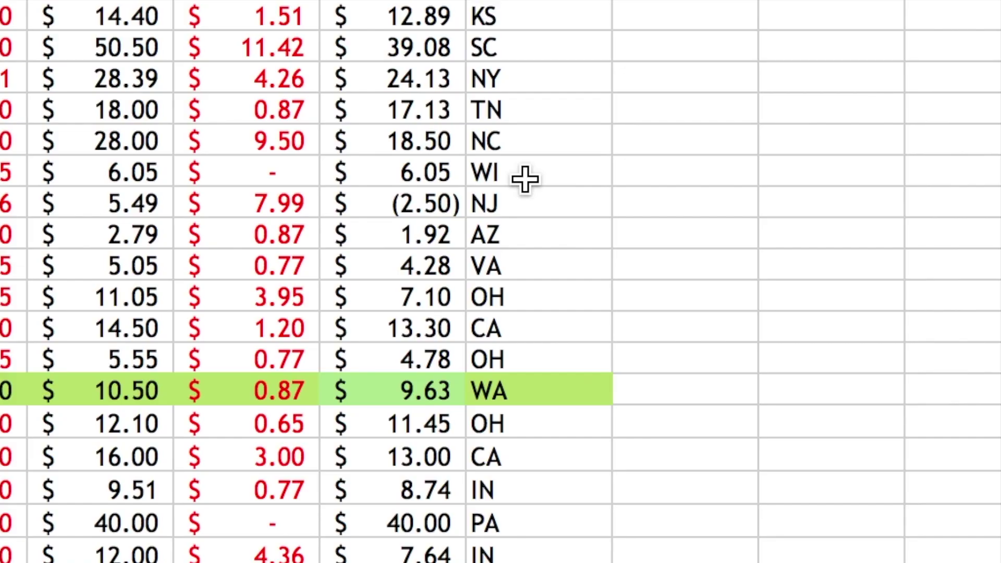
{"action": "left_click", "coordinate": [607, 336]}
{"action": "left_click", "coordinate": [514, 139]}
{"action": "left_click", "coordinate": [519, 111]}
{"action": "left_click", "coordinate": [518, 75]}
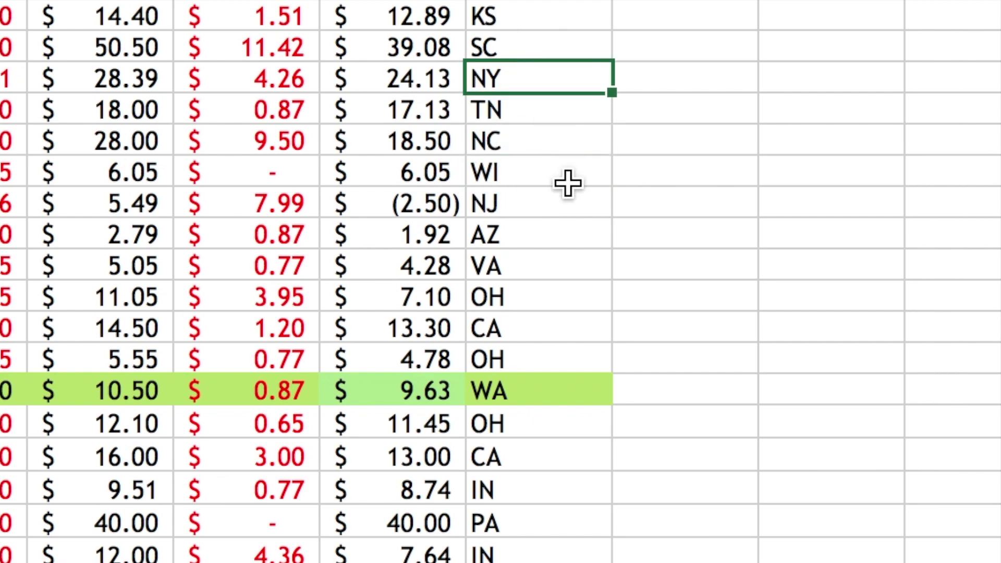
{"action": "scroll", "coordinate": [618, 340], "scroll_direction": "up", "scroll_amount": 10}
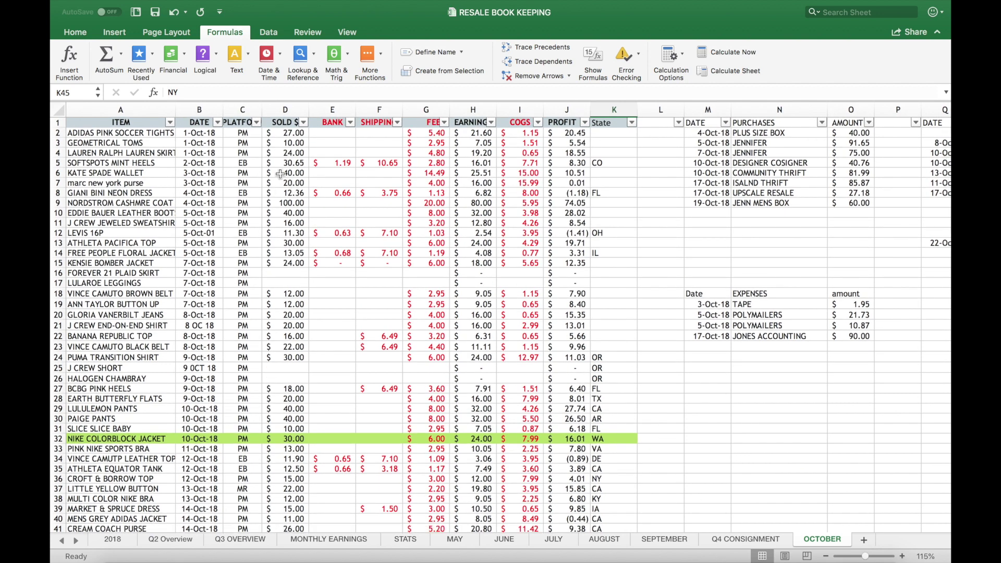
Turn the October header filters off and on again so they cover the sales columns A to K.
{"action": "left_click", "coordinate": [190, 35]}
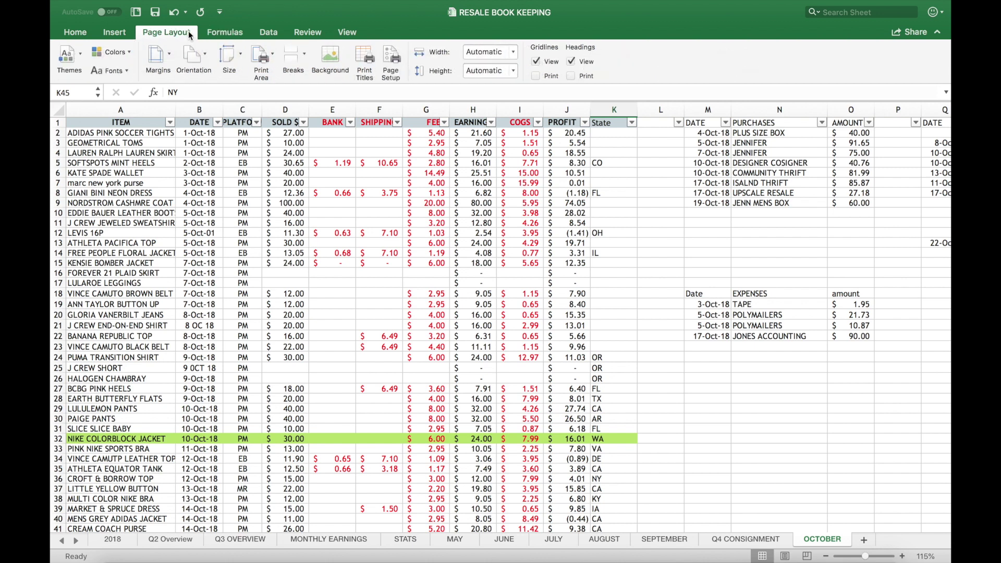
{"action": "left_click", "coordinate": [277, 37]}
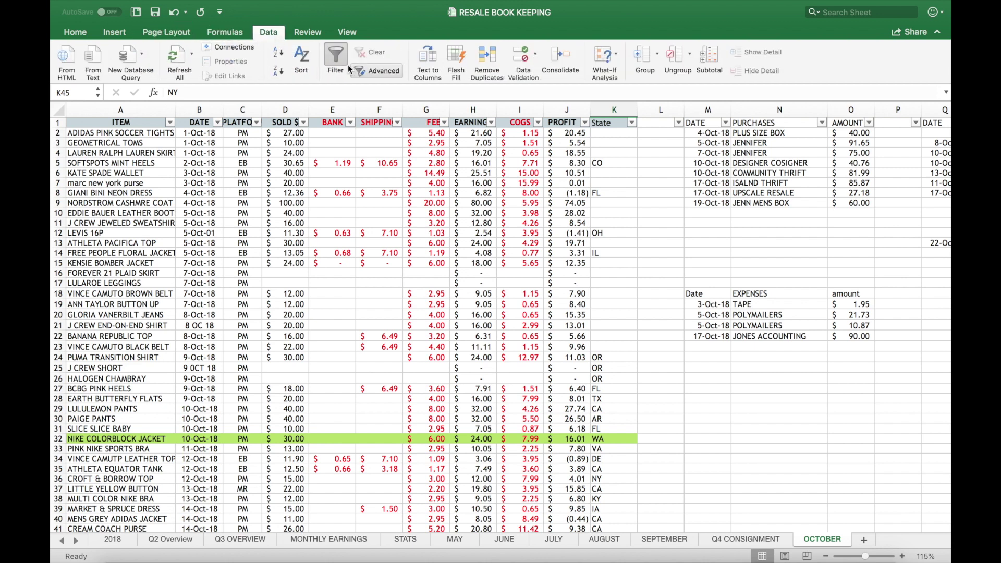
{"action": "left_click", "coordinate": [339, 64]}
{"action": "left_click", "coordinate": [340, 63]}
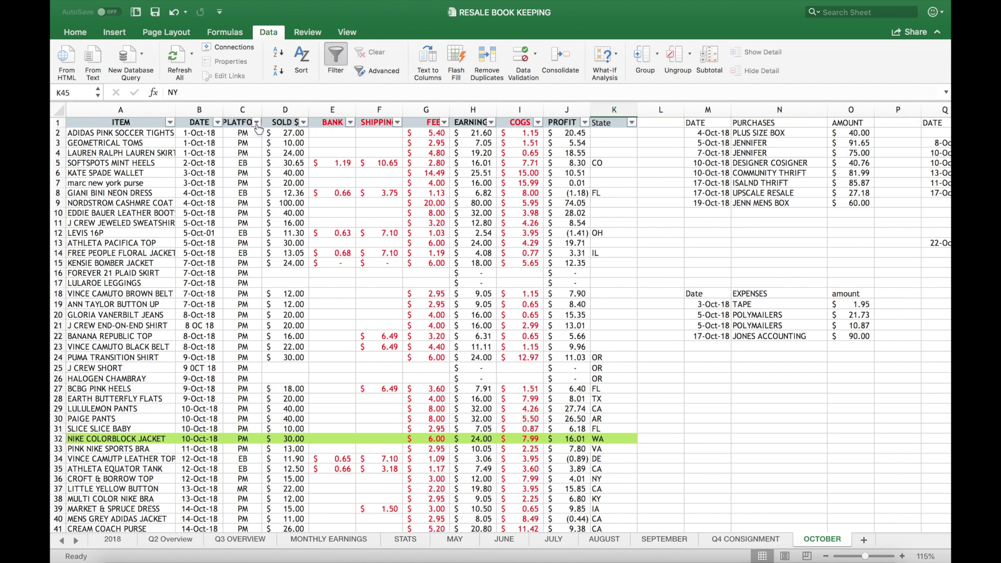
Filter the October EARNINGS column to show the Top 10 items.
{"action": "left_click", "coordinate": [491, 122]}
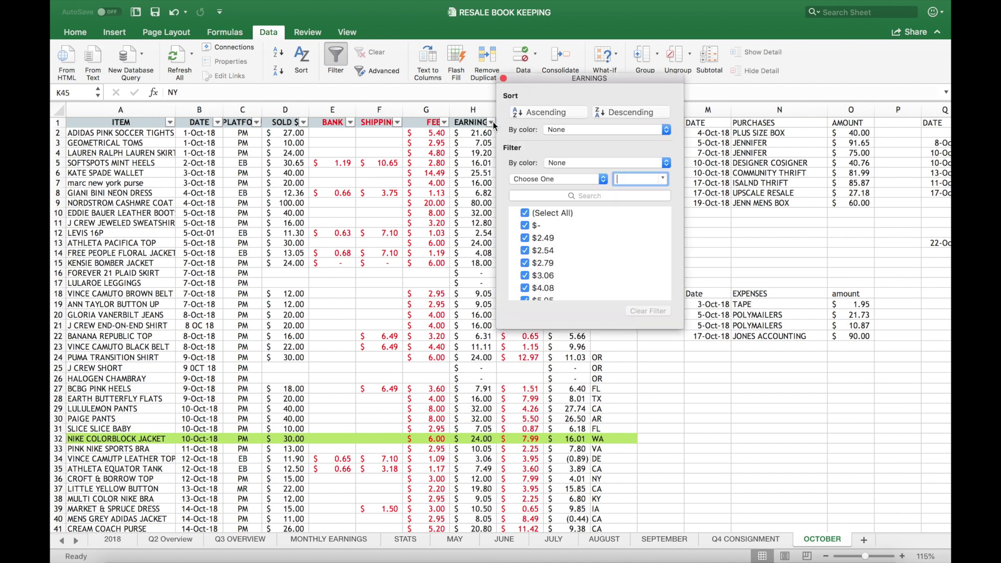
{"action": "left_click", "coordinate": [555, 178]}
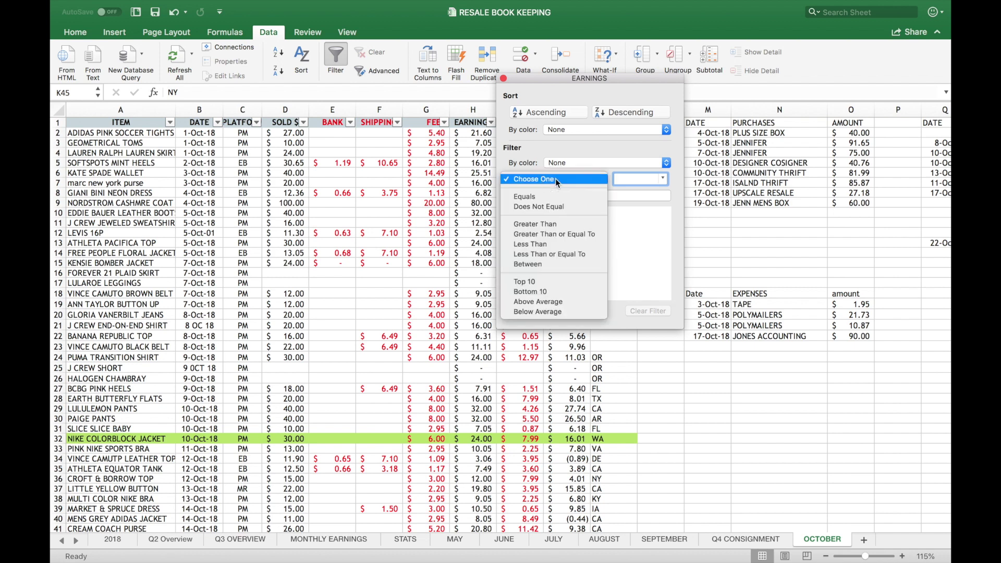
{"action": "left_click", "coordinate": [554, 281]}
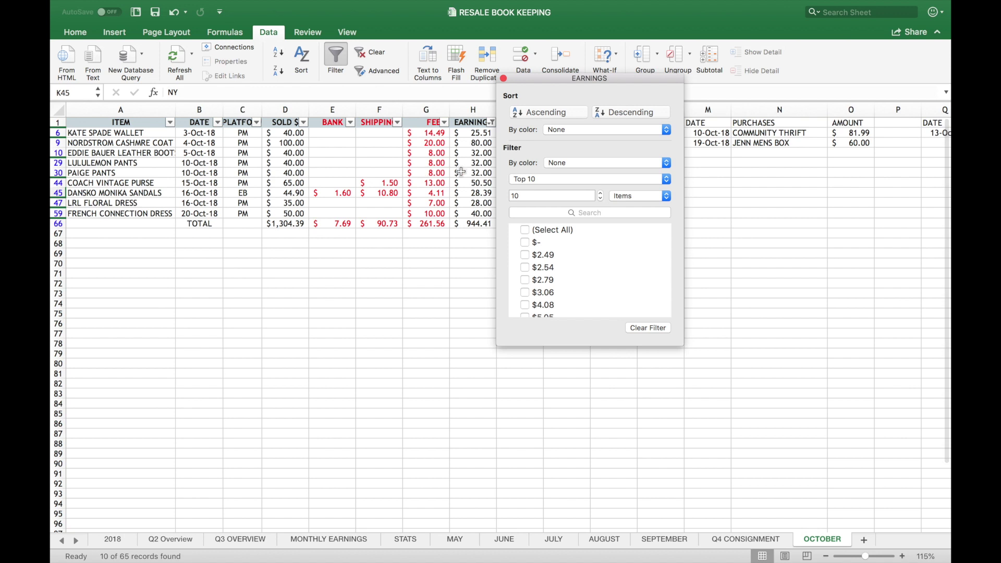
Inspect the filtered top earnings, including the formulas for the Kate Spade wallet, French Connection dress and Coach vintage purse.
{"action": "left_click_drag", "start_coordinate": [549, 82], "coordinate": [554, 109]}
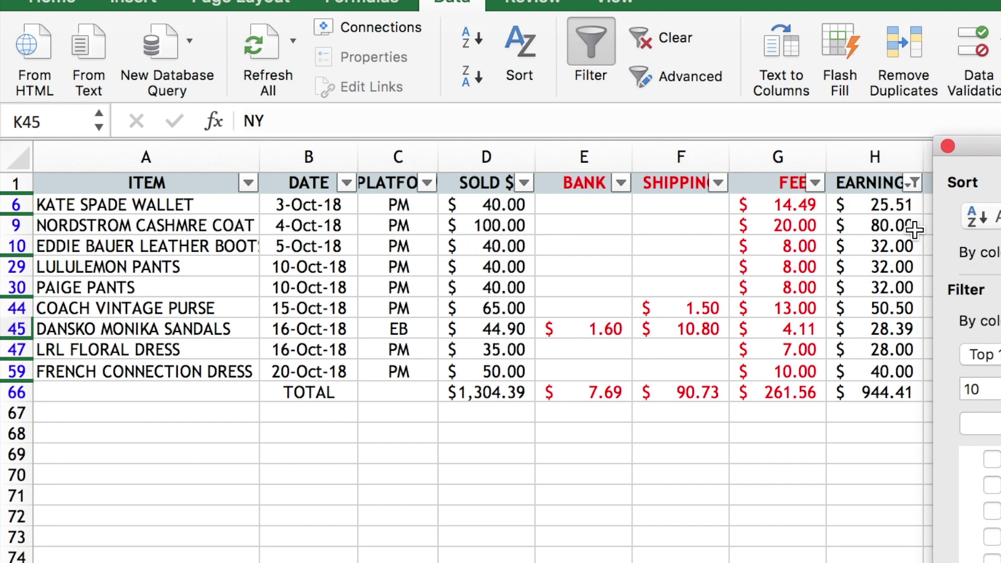
{"action": "left_click", "coordinate": [907, 205]}
{"action": "left_click", "coordinate": [907, 205]}
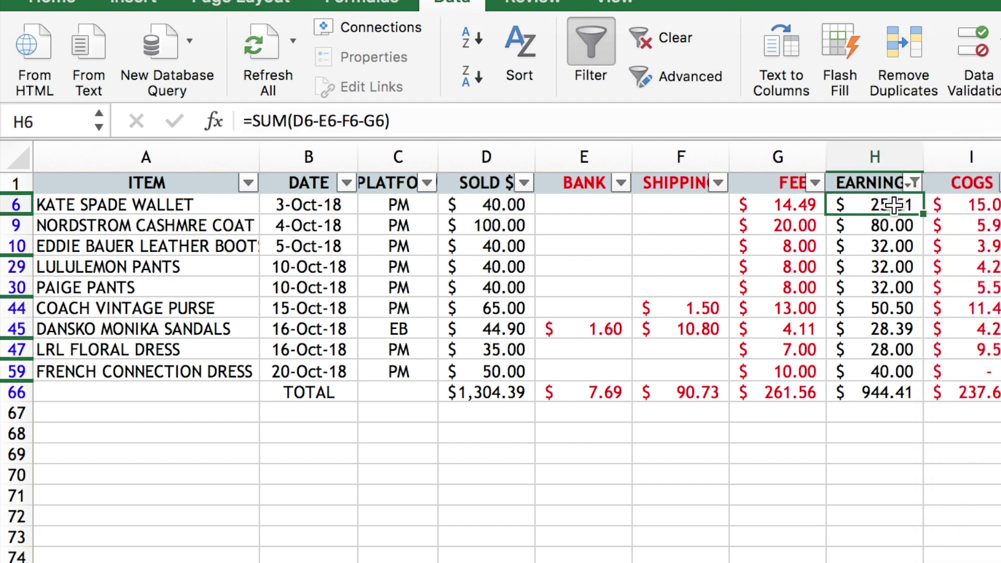
{"action": "left_click", "coordinate": [897, 371]}
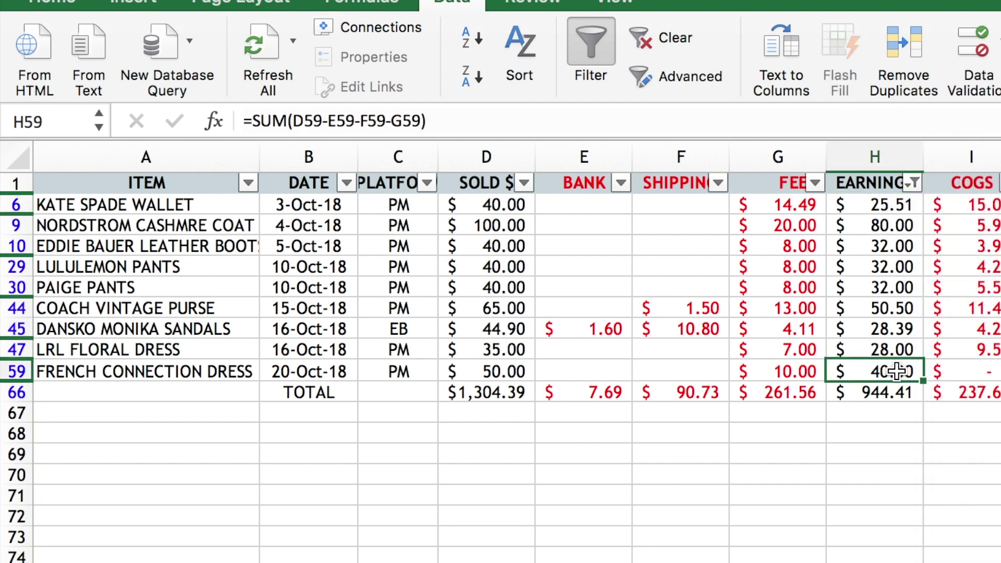
{"action": "left_click", "coordinate": [896, 308]}
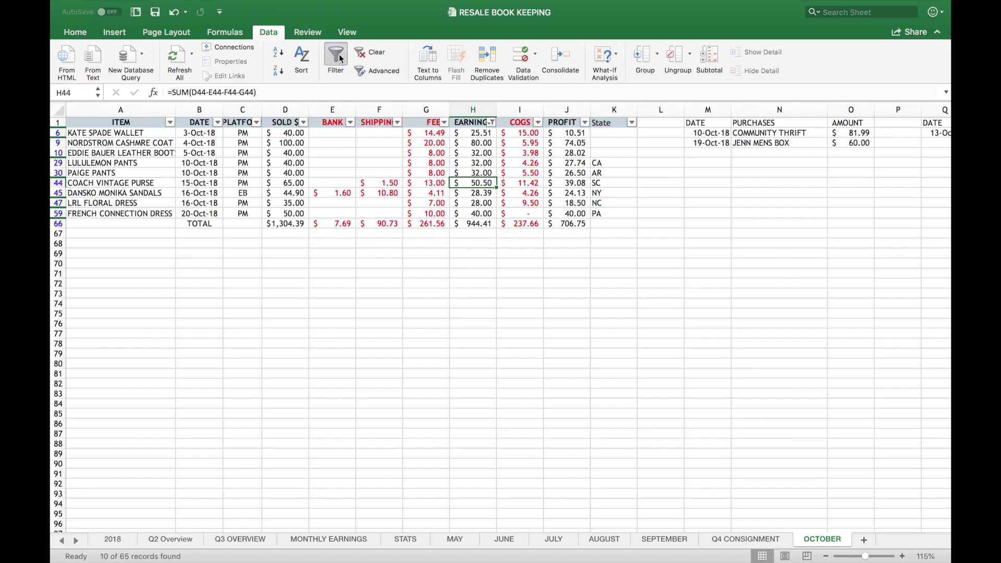
Remove the filters from the October sales table to show all of its rows again.
{"action": "left_click", "coordinate": [594, 43]}
{"action": "left_click", "coordinate": [342, 57]}
{"action": "left_click", "coordinate": [342, 58]}
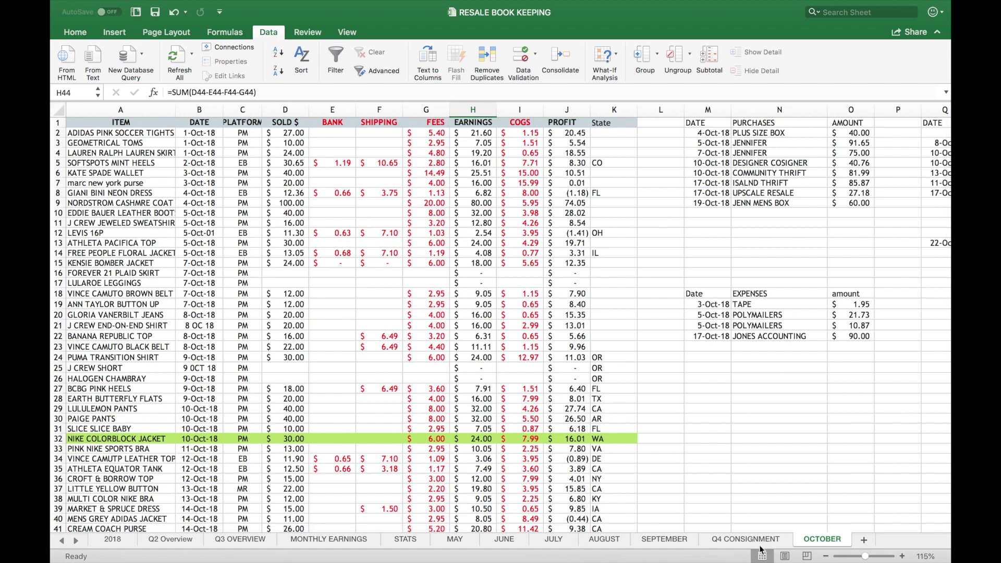
View the Q2 Overview sheet and examine the source totals row on the JUNE sheet, from TOTAL through PROFIT.
{"action": "left_click", "coordinate": [178, 540]}
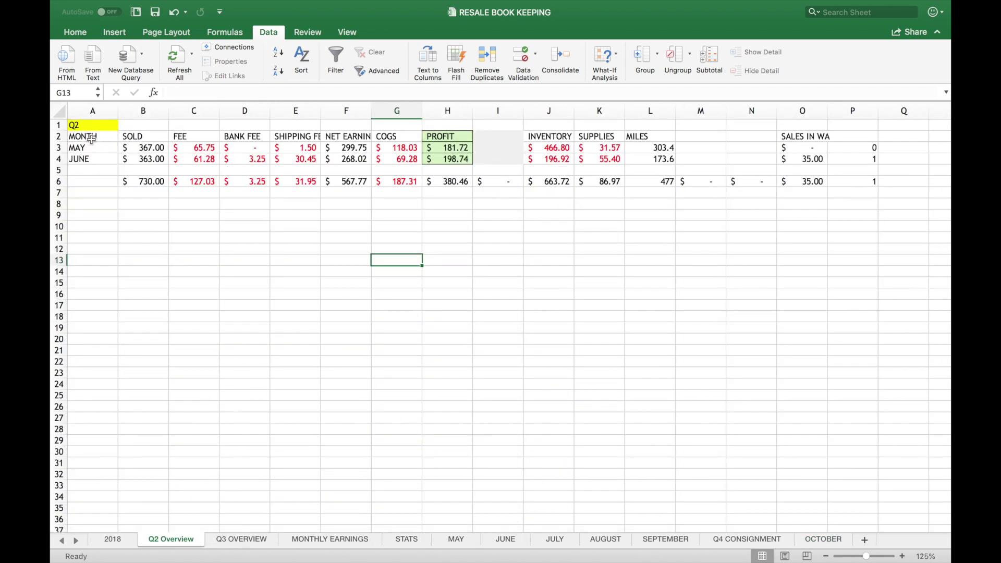
{"action": "left_click", "coordinate": [505, 539]}
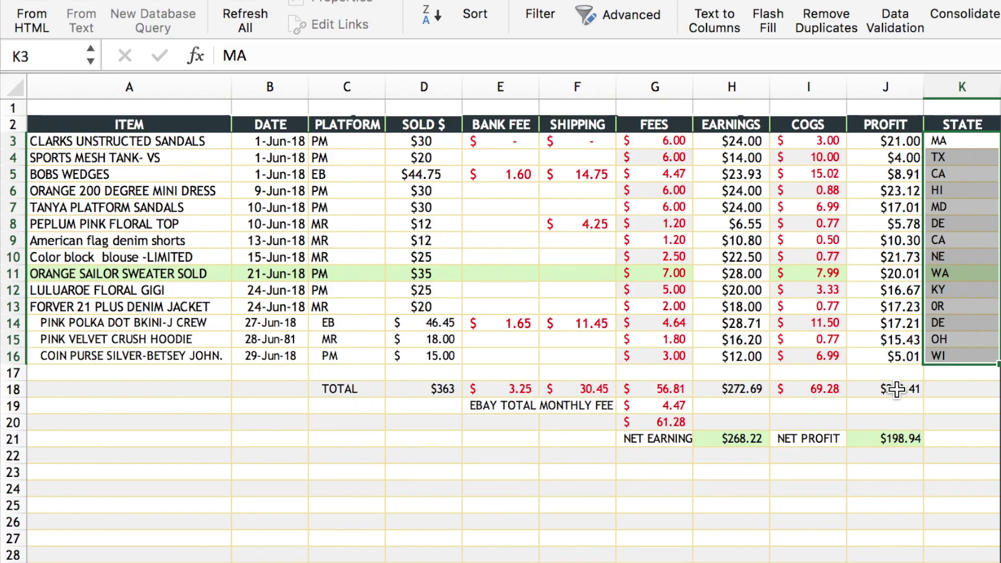
{"action": "left_click_drag", "start_coordinate": [338, 395], "coordinate": [907, 387]}
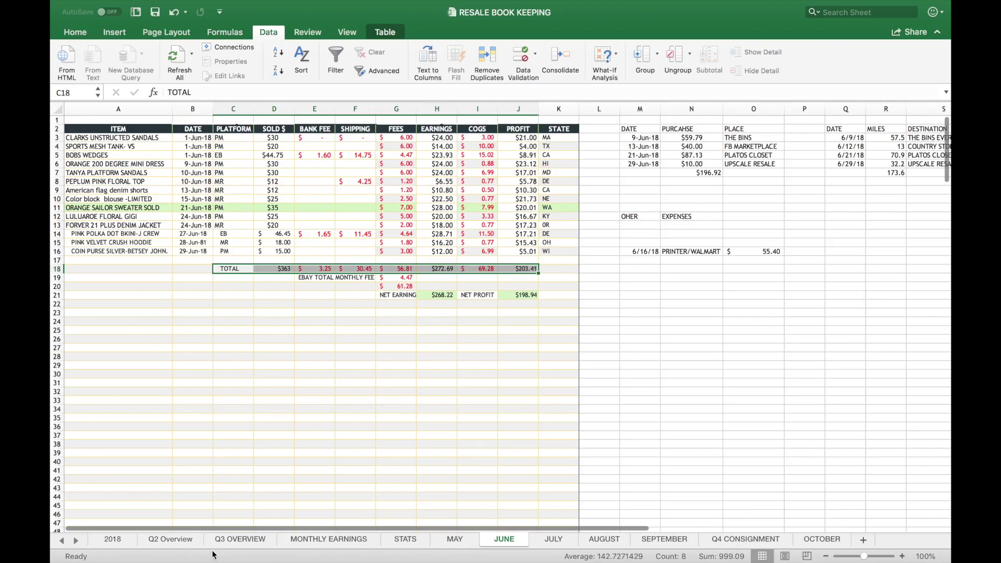
Review the MAY and JUNE rows and their combined quarterly totals on the Q2 Overview sheet.
{"action": "left_click", "coordinate": [170, 539]}
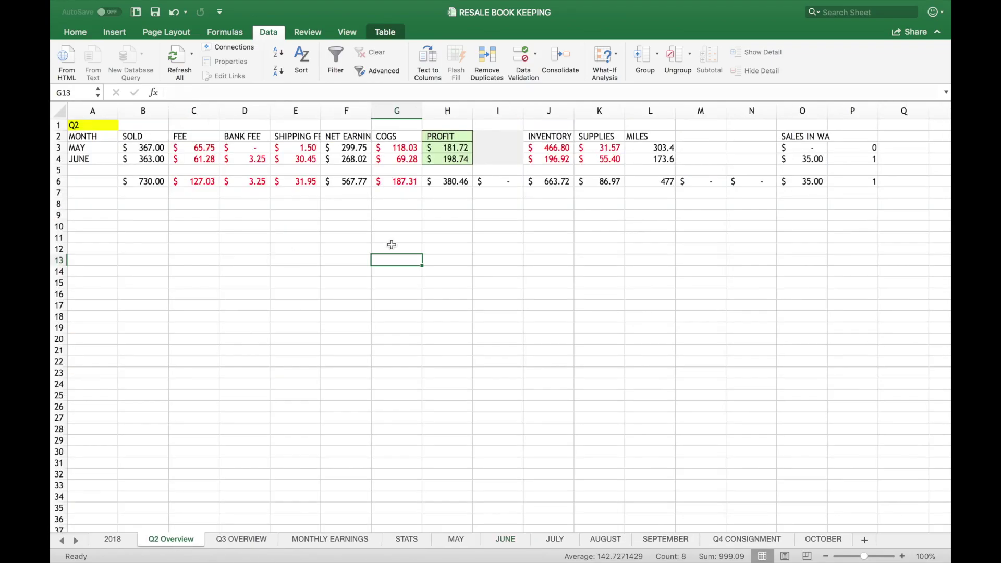
{"action": "left_click", "coordinate": [88, 148]}
{"action": "left_click", "coordinate": [89, 159]}
{"action": "left_click", "coordinate": [87, 146]}
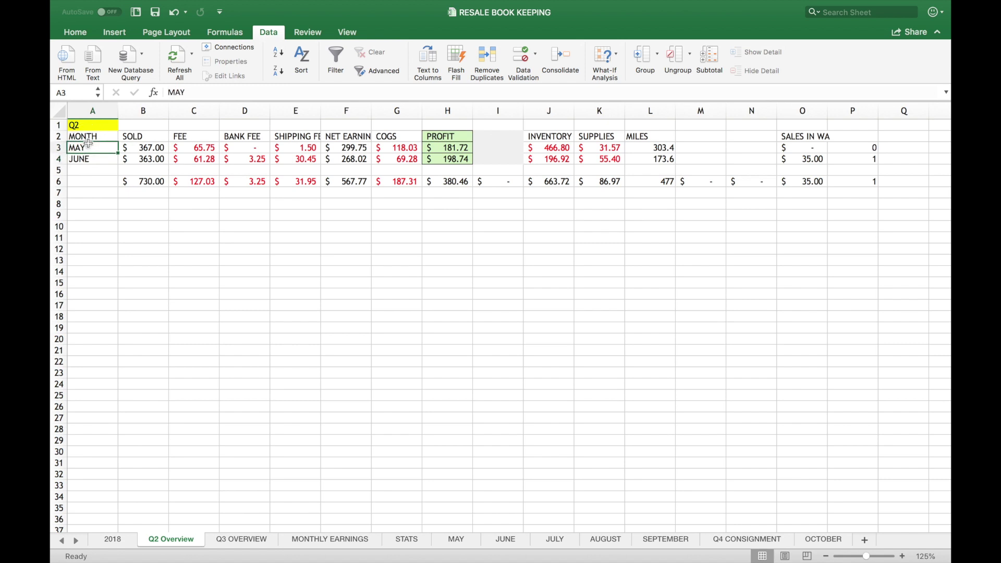
{"action": "left_click", "coordinate": [97, 158]}
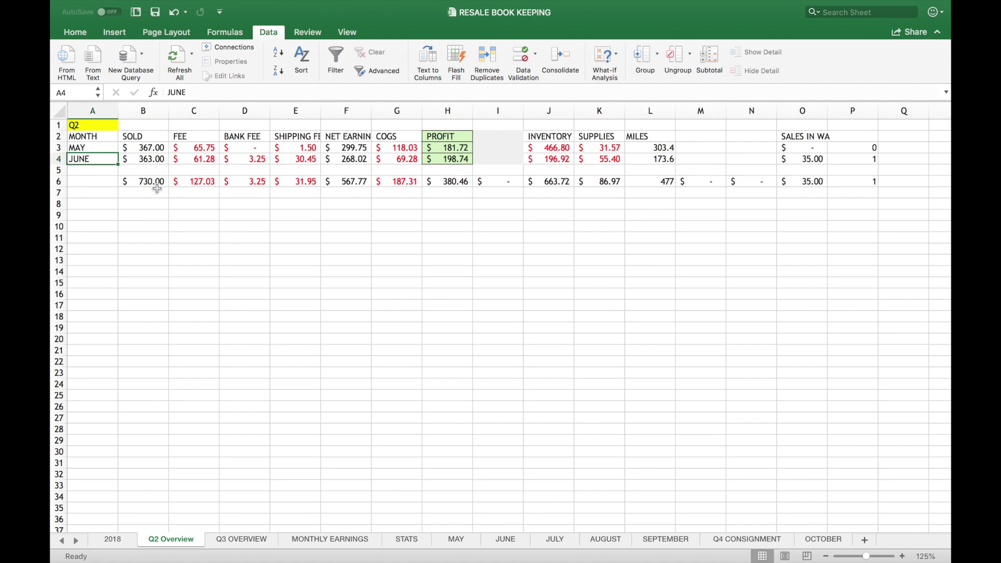
{"action": "left_click", "coordinate": [305, 215]}
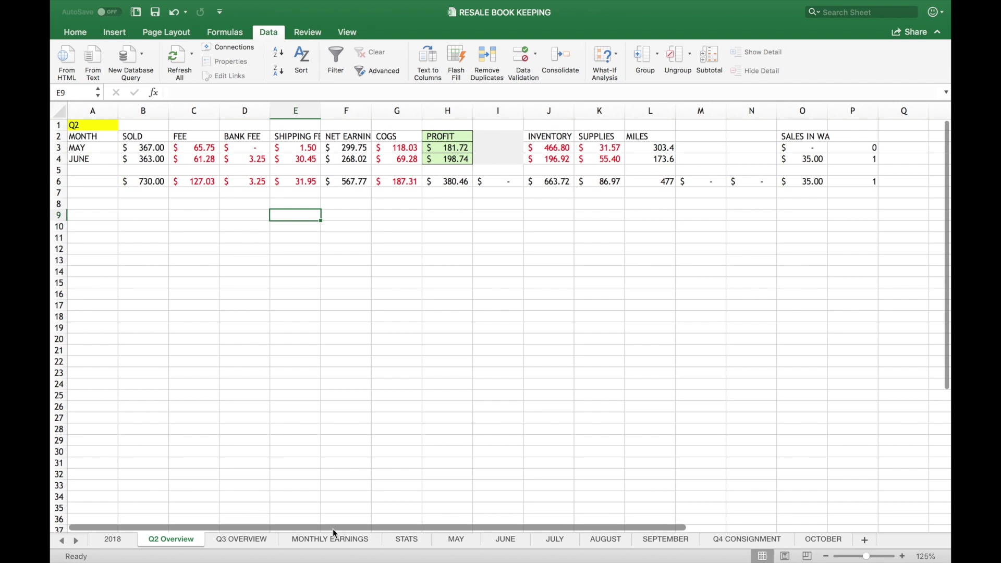
Examine the 2018 sheet's Q2 and Q3 sections and its yearly TOTALS row from column A through TAXES.
{"action": "left_click", "coordinate": [115, 540]}
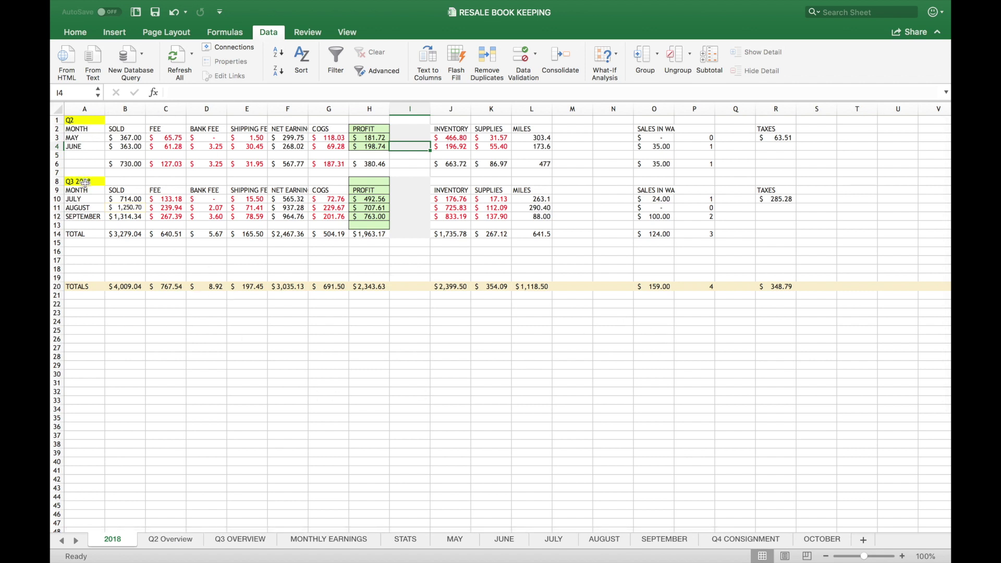
{"action": "left_click", "coordinate": [83, 253]}
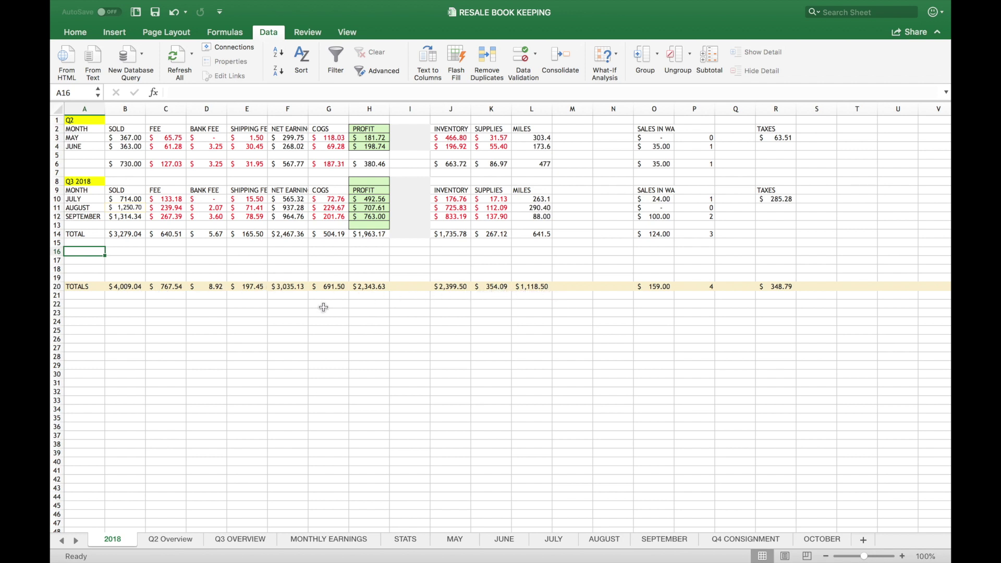
{"action": "left_click", "coordinate": [517, 305]}
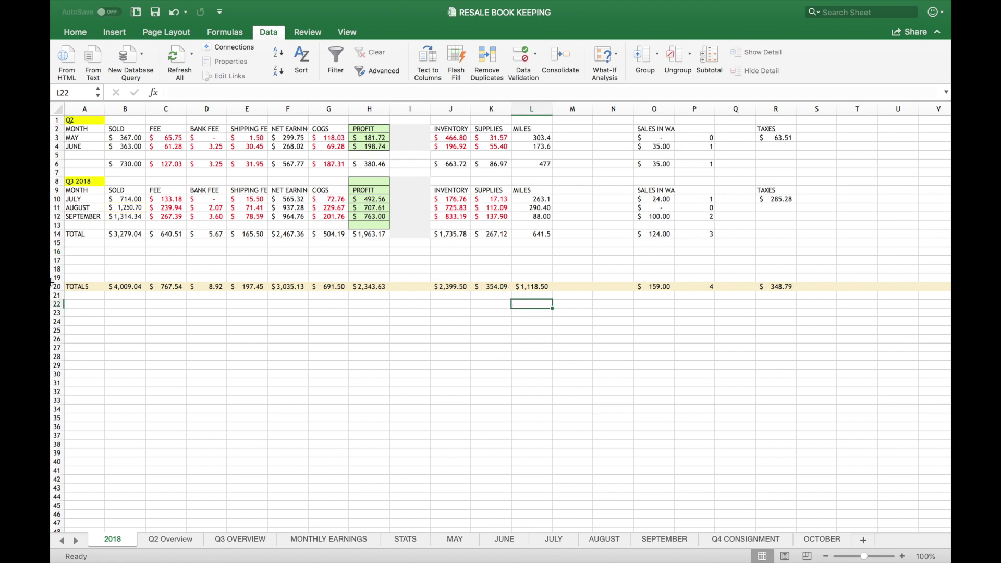
{"action": "left_click_drag", "start_coordinate": [86, 288], "coordinate": [786, 288]}
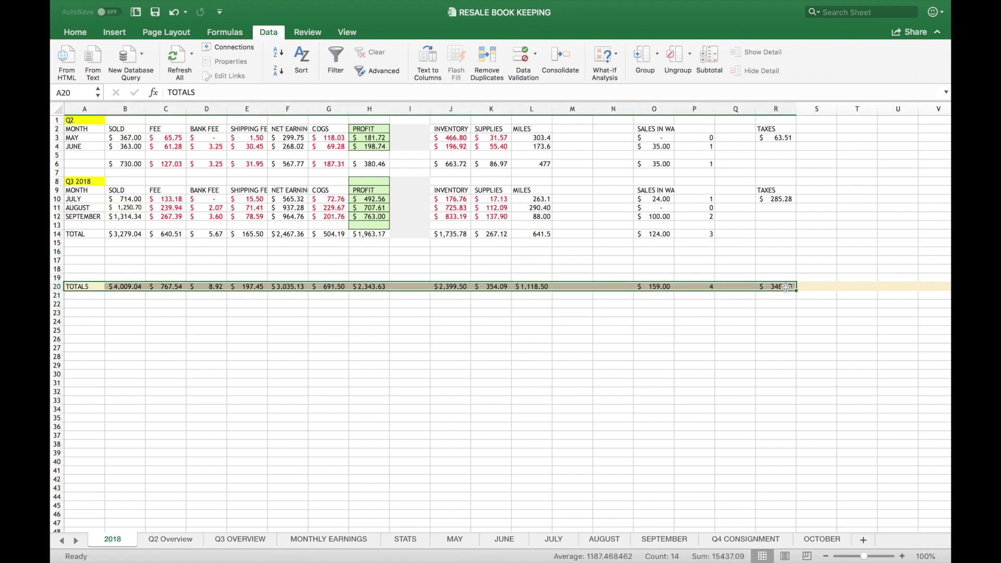
{"action": "left_click", "coordinate": [779, 317]}
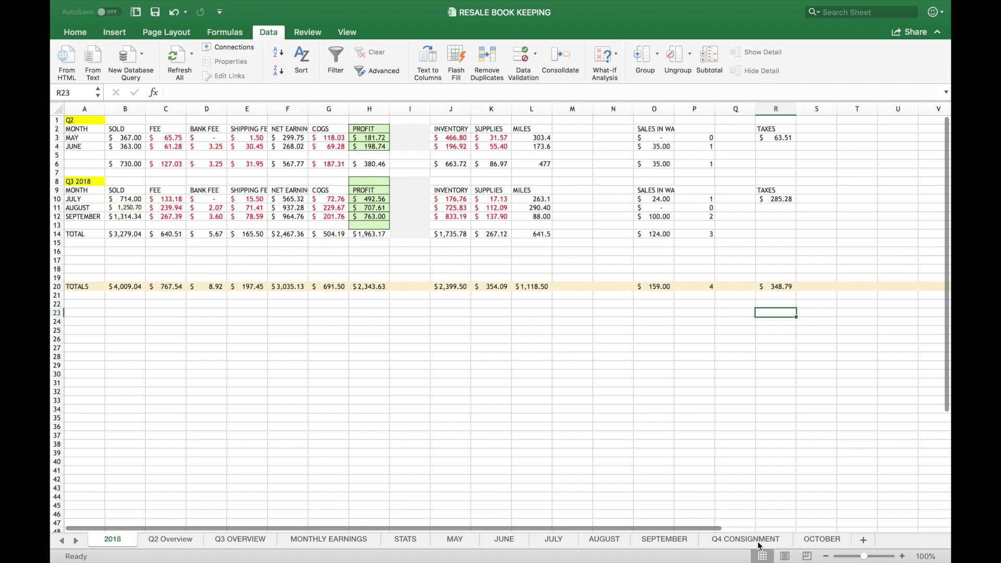
Look through the MONTHLY EARNINGS and STATS sheets and examine the three item prices on the Q4 CONSIGNMENT sheet.
{"action": "left_click", "coordinate": [324, 540]}
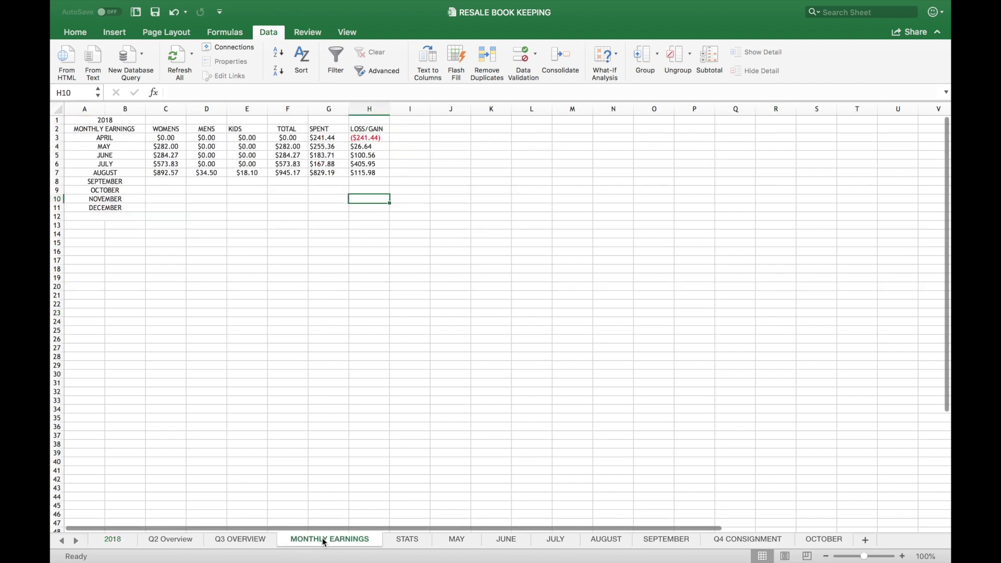
{"action": "left_click", "coordinate": [414, 540]}
{"action": "left_click", "coordinate": [765, 543]}
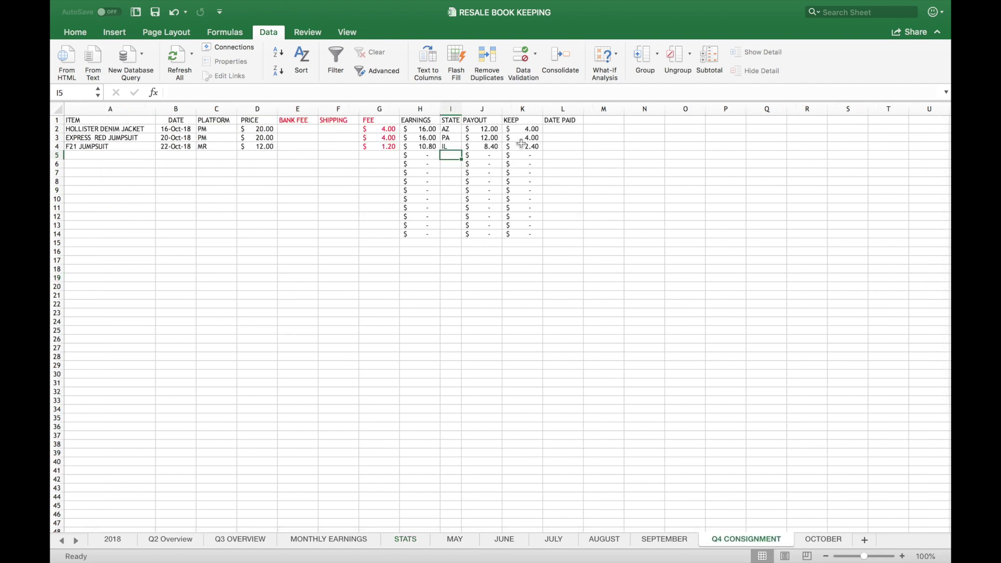
{"action": "left_click_drag", "start_coordinate": [265, 129], "coordinate": [266, 148]}
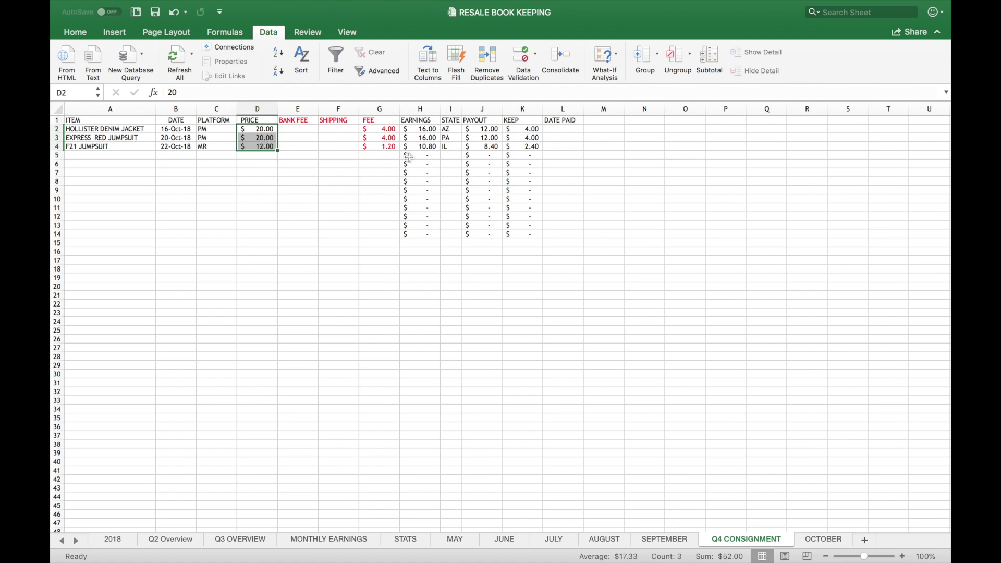